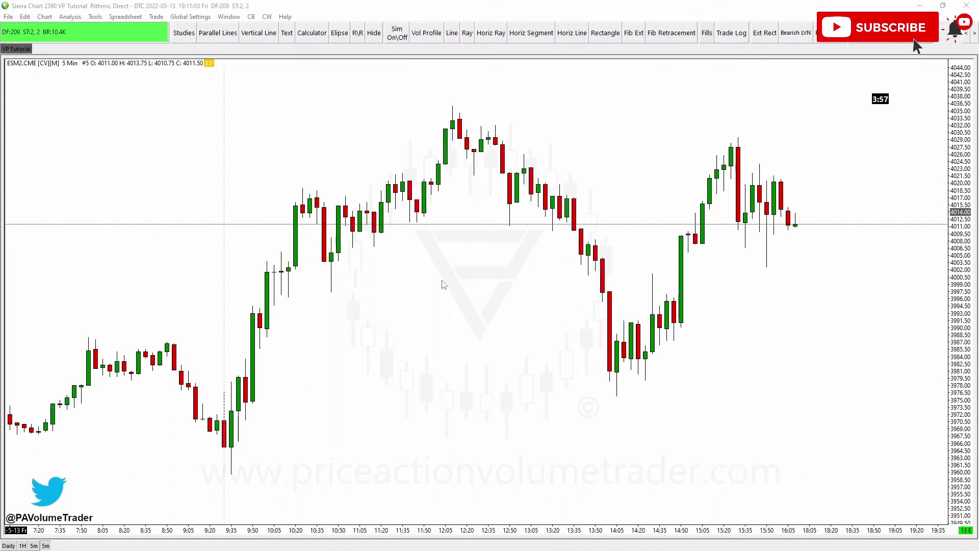
left_click_drag(523, 309, 495, 321)
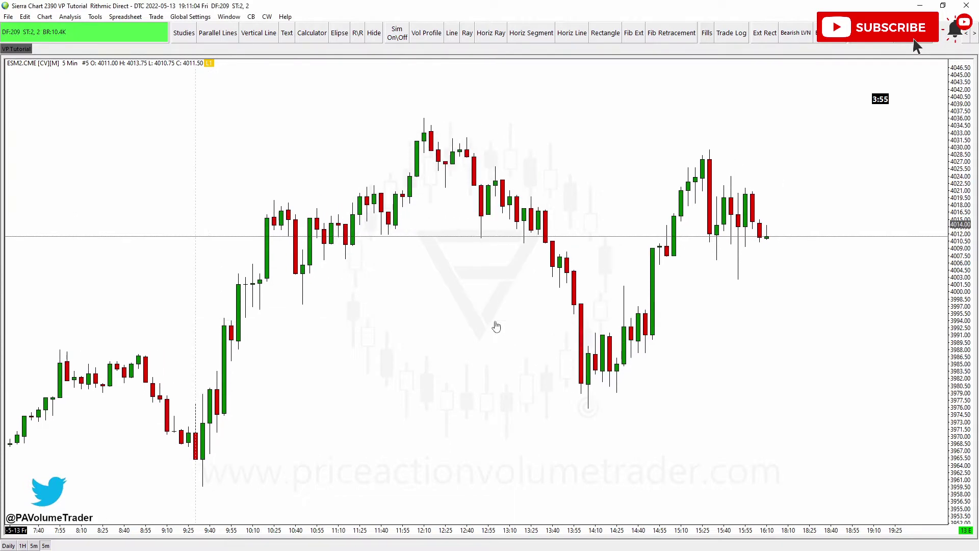
scroll(494, 321, "down", 3)
left_click_drag(968, 347, 961, 325)
left_click_drag(834, 361, 840, 328)
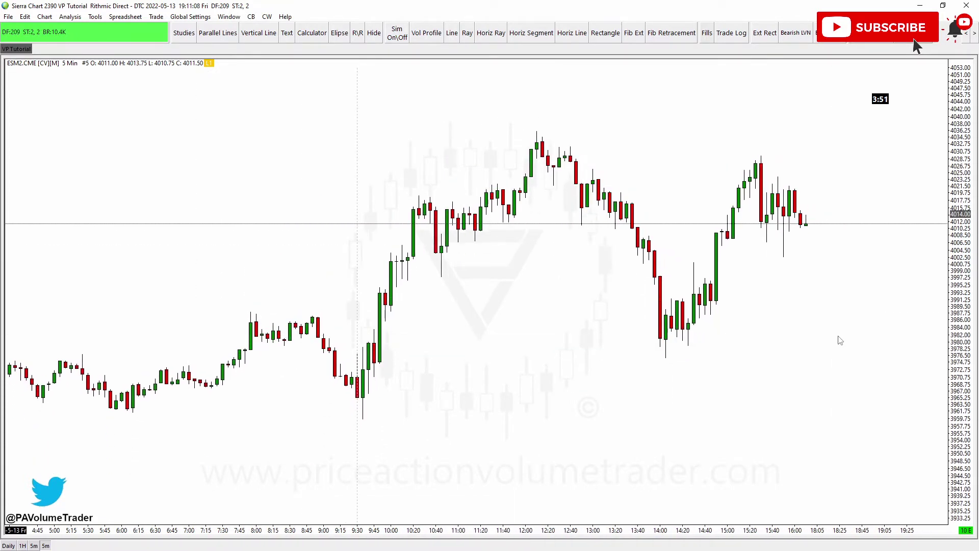
scroll(839, 340, "up", 2)
left_click_drag(767, 367, 746, 354)
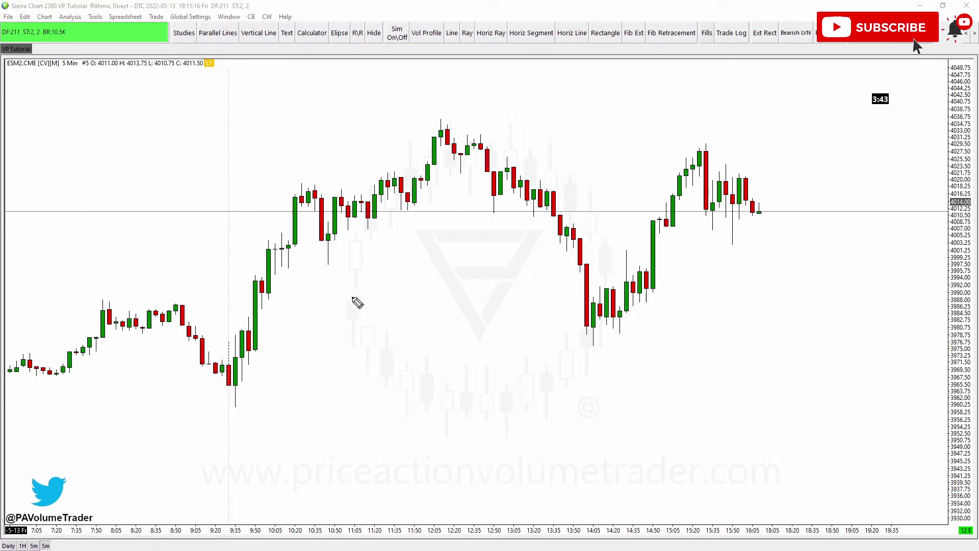
Step: Mark two tall green candles of the morning rally with freehand pink strokes and clear the marks
mouse_move(266, 288)
left_mouse_down()
mouse_move(267, 249)
mouse_move(293, 191)
left_mouse_up()
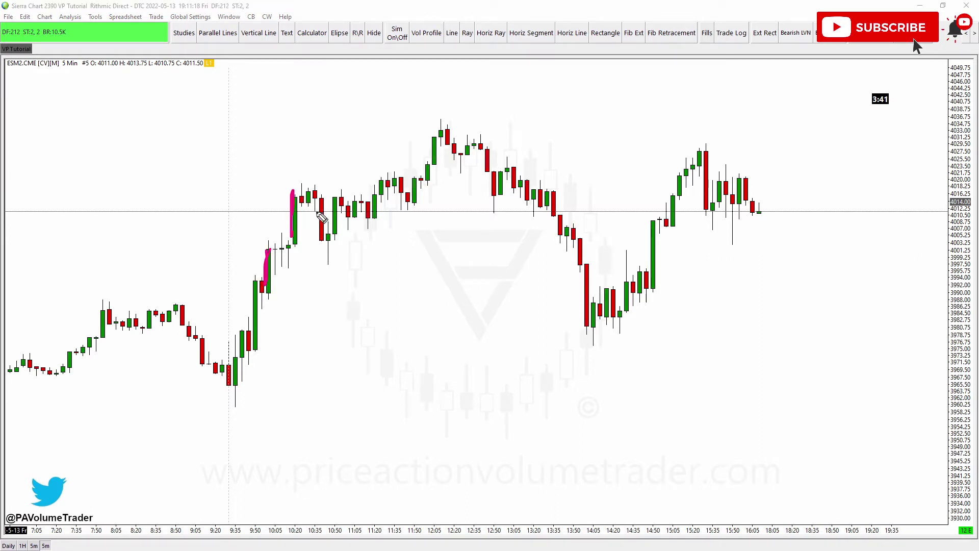
key("Escape")
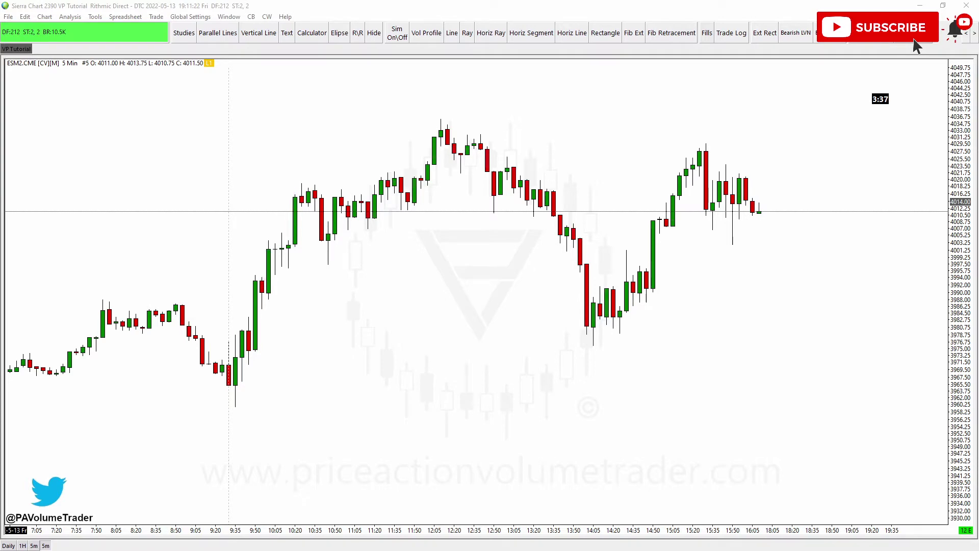
left_click_drag(431, 281, 479, 309)
scroll(478, 310, "up", 2)
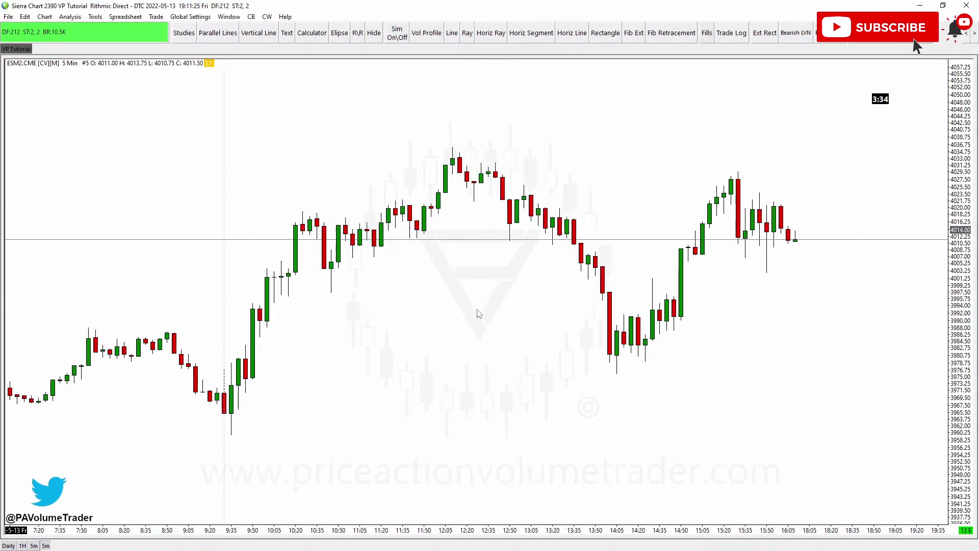
scroll(478, 309, "down", 2)
scroll(490, 315, "up", 2)
left_click_drag(443, 343, 488, 306)
left_click_drag(959, 352, 952, 363)
left_click_drag(849, 301, 832, 321)
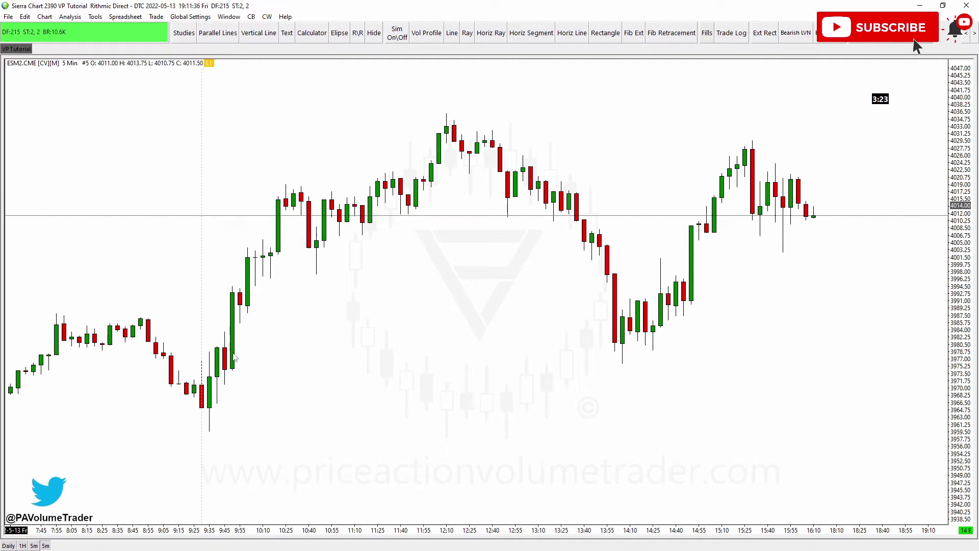
mouse_move(602, 412)
left_mouse_down()
mouse_move(601, 394)
mouse_move(610, 408)
left_mouse_up()
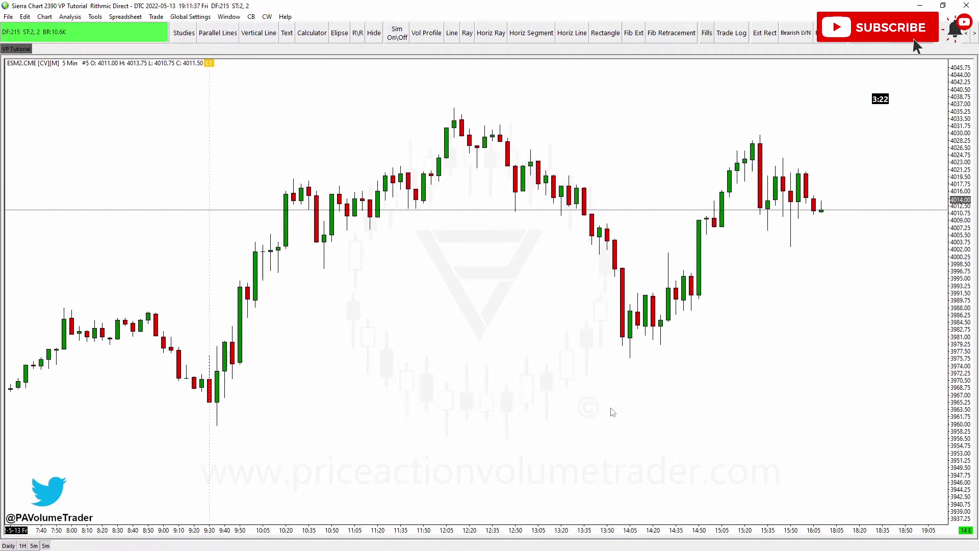
Step: Open the list of studies for the ESM2.CME 5 Min chart and place its window clear of the price bars
scroll(613, 411, "down", 7)
scroll(612, 411, "down", 3)
left_click_drag(542, 343, 482, 360)
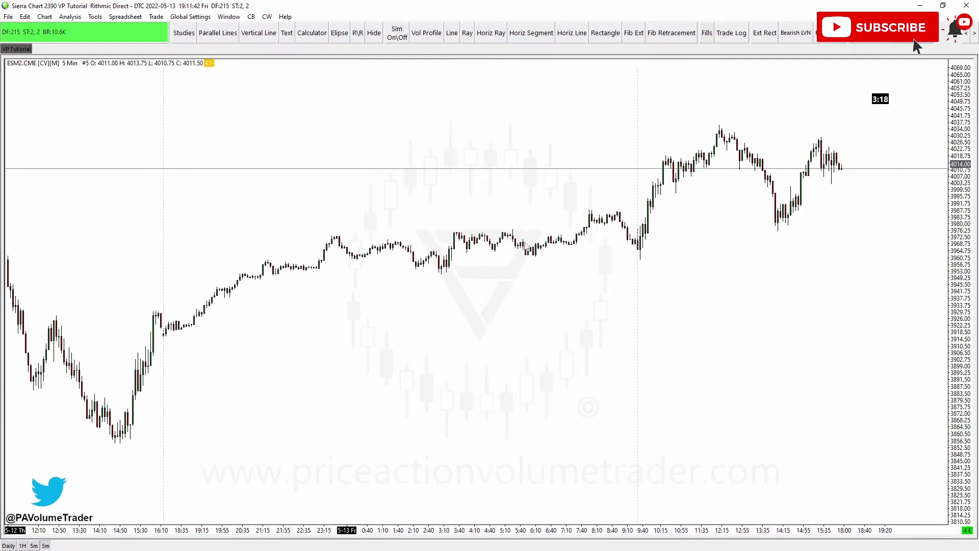
left_click(71, 17)
left_click(70, 29)
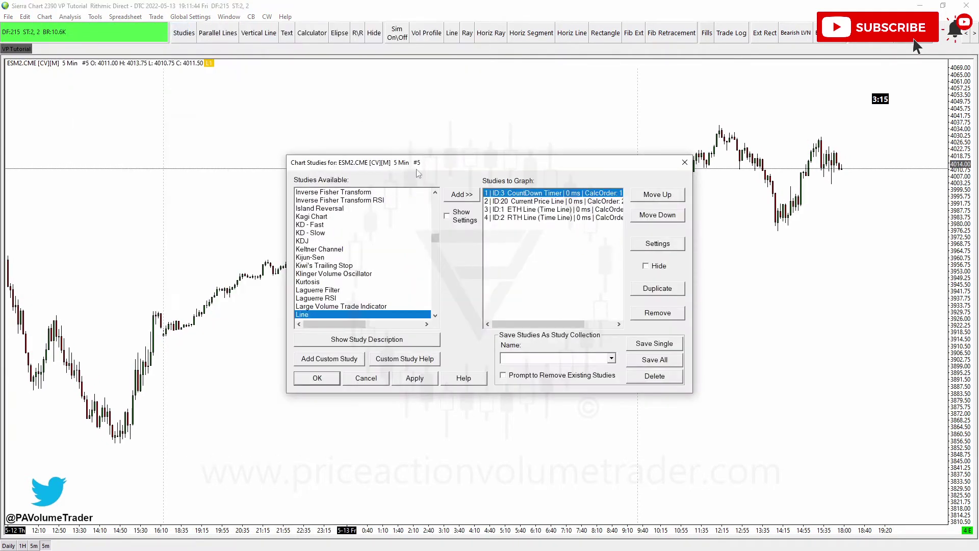
left_click_drag(426, 162, 399, 285)
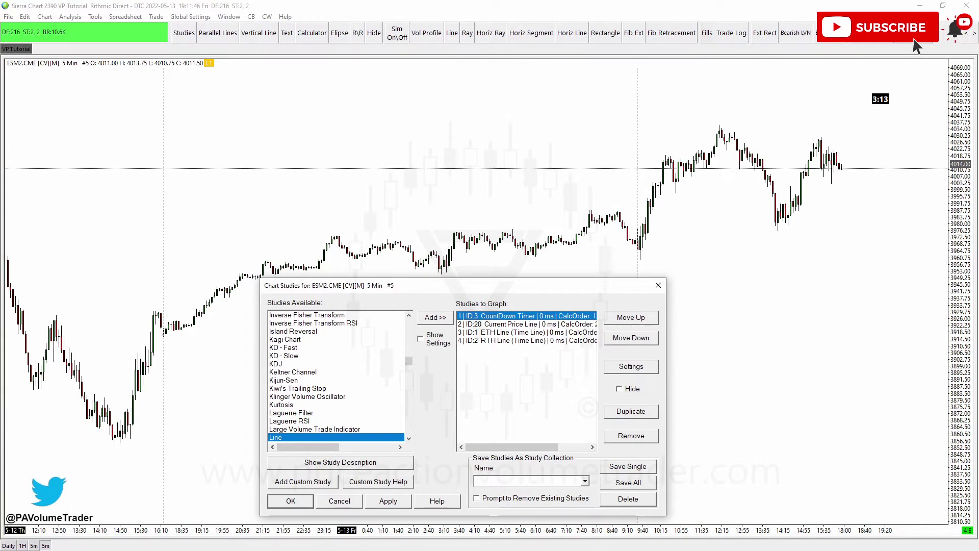
Step: Underline the CountDown Timer and Current Price Line studies with the pen and circle their displays on the chart
key("ctrl+shift+3")
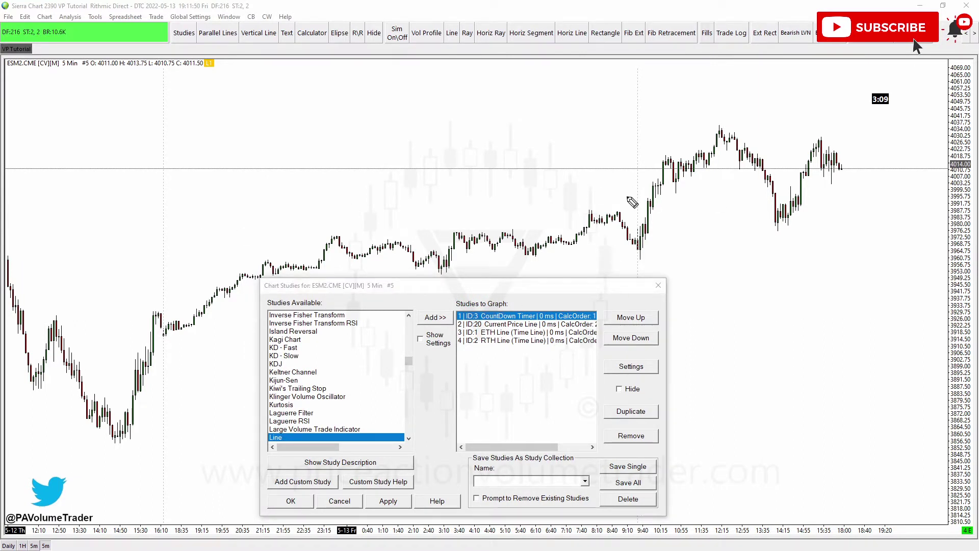
left_click_drag(535, 315, 591, 317)
mouse_move(897, 87)
left_mouse_down()
mouse_move(854, 108)
mouse_move(870, 80)
left_mouse_up()
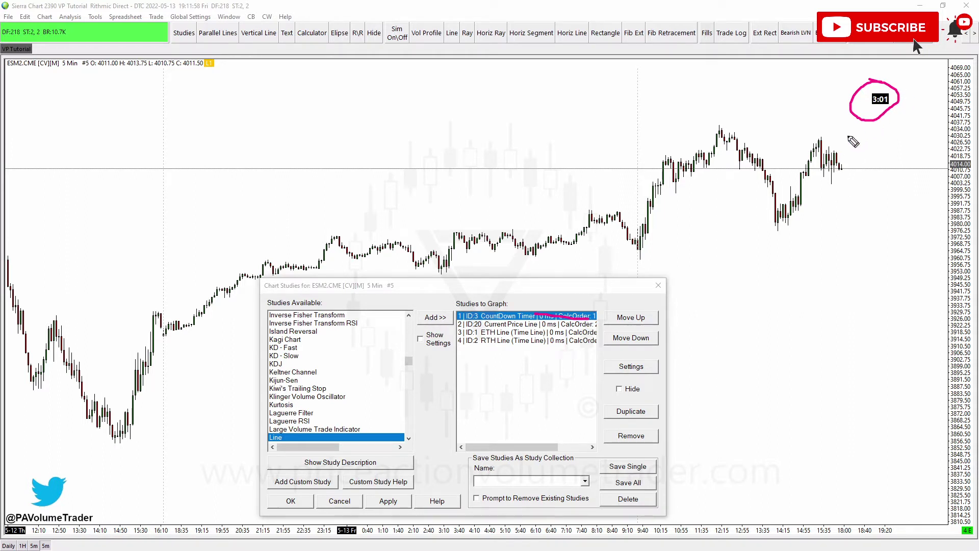
left_click_drag(528, 326, 589, 325)
mouse_move(911, 166)
left_mouse_down()
mouse_move(874, 165)
mouse_move(911, 175)
mouse_move(898, 170)
left_mouse_up()
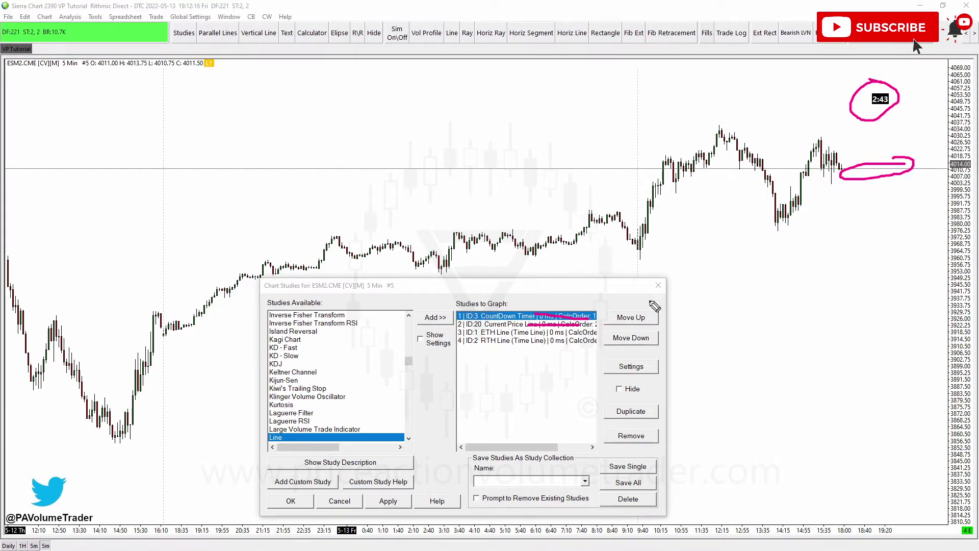
Step: Underline the ETH Line and RTH Line studies, circle both vertical session lines on the chart, and clear all pen marks
left_click_drag(512, 331, 543, 341)
mouse_move(175, 116)
left_mouse_down()
mouse_move(147, 141)
mouse_move(168, 113)
left_mouse_up()
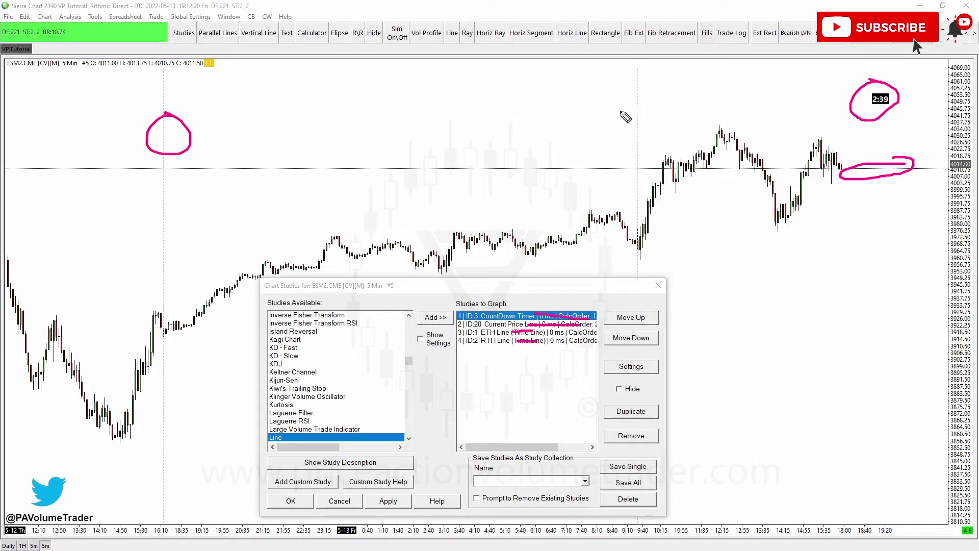
mouse_move(645, 108)
left_mouse_down()
mouse_move(612, 127)
mouse_move(639, 114)
mouse_move(653, 127)
mouse_move(633, 104)
mouse_move(623, 136)
left_mouse_up()
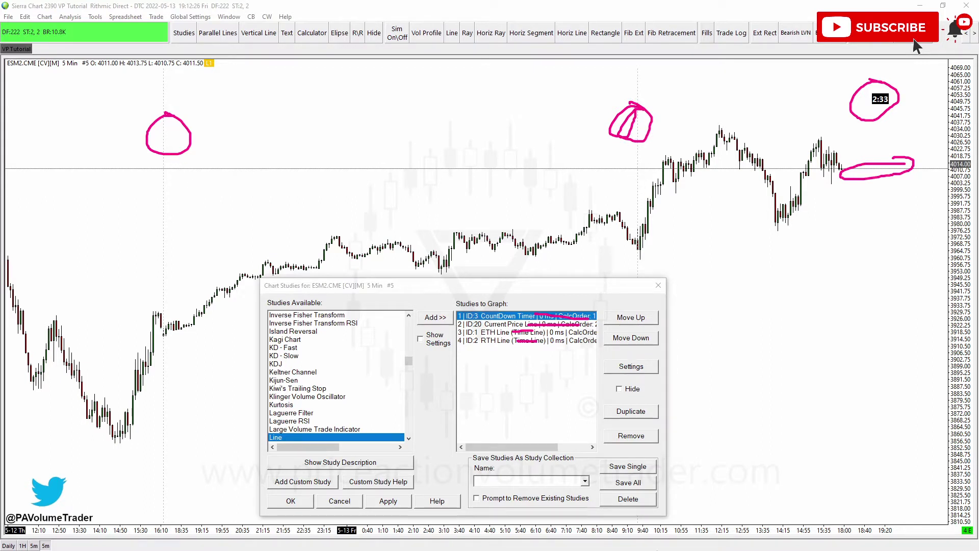
key("Escape")
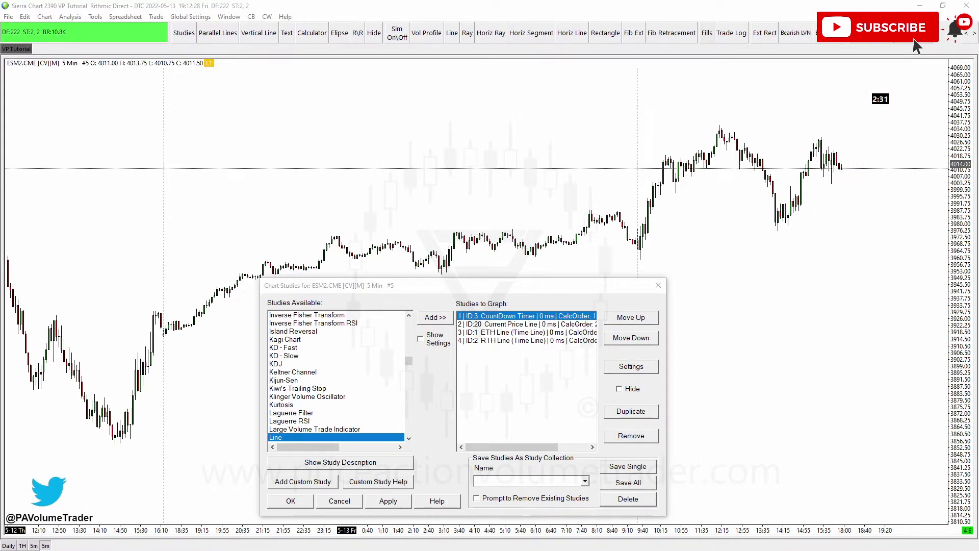
Step: Close the studies window and examine the ETH and RTH session lines across the overnight and day sessions
left_click(658, 285)
left_click_drag(211, 244, 235, 218)
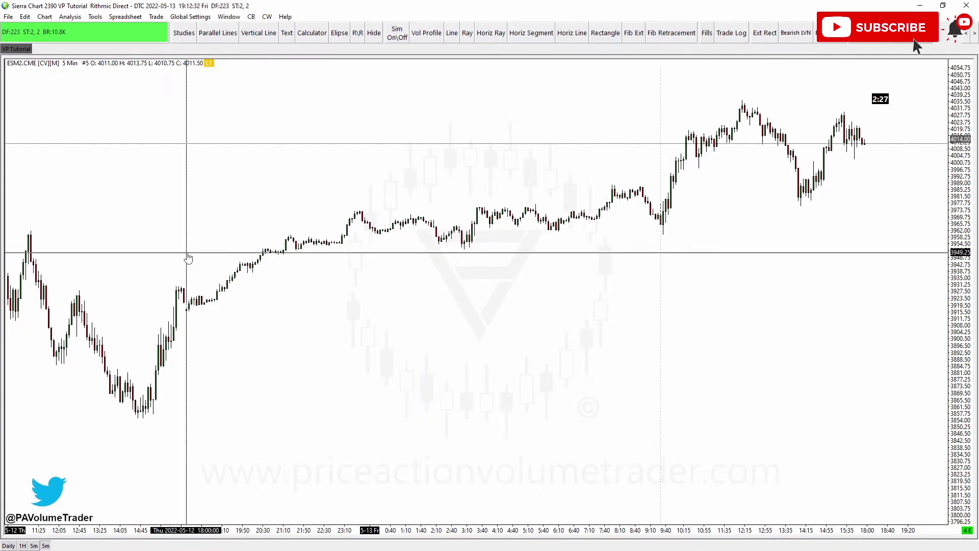
left_click_drag(186, 254, 187, 254)
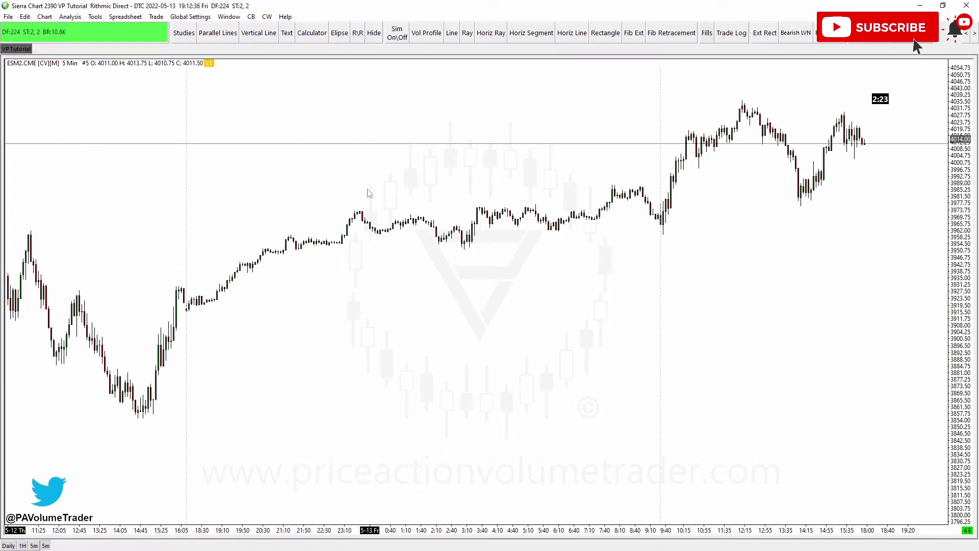
scroll(253, 213, "down", 6)
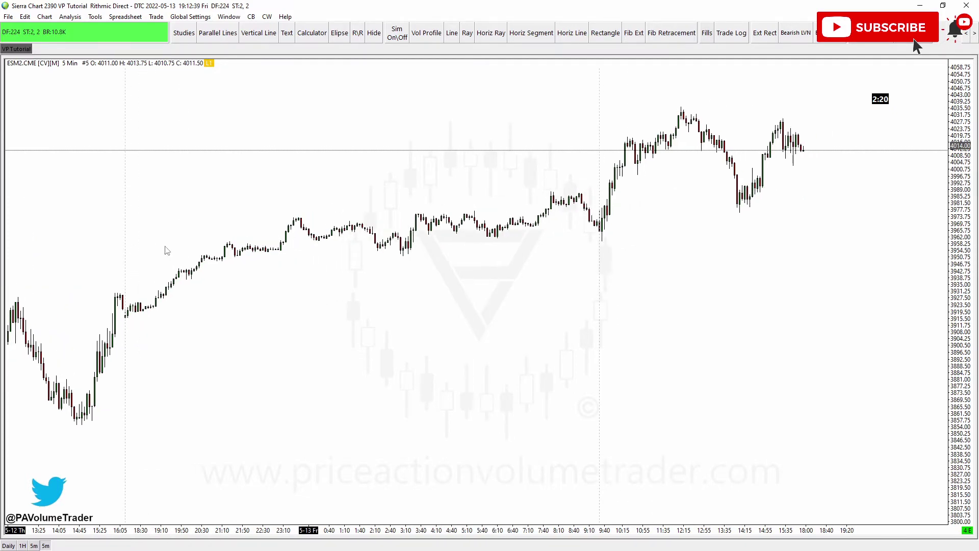
scroll(500, 186, "down", 2)
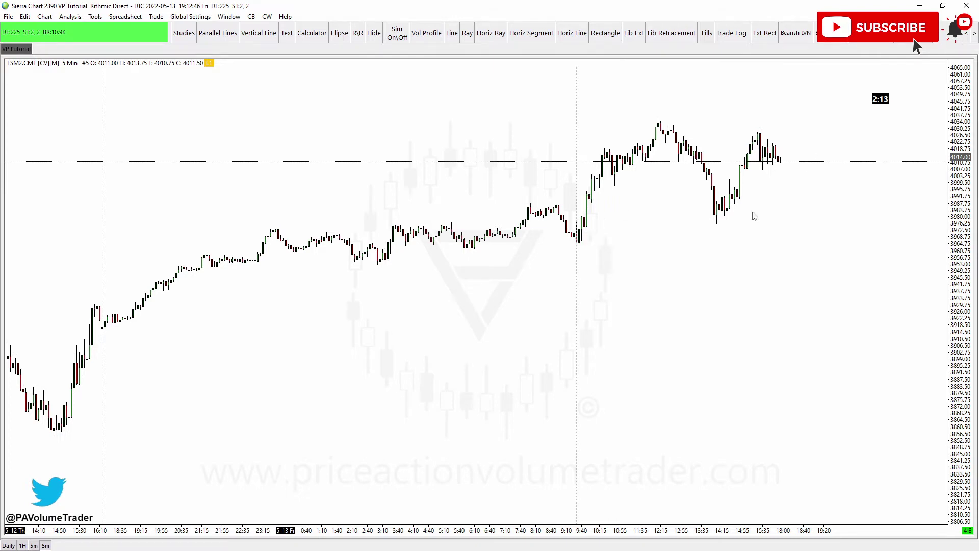
scroll(728, 299, "up", 5)
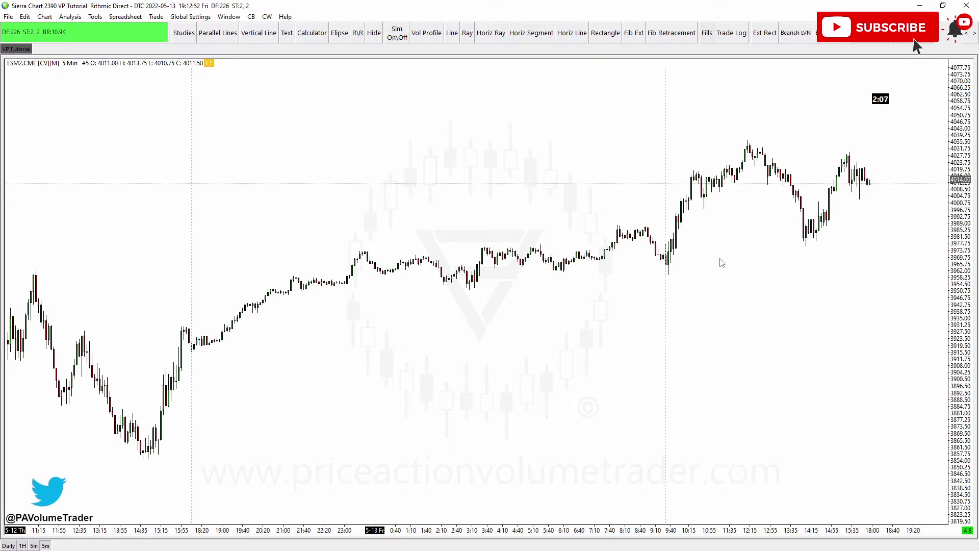
scroll(715, 247, "down", 1)
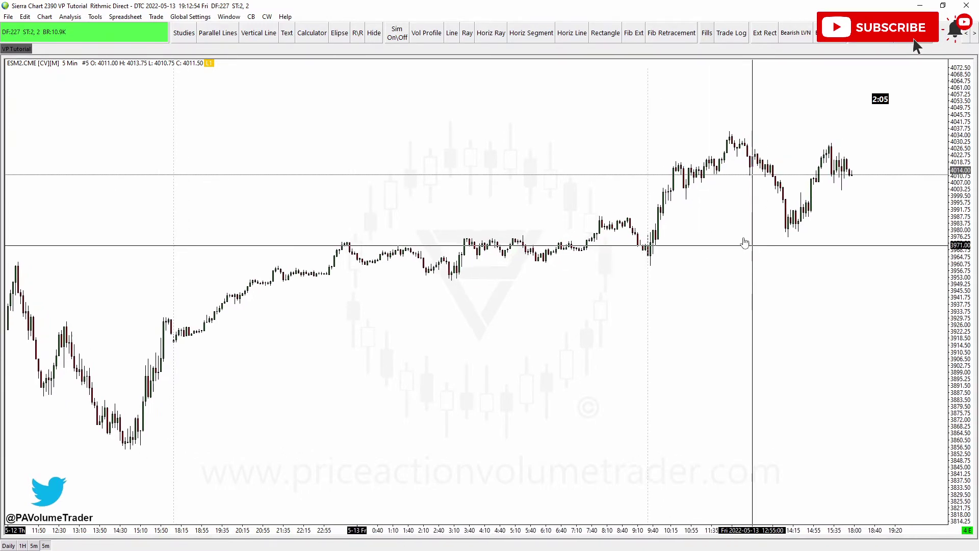
scroll(743, 239, "up", 3)
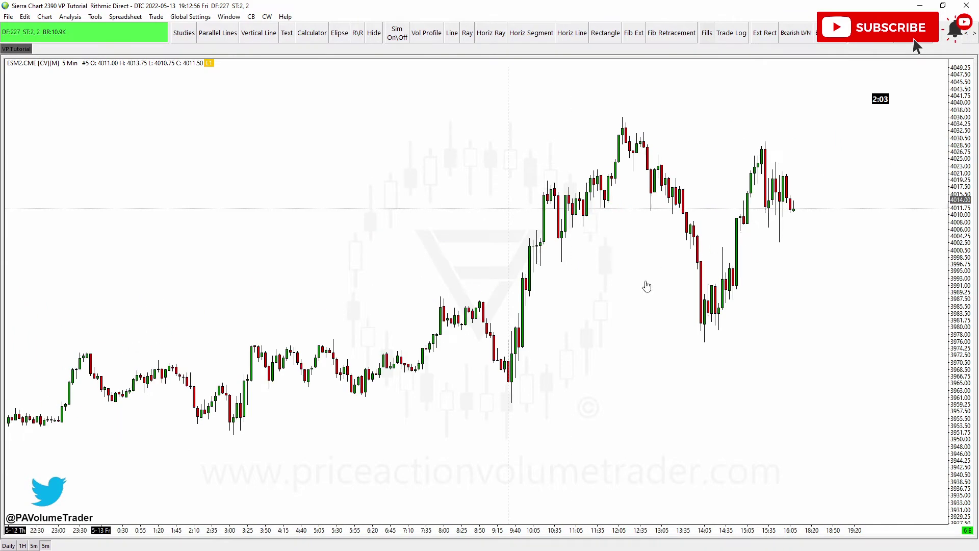
left_click_drag(646, 286, 579, 261)
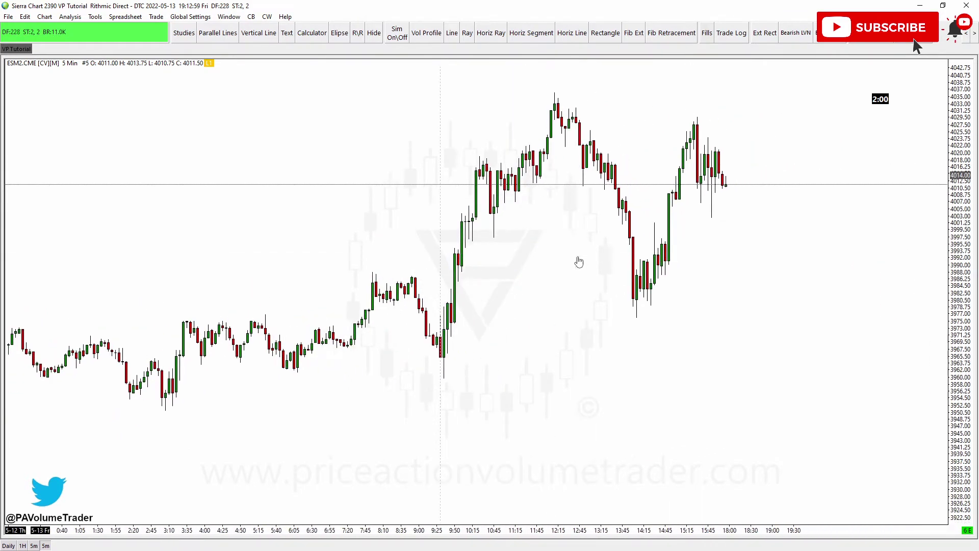
Step: Add the Volume study to the ESM2.CME 5 Min chart's studies to graph
left_click(70, 17)
left_click(81, 27)
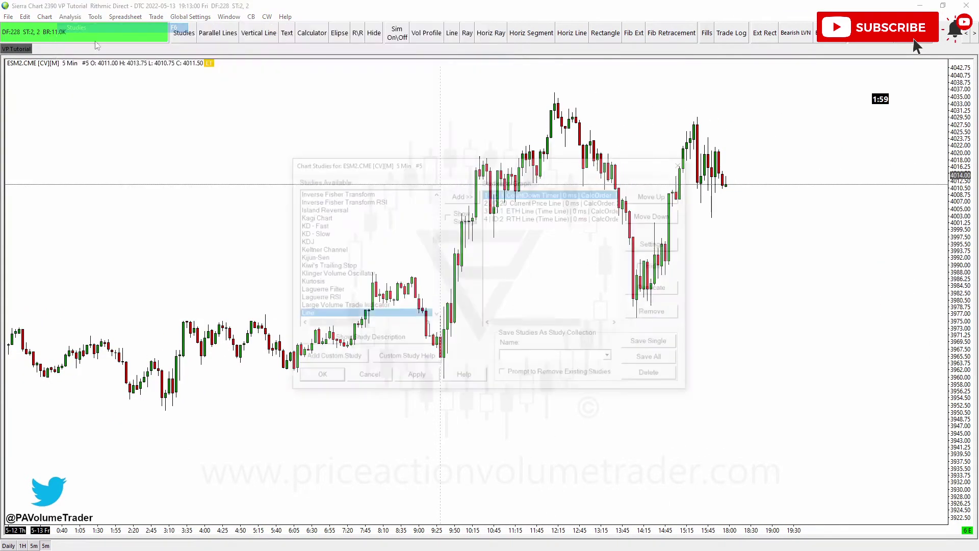
left_click_drag(438, 241, 431, 301)
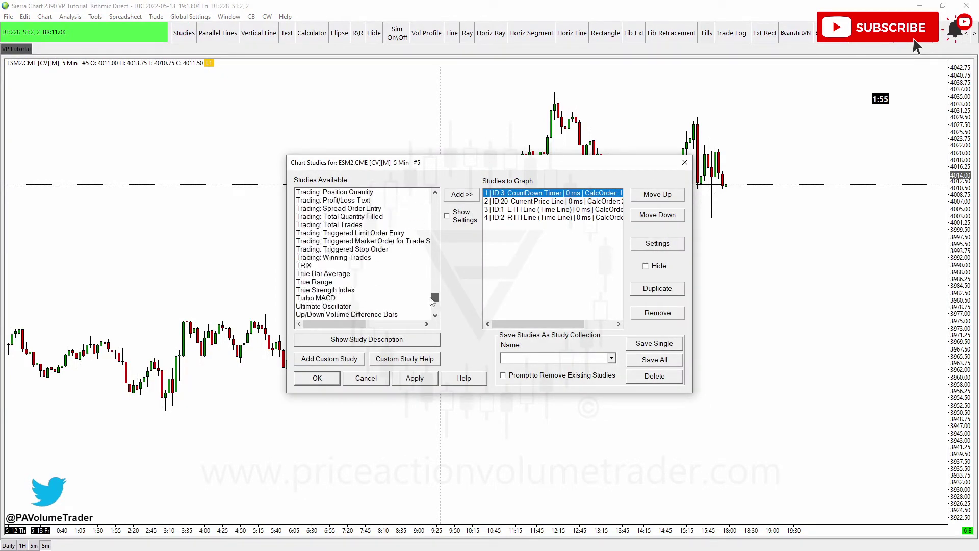
scroll(419, 300, "down", 4)
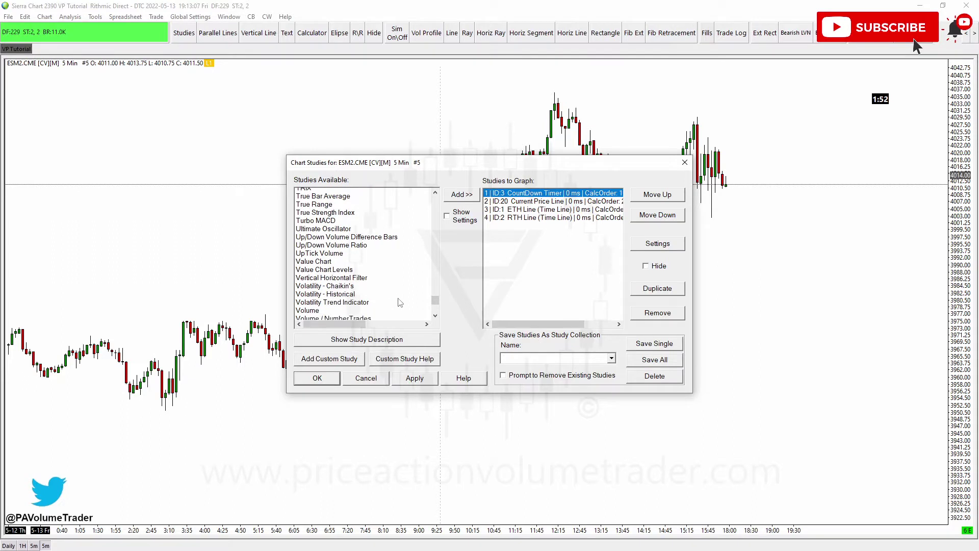
left_click(313, 291)
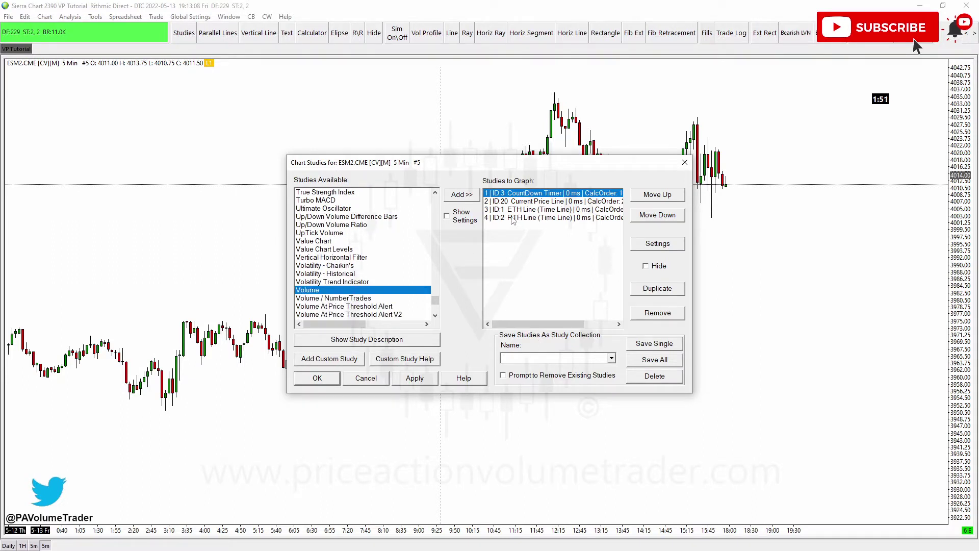
left_click(461, 196)
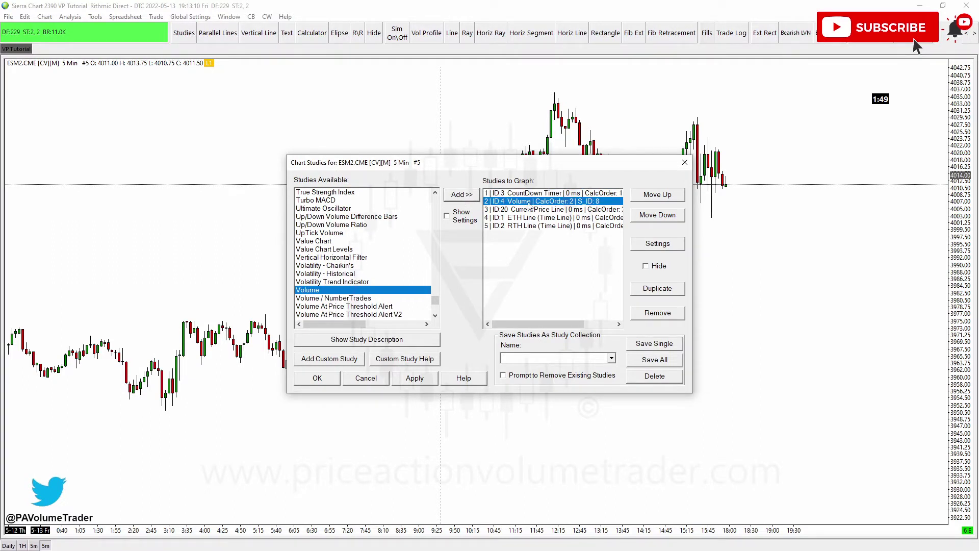
Step: Move the Volume study to the end of the studies to graph, below RTH Line, and apply the change
left_click(662, 216)
left_click(663, 216)
left_click(663, 216)
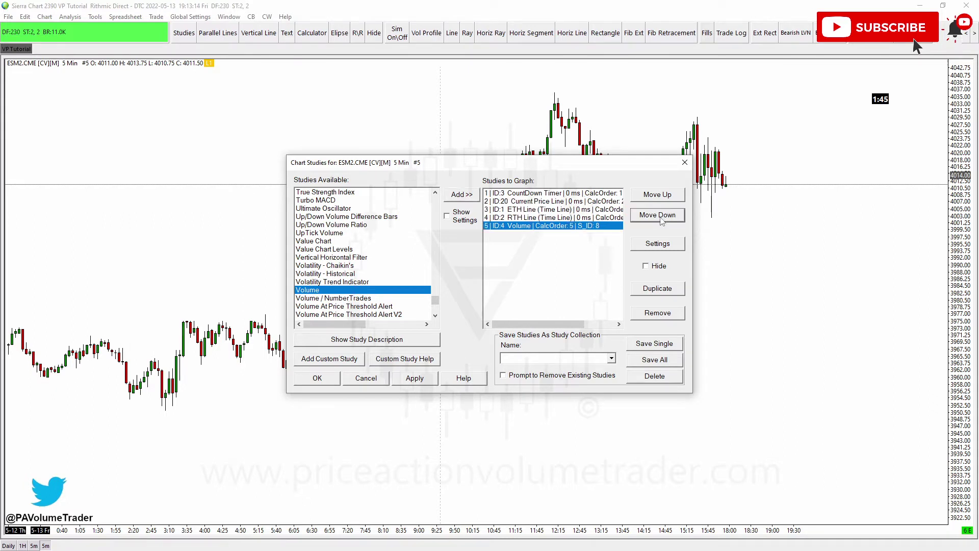
left_click(416, 379)
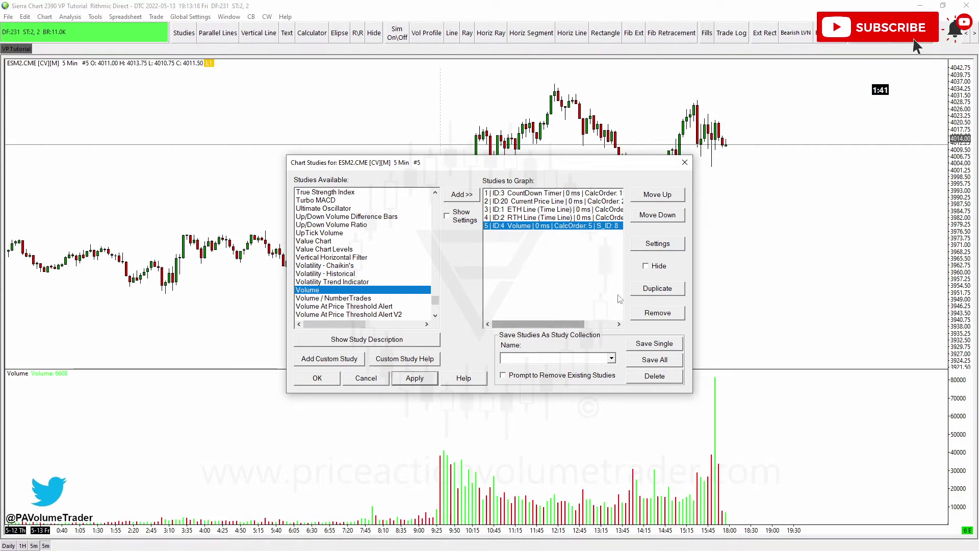
Step: Set the Volume study's bar colors to dark green (0, 128, 0) for up bars and red for down bars
left_click(658, 244)
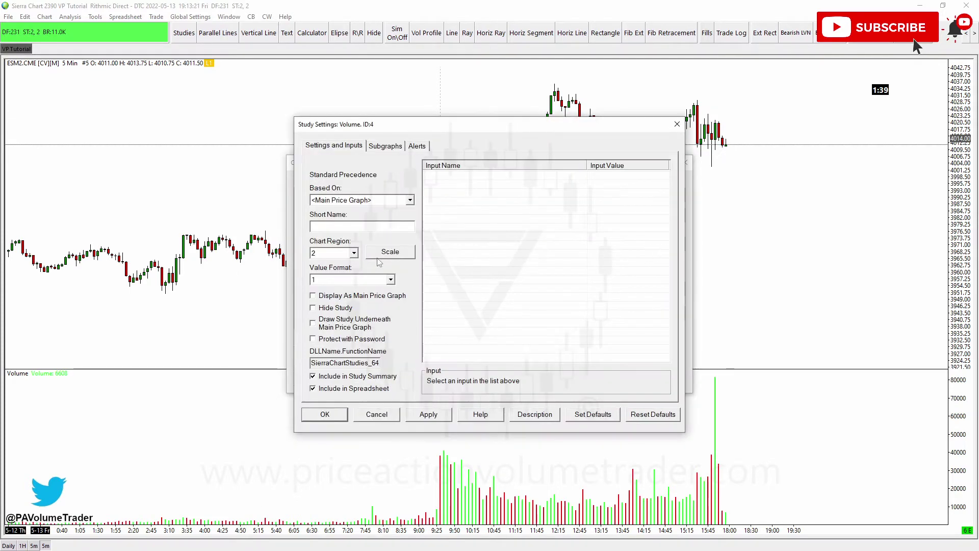
left_click(387, 147)
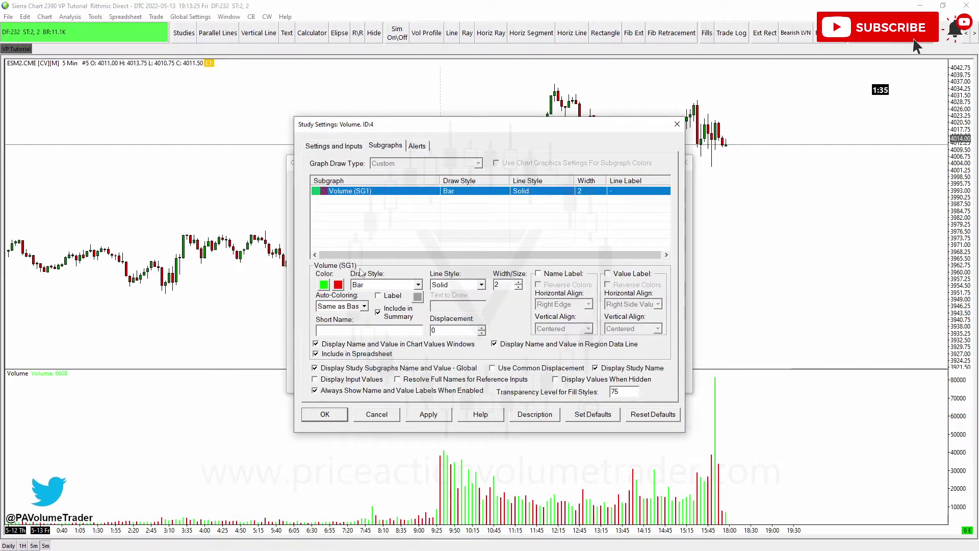
left_click(324, 284)
left_click(412, 257)
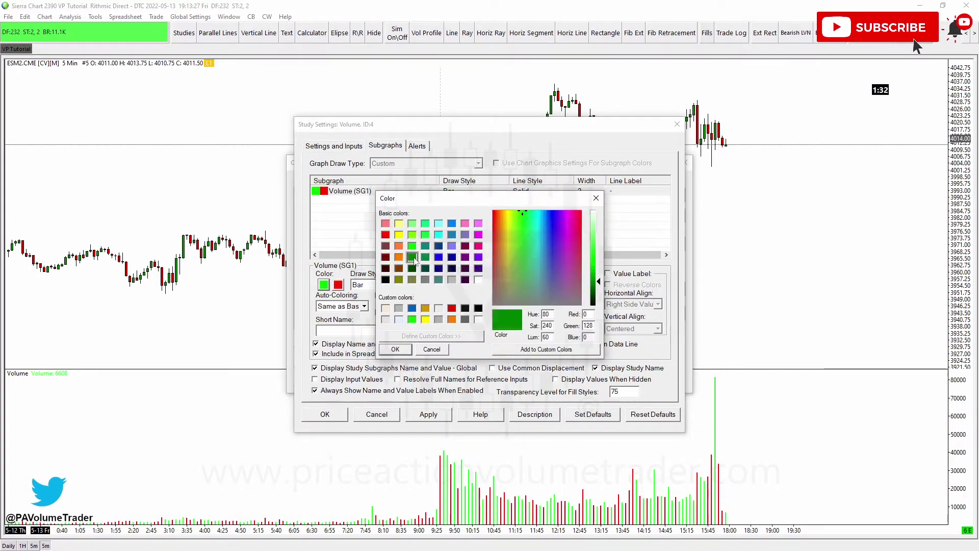
left_click(396, 349)
left_click(339, 284)
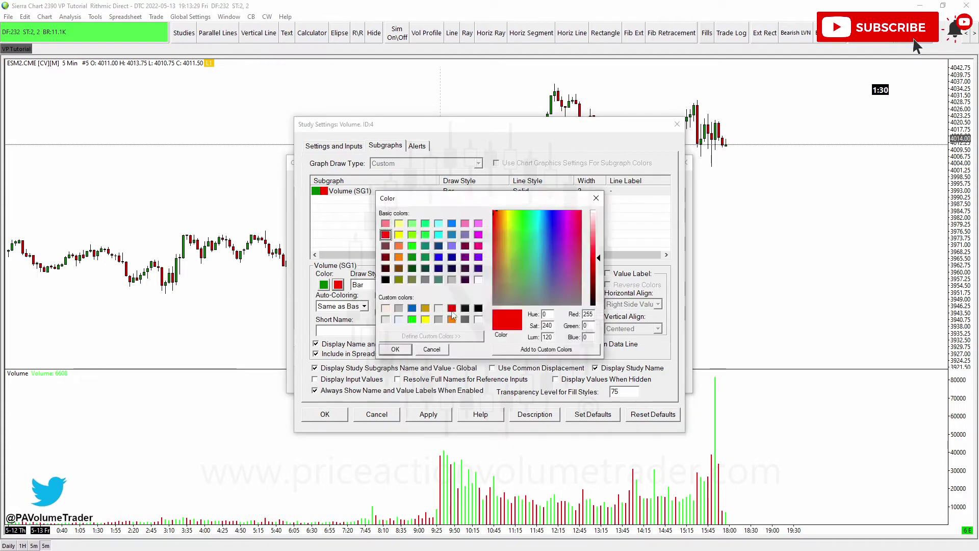
left_click(395, 348)
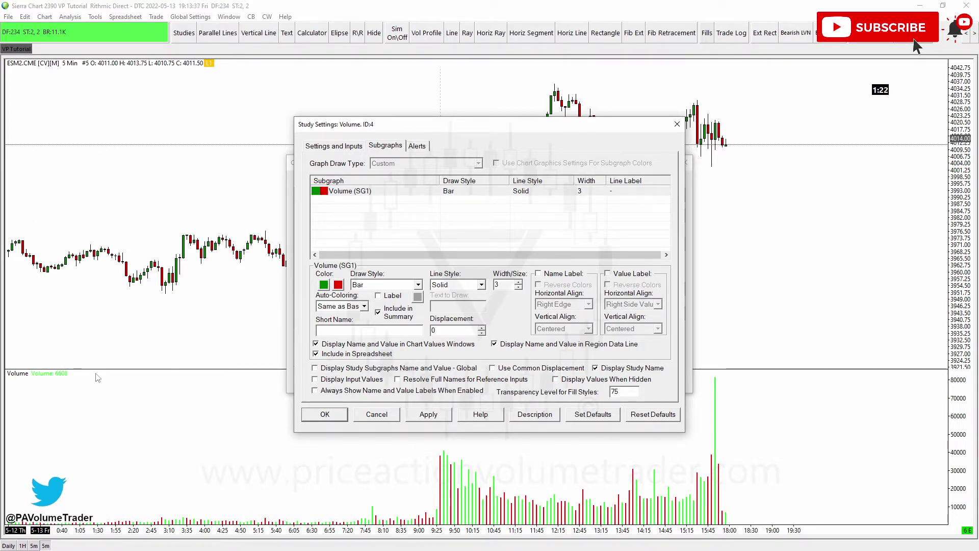
Step: Set the Volume bars' width to 3, turn off the global subgraph value display and always-shown labels, apply, and close the settings and studies windows
left_click(435, 418)
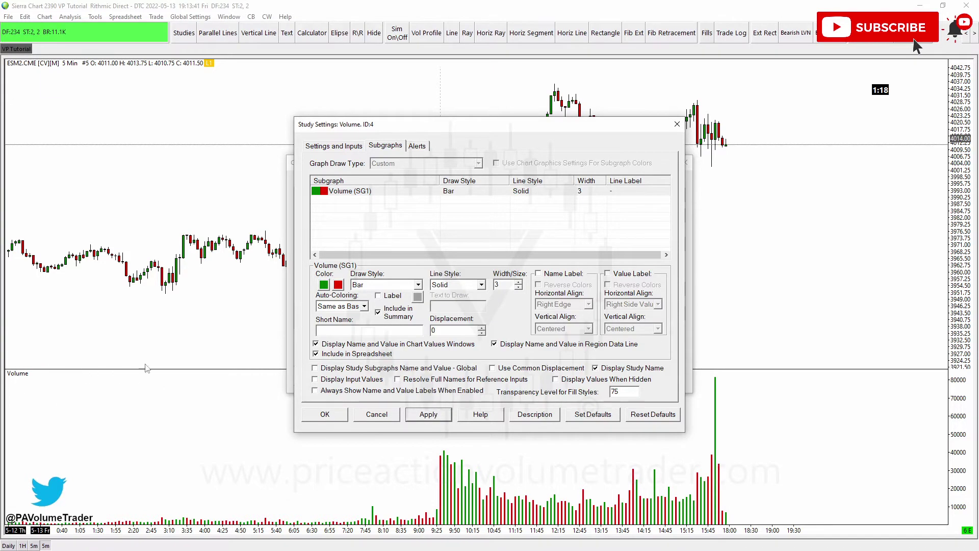
left_click(337, 418)
left_click(340, 378)
Step: Circle the Volume label, number the price region 1 and the volume region 2 with the pen, and clear the marks
left_click_drag(656, 273, 699, 289)
left_click_drag(525, 202, 562, 232)
scroll(566, 233, "up", 2)
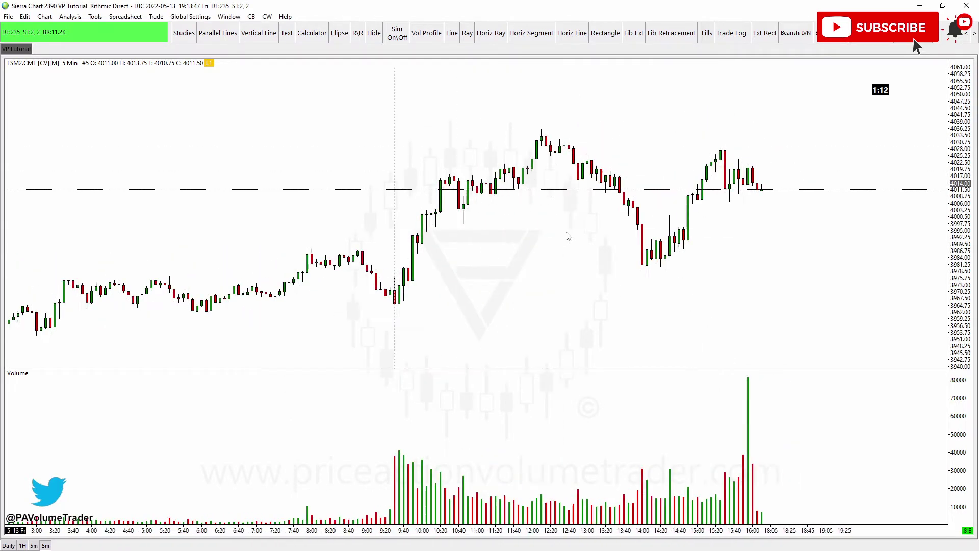
left_click_drag(601, 287, 602, 269)
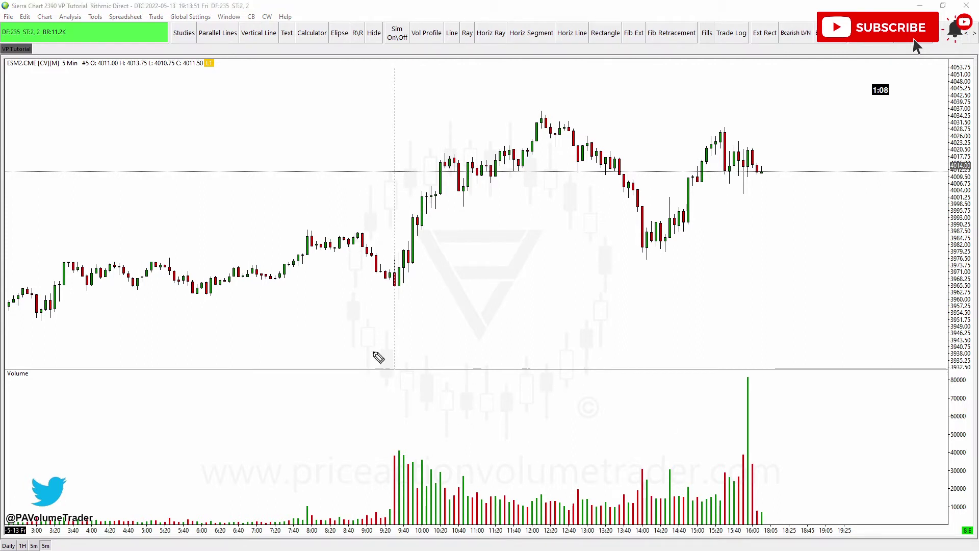
left_click_drag(29, 350, 19, 356)
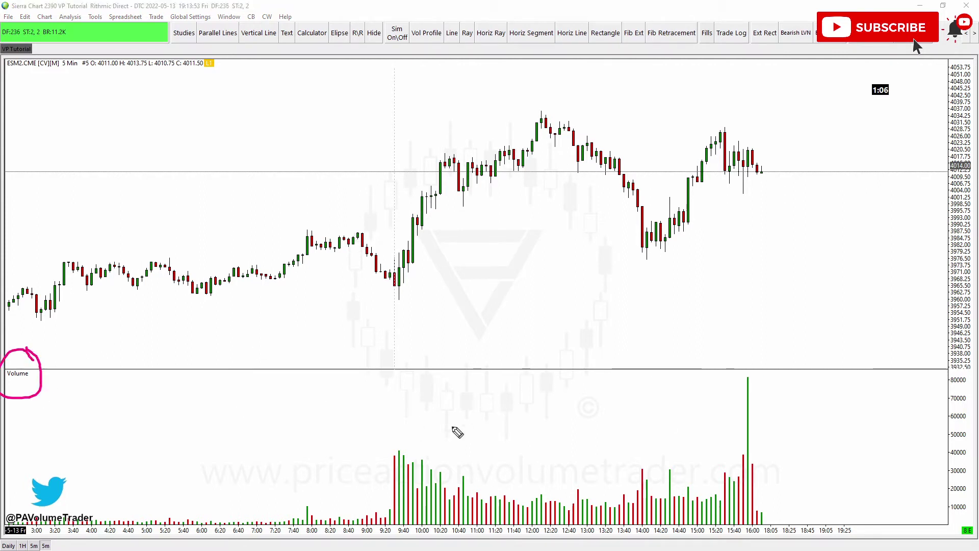
left_click_drag(170, 182, 172, 223)
left_click_drag(132, 415, 170, 465)
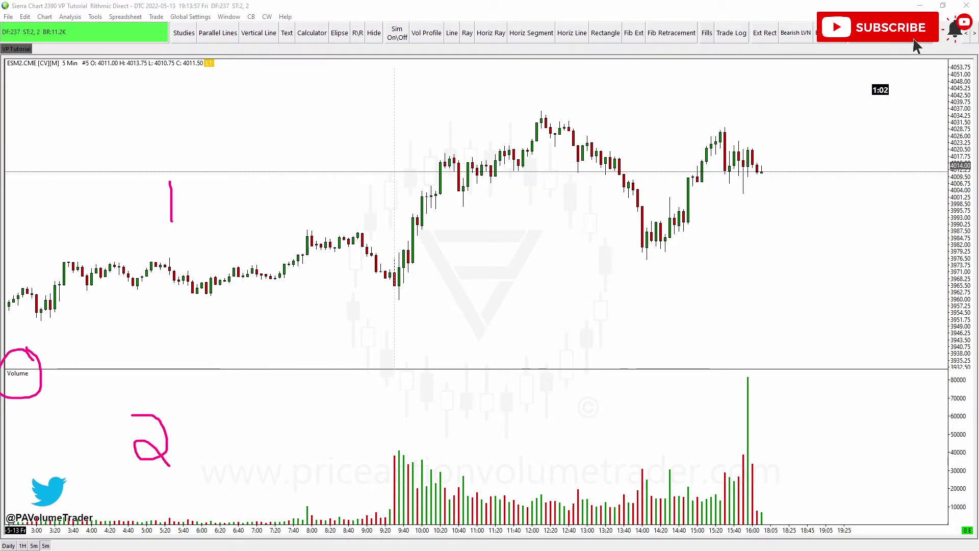
key("Escape")
Step: Mark the overnight and day session volume and price action with the pen across both sessions, and clear the marks
scroll(529, 322, "down", 5)
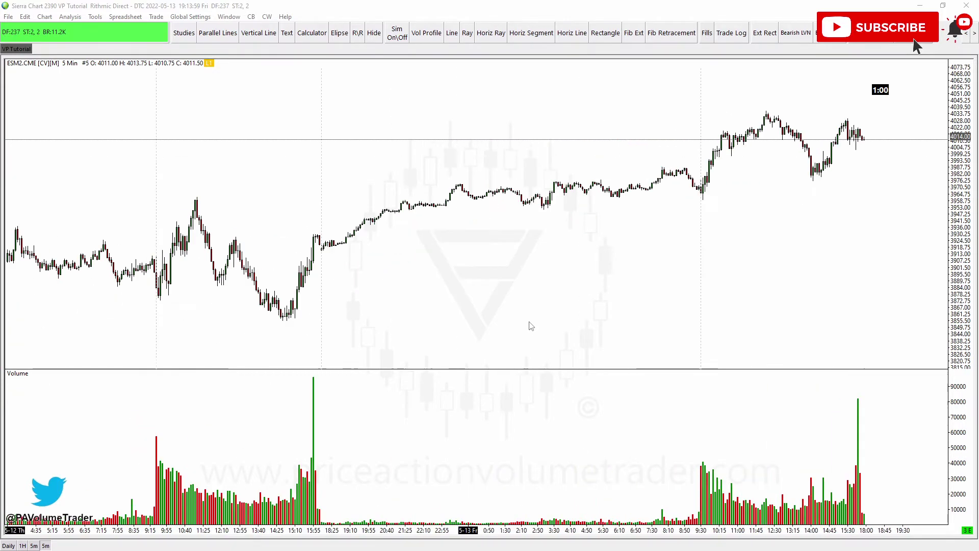
scroll(528, 322, "up", 1)
mouse_move(493, 299)
left_mouse_down()
mouse_move(538, 297)
mouse_move(502, 302)
left_mouse_up()
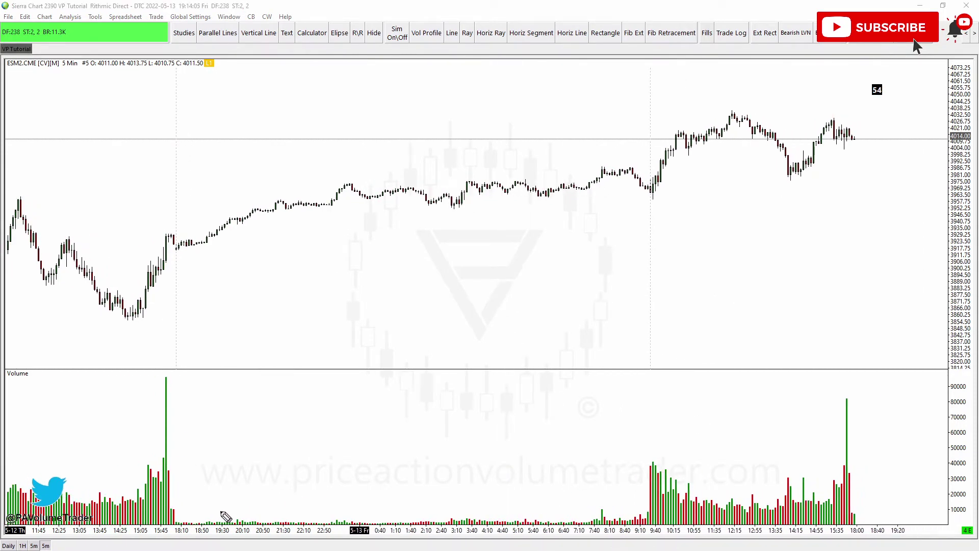
left_click_drag(218, 512, 627, 522)
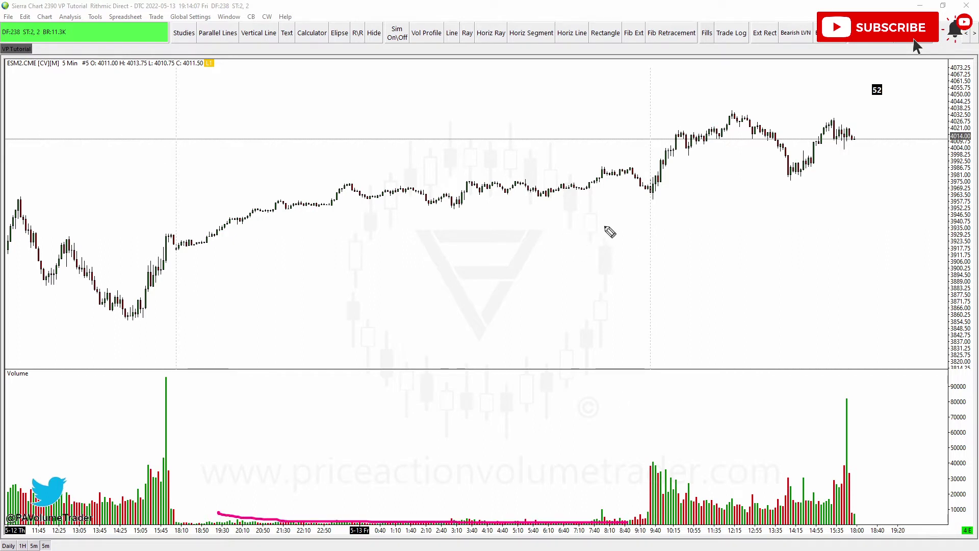
mouse_move(607, 224)
left_mouse_down()
mouse_move(255, 248)
mouse_move(561, 211)
left_mouse_up()
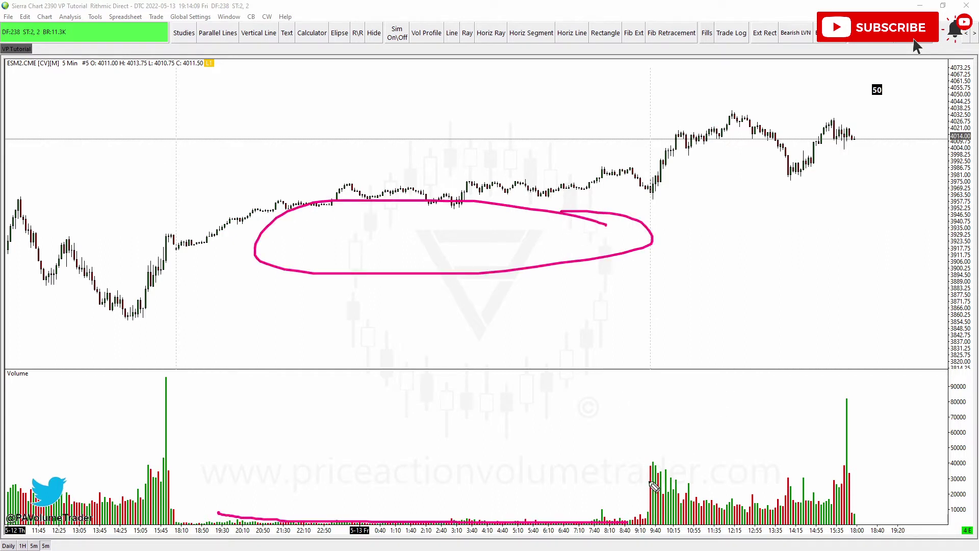
left_click_drag(646, 494, 849, 470)
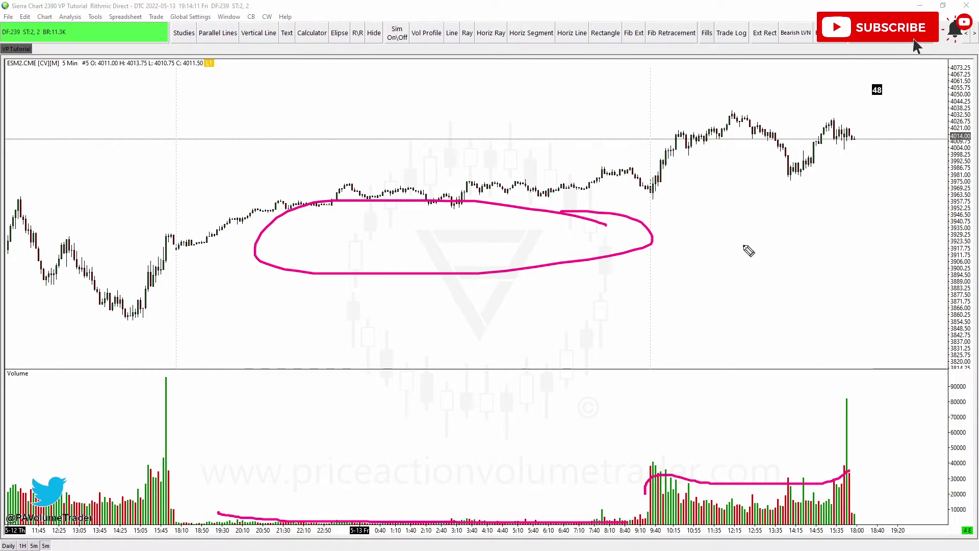
left_click_drag(655, 218, 865, 132)
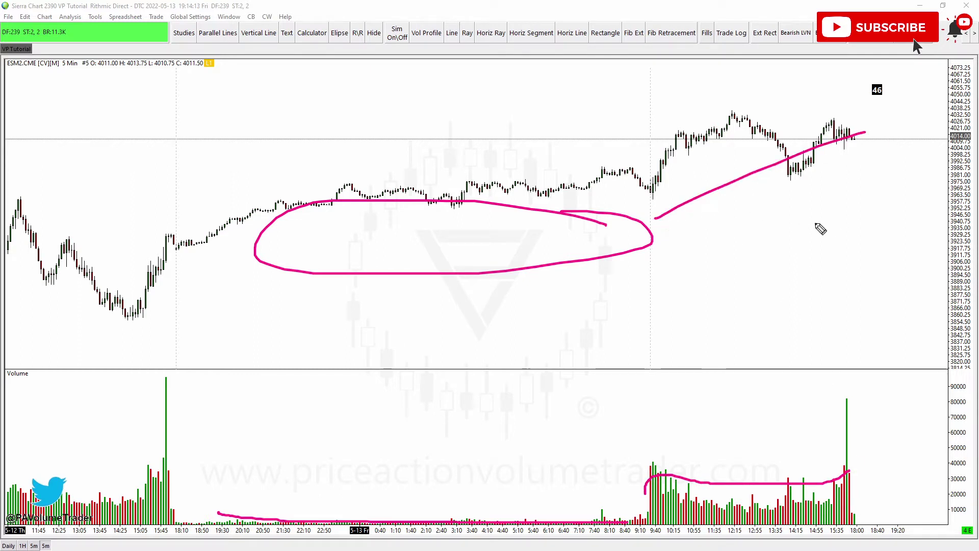
key("e")
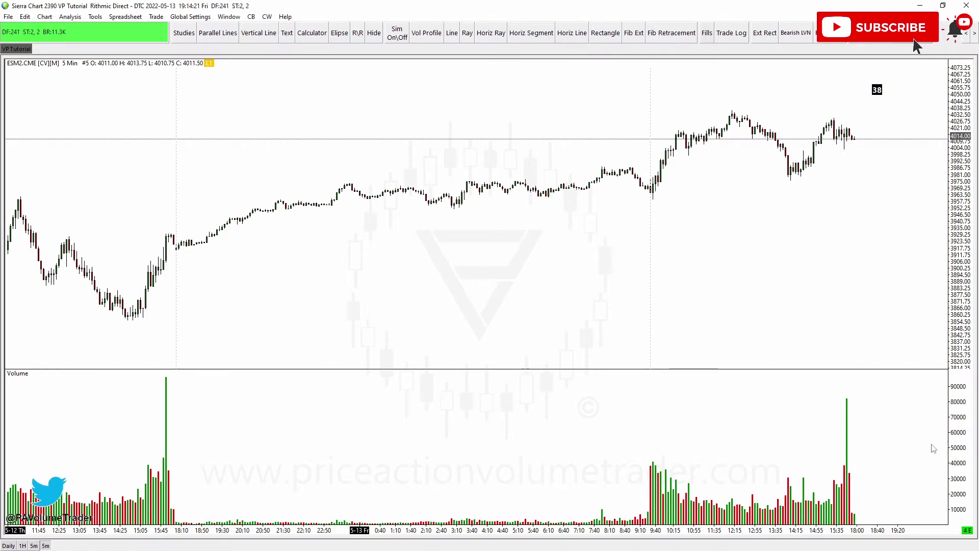
Step: Change the Volume region's scale range mode and adjust its vertical scale to bring the zero baseline above the region's lower edge
left_click_drag(922, 443, 933, 444)
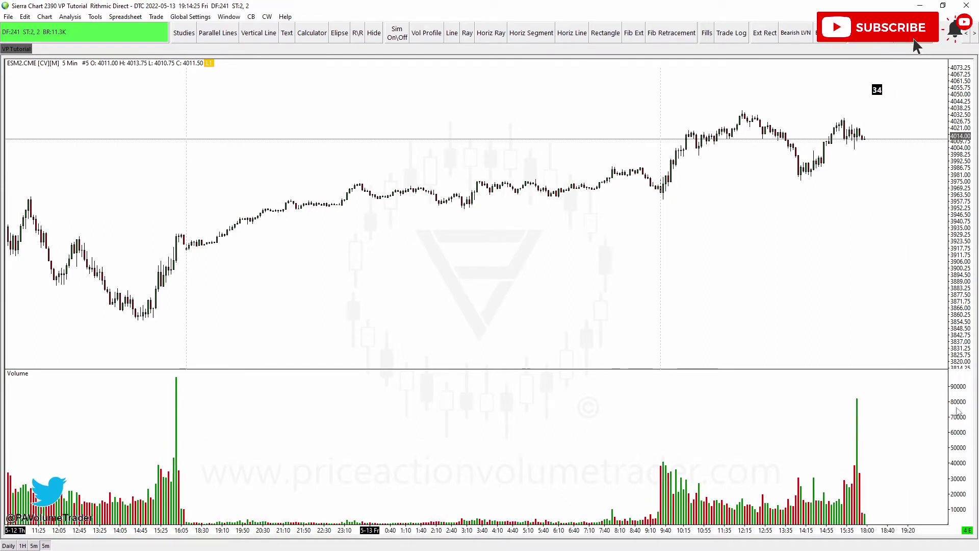
right_click(958, 433)
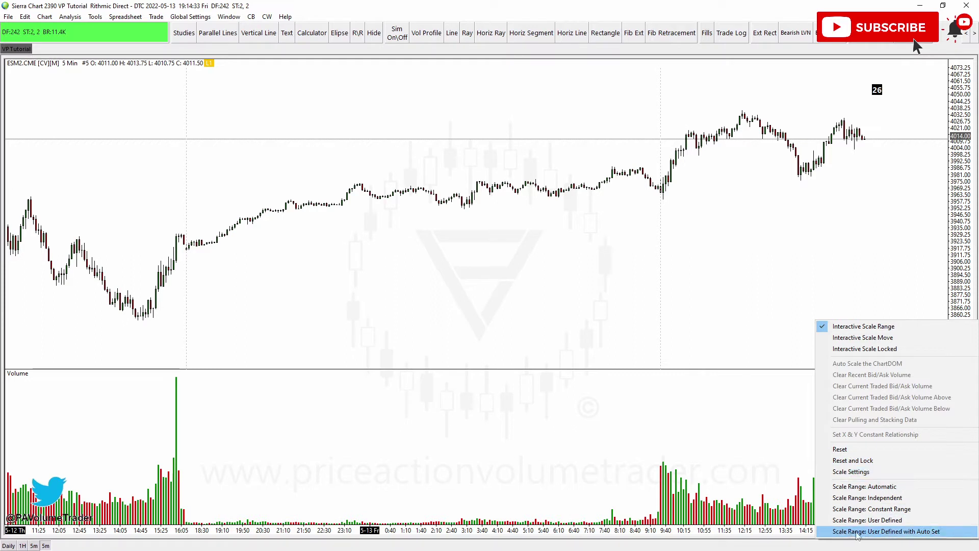
left_click(886, 491)
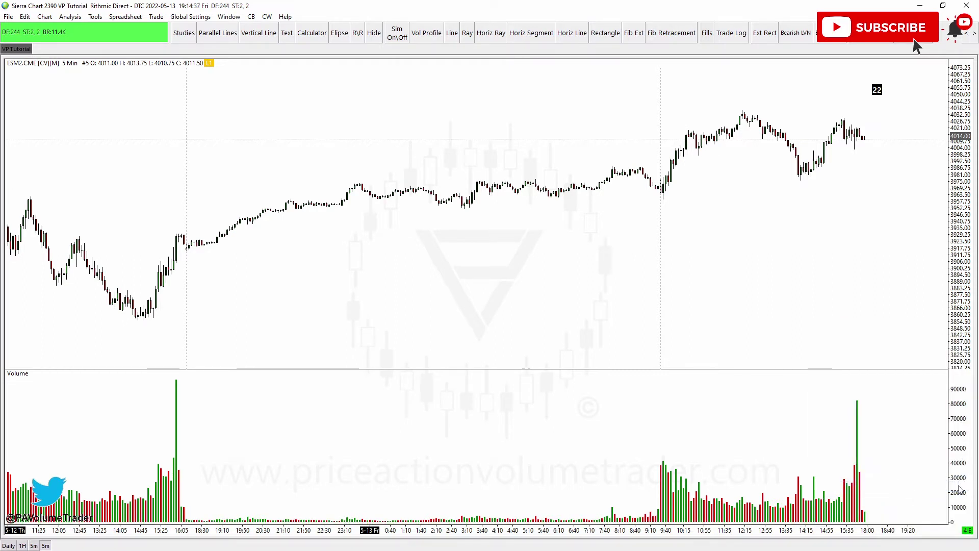
left_click_drag(959, 485, 974, 524)
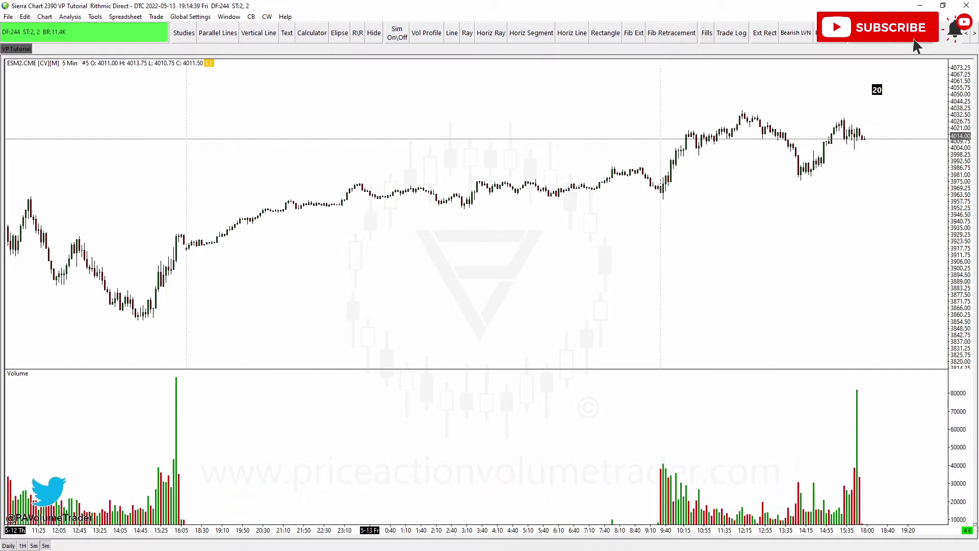
mouse_move(970, 441)
left_mouse_down()
mouse_move(971, 454)
mouse_move(969, 428)
mouse_move(970, 459)
mouse_move(968, 425)
mouse_move(968, 441)
left_mouse_up()
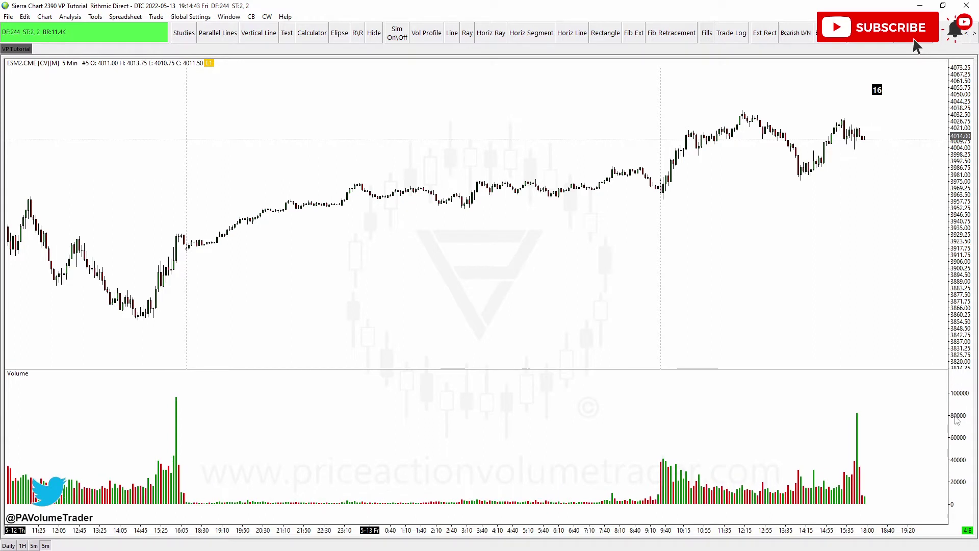
Step: Shift the volume bars closer to the region's lower edge and return the scale to Interactive Scale Range
right_click(968, 442)
left_click(885, 327)
mouse_move(964, 496)
left_mouse_down()
mouse_move(967, 405)
mouse_move(968, 505)
mouse_move(975, 425)
mouse_move(975, 485)
left_mouse_up()
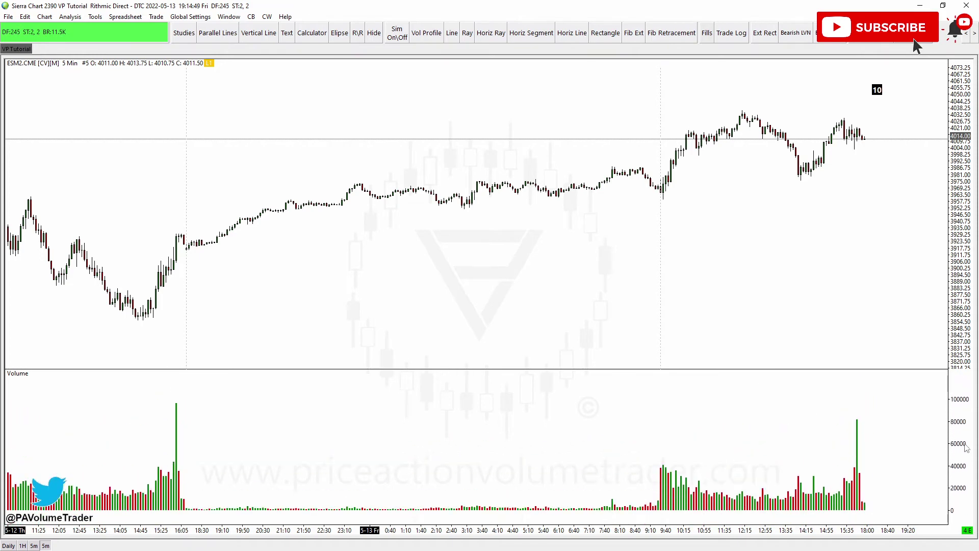
right_click(975, 484)
left_click(884, 333)
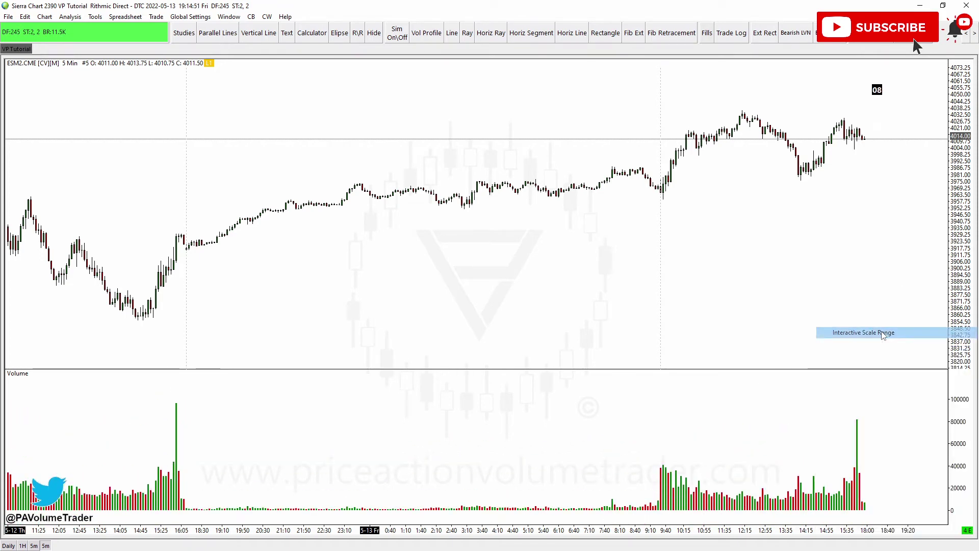
mouse_move(961, 464)
left_mouse_down()
mouse_move(962, 426)
mouse_move(961, 464)
left_mouse_up()
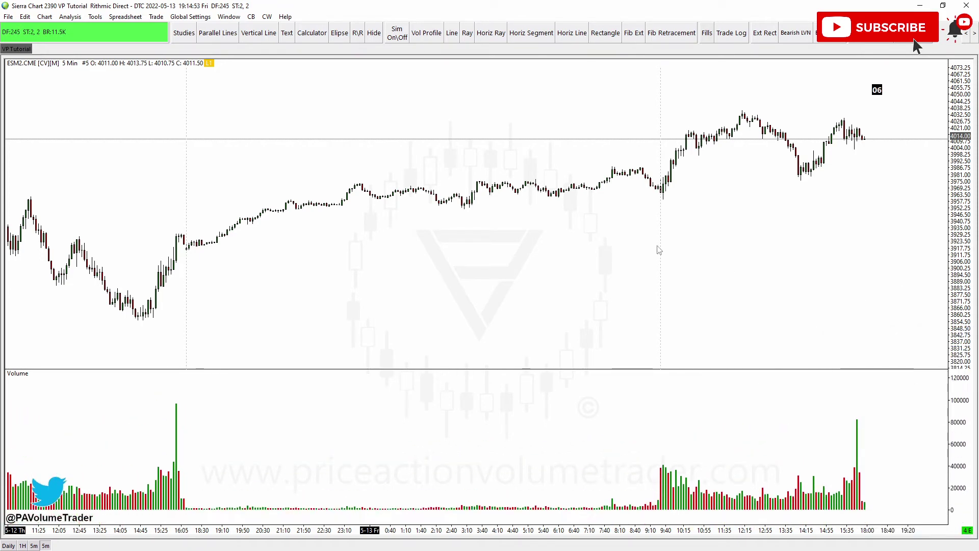
Step: Enlarge the price region by lowering the divider above Volume, and rescale the volume bars to fit the smaller region
left_click_drag(480, 259, 400, 241)
scroll(406, 241, "up", 3)
scroll(480, 253, "up", 2)
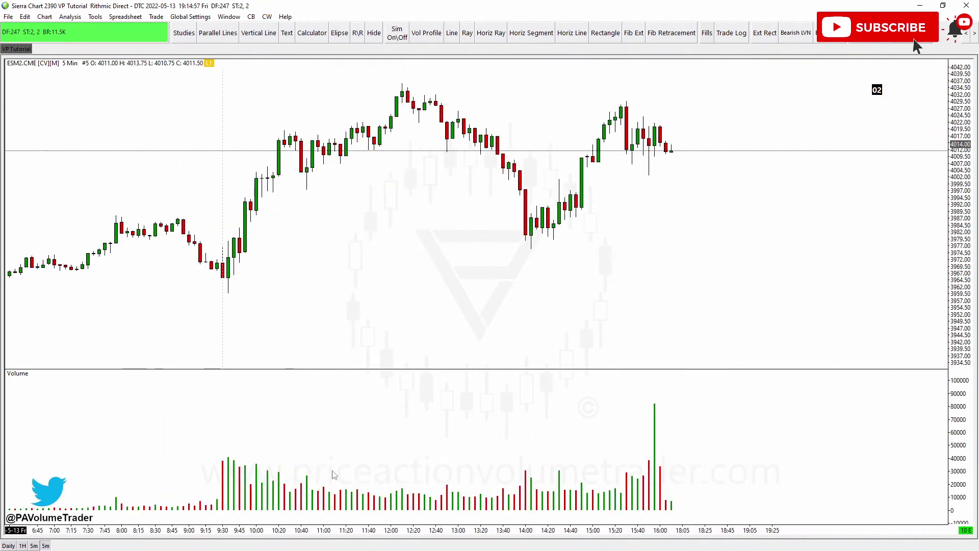
left_click_drag(965, 369, 962, 429)
left_click_drag(964, 482, 963, 452)
left_click_drag(900, 488, 899, 473)
Step: Go back to the overnight session starting 5-12 and stretch the volume scale to about 0 to 3000 for its small bars
left_click_drag(306, 321, 874, 237)
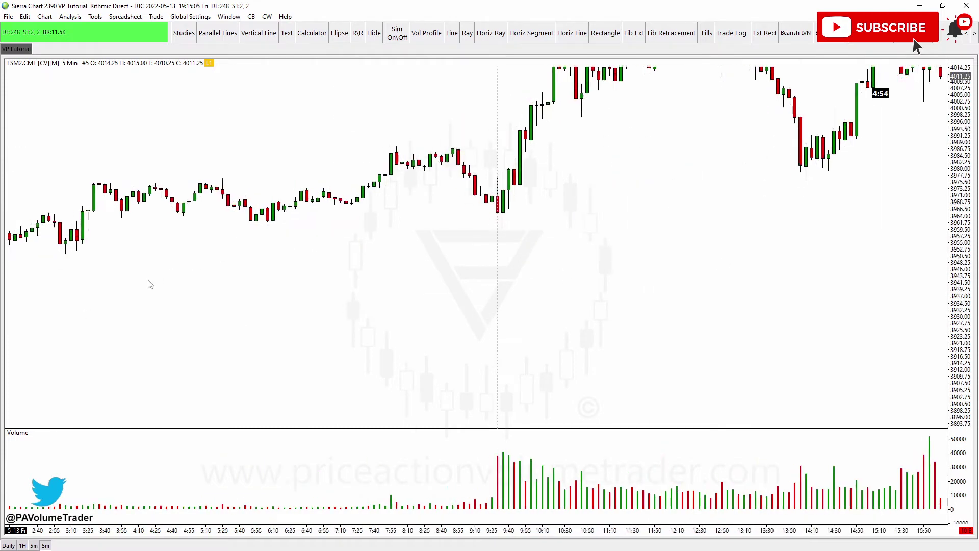
left_click_drag(148, 282, 789, 317)
scroll(221, 352, "up", 10)
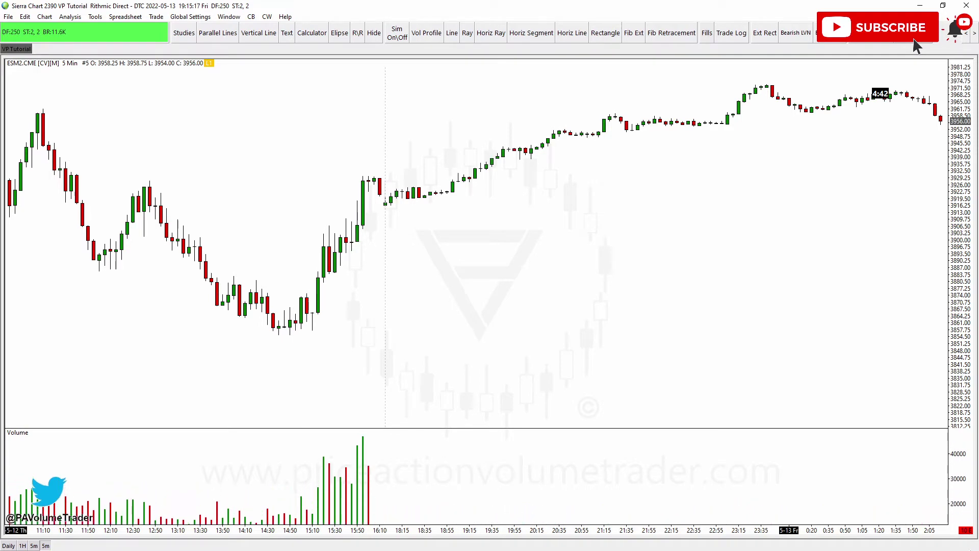
left_click_drag(962, 475, 644, 439)
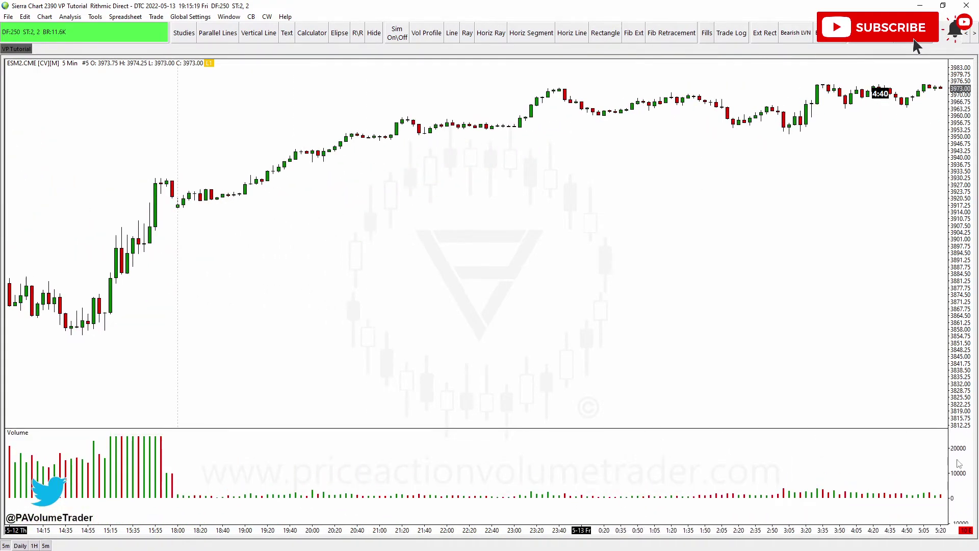
left_click_drag(959, 457, 961, 493)
left_click_drag(868, 485, 884, 378)
mouse_move(964, 456)
left_mouse_down()
mouse_move(970, 488)
mouse_move(957, 474)
left_mouse_up()
left_click_drag(881, 458, 858, 451)
left_click_drag(962, 403, 953, 499)
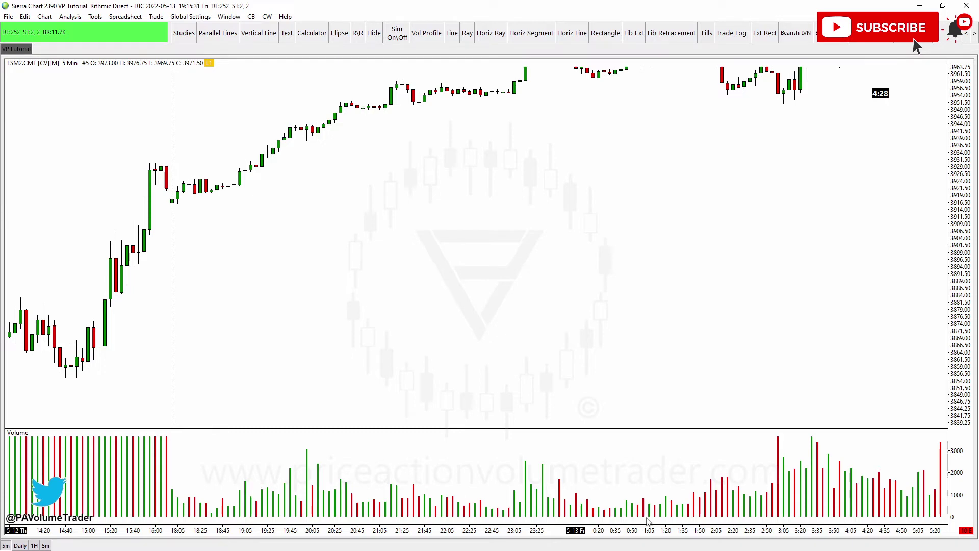
Step: Move through the overnight session toward the morning of 5-13 and readjust the volume scale to about 0 to 3000
left_click_drag(481, 208, 553, 202)
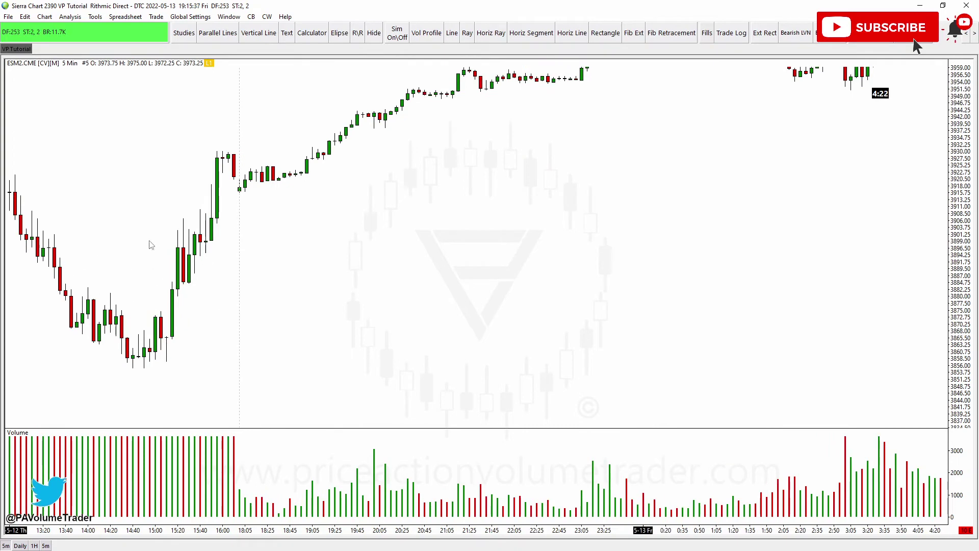
left_click_drag(459, 247, 151, 263)
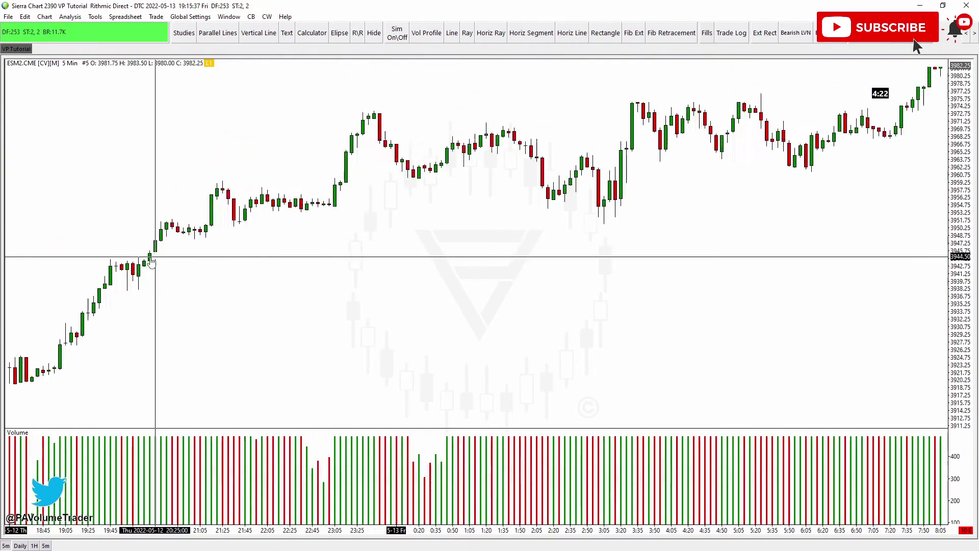
left_click_drag(152, 263, 140, 263)
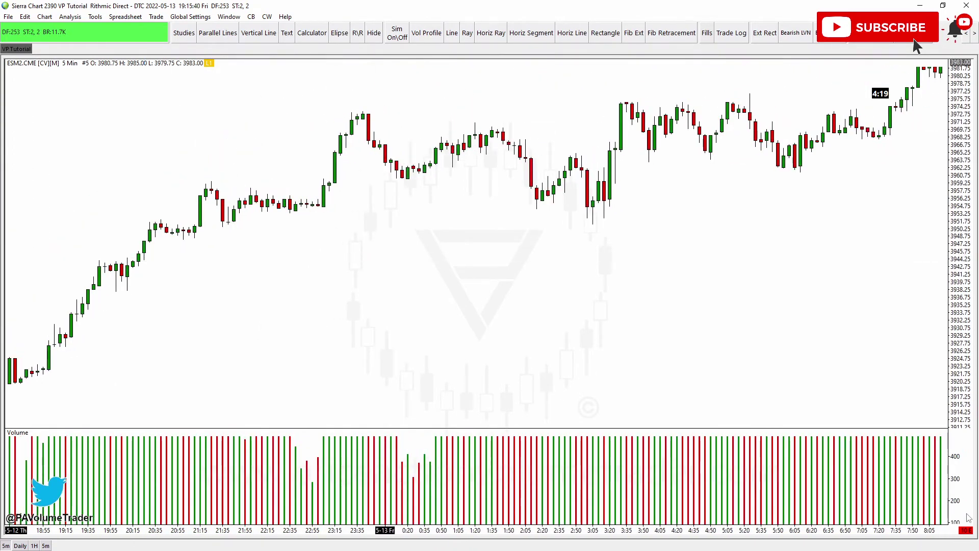
left_click_drag(960, 503, 959, 446)
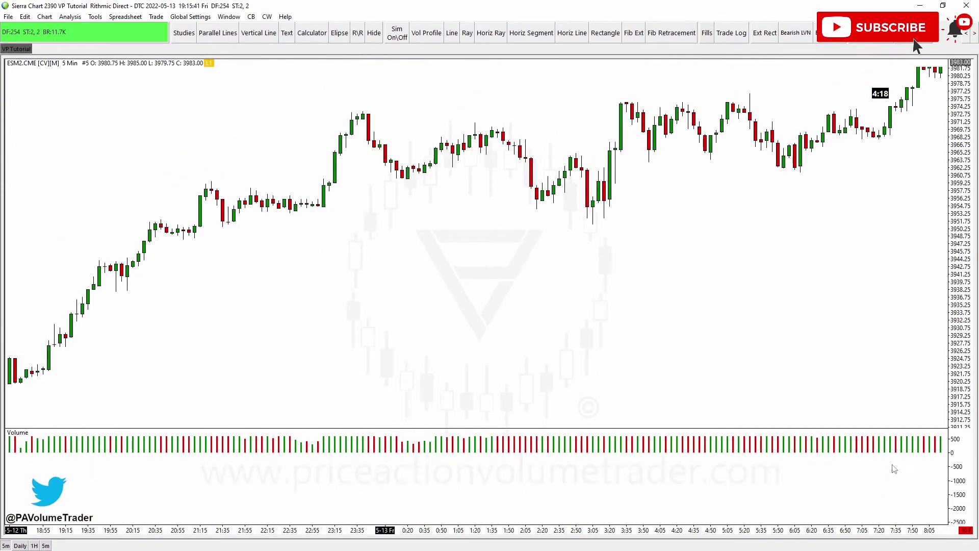
left_click_drag(893, 467, 896, 538)
left_click_drag(955, 483, 955, 456)
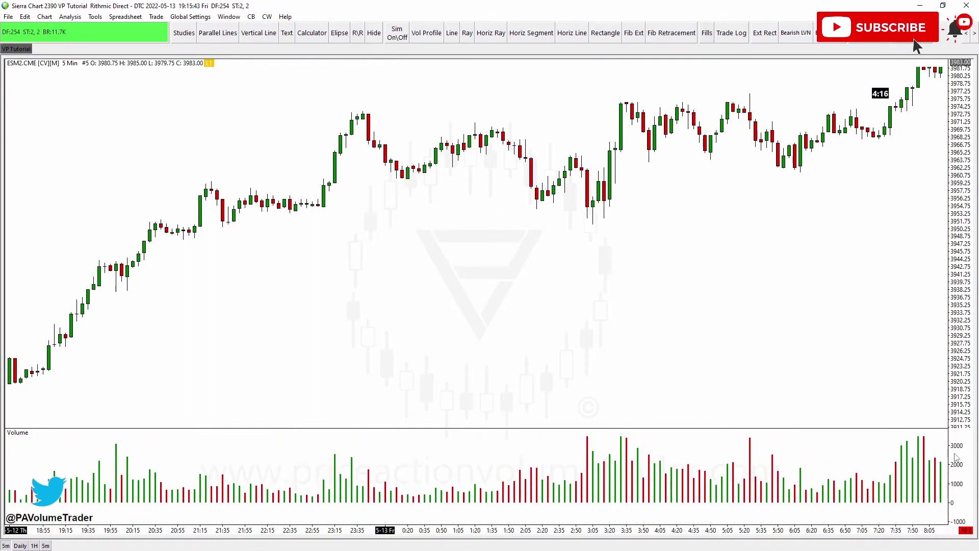
Step: Move through the 5-13 session to its latest bars, rescaling the volume region to fit the tall daytime bars
left_click_drag(896, 464, 895, 479)
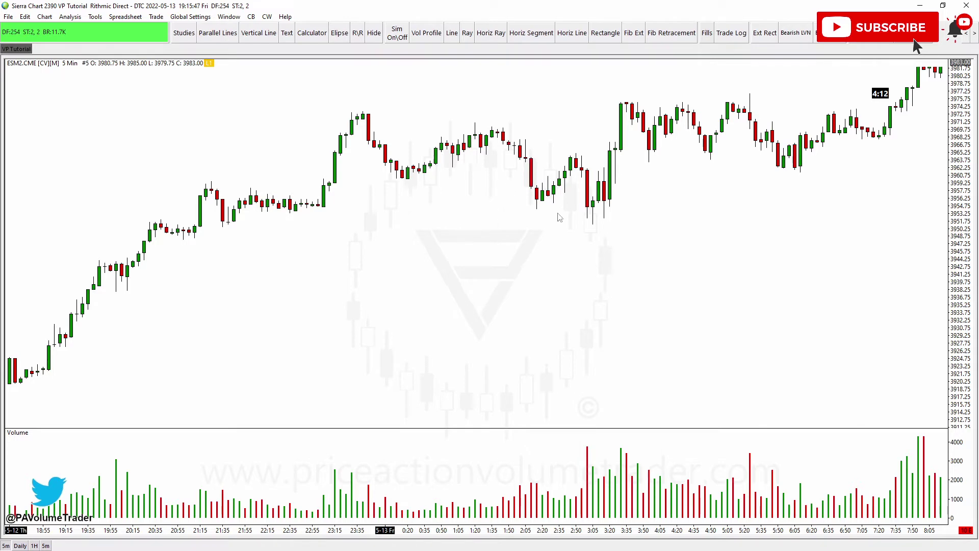
left_click_drag(756, 227, 535, 281)
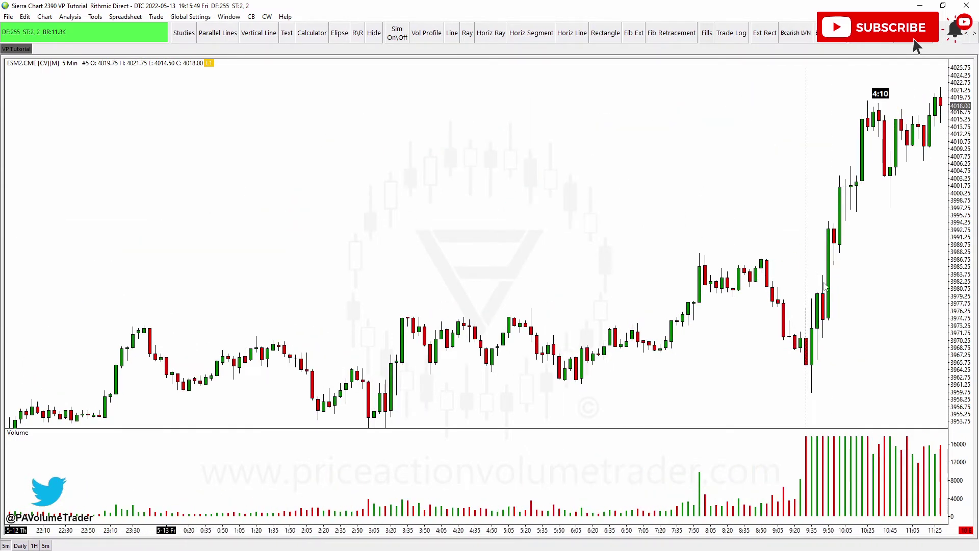
left_click_drag(823, 283, 315, 219)
left_click_drag(840, 343, 857, 439)
left_click_drag(970, 504, 964, 451)
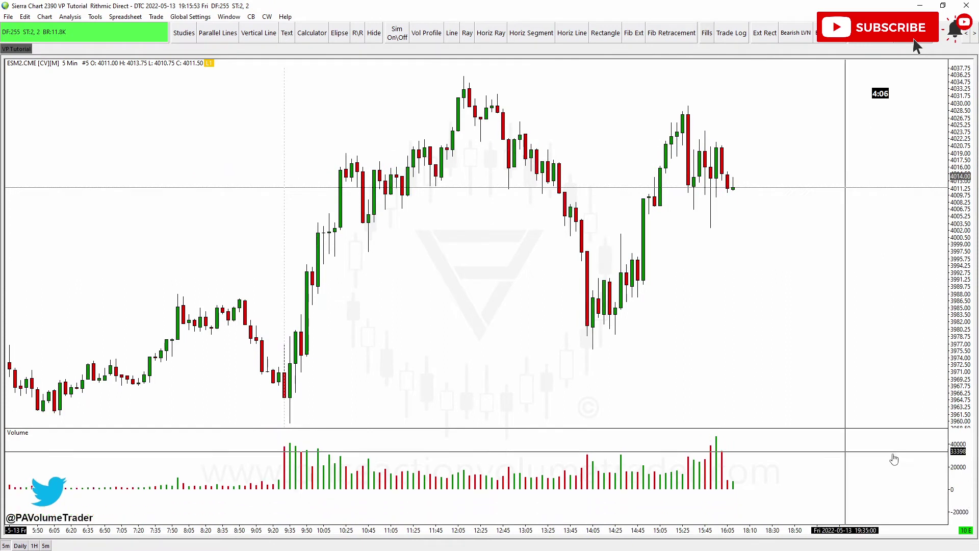
Step: Reset the vertical scale of the Volume region
left_click_drag(891, 453, 925, 479)
left_click(929, 477)
right_click(967, 474)
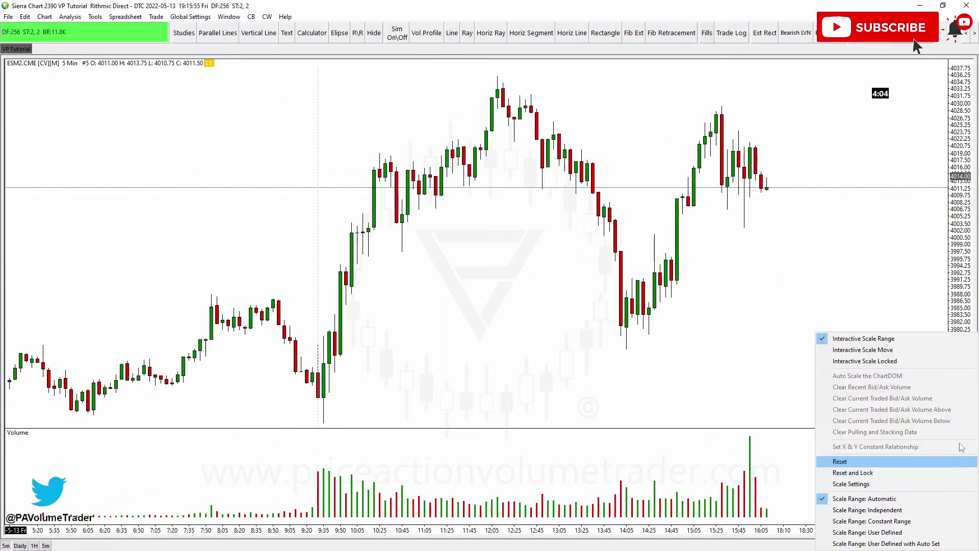
left_click(778, 359)
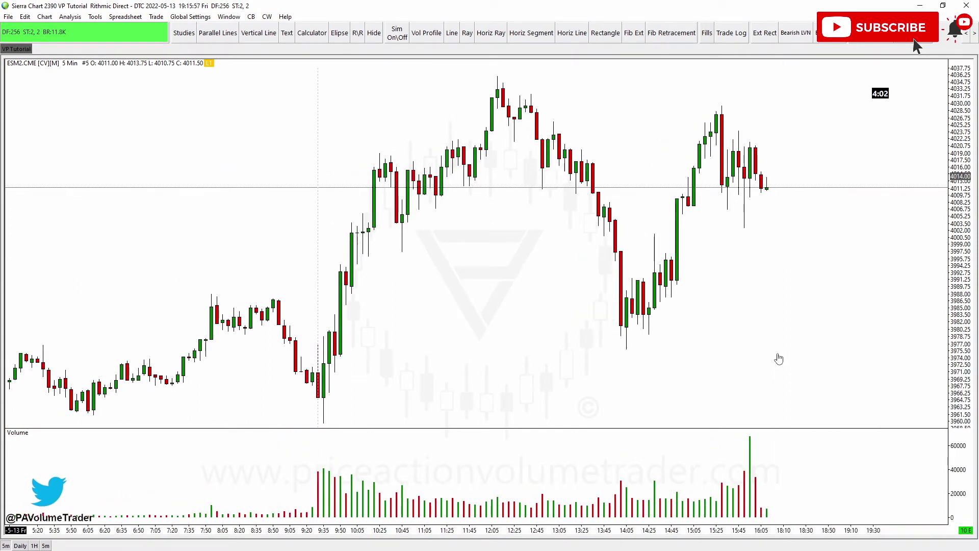
Step: Reposition the latest 5-13 bars and compress the price scale to span roughly 3947 to 4049
left_click_drag(794, 360, 834, 338)
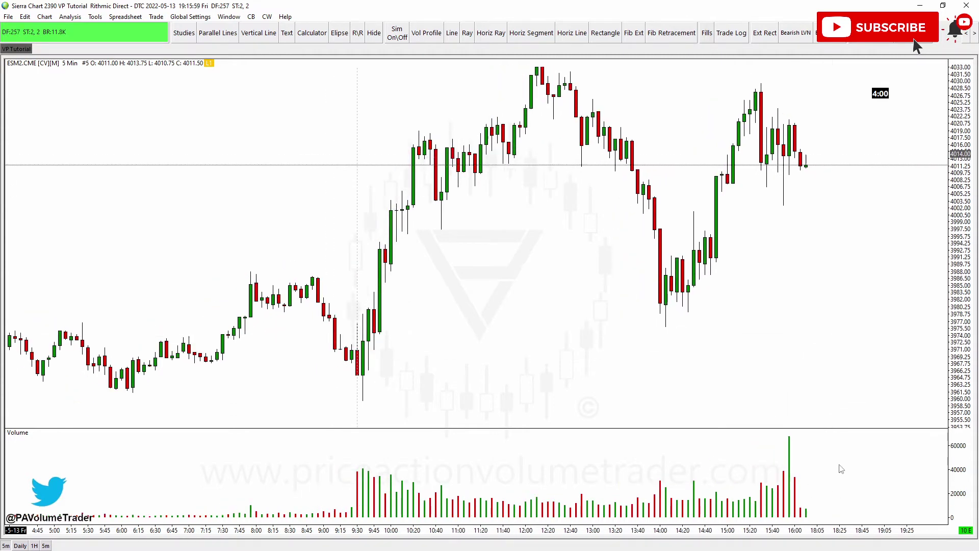
left_click_drag(867, 256, 806, 270)
left_click_drag(966, 284, 958, 260)
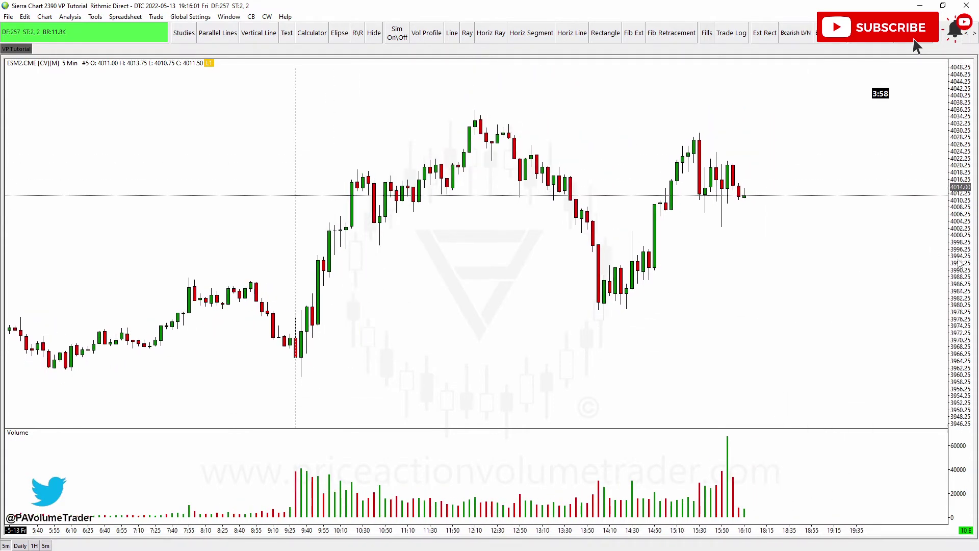
left_click_drag(874, 254, 836, 261)
Step: Add the Color Bar Based On Above/Below Study to the chart's studies and apply it
left_click(69, 16)
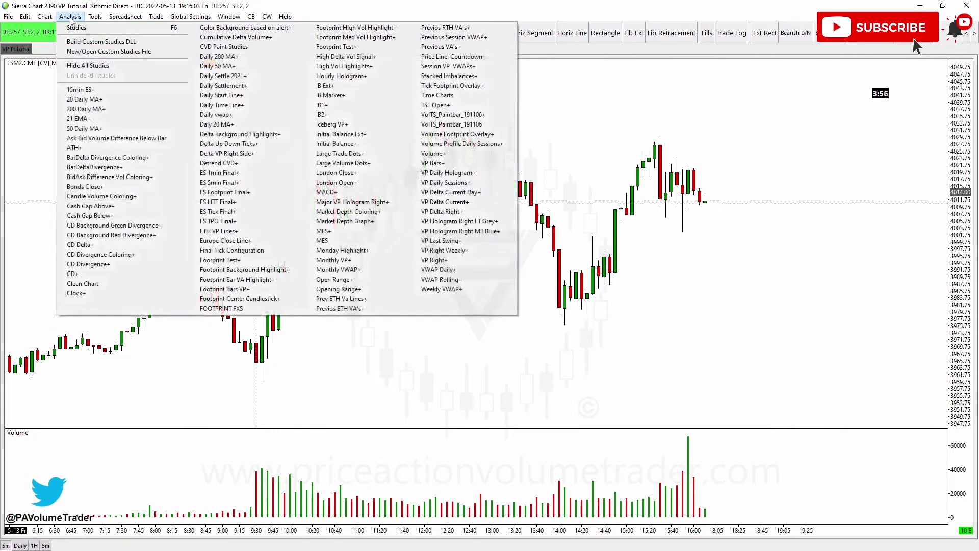
left_click(81, 28)
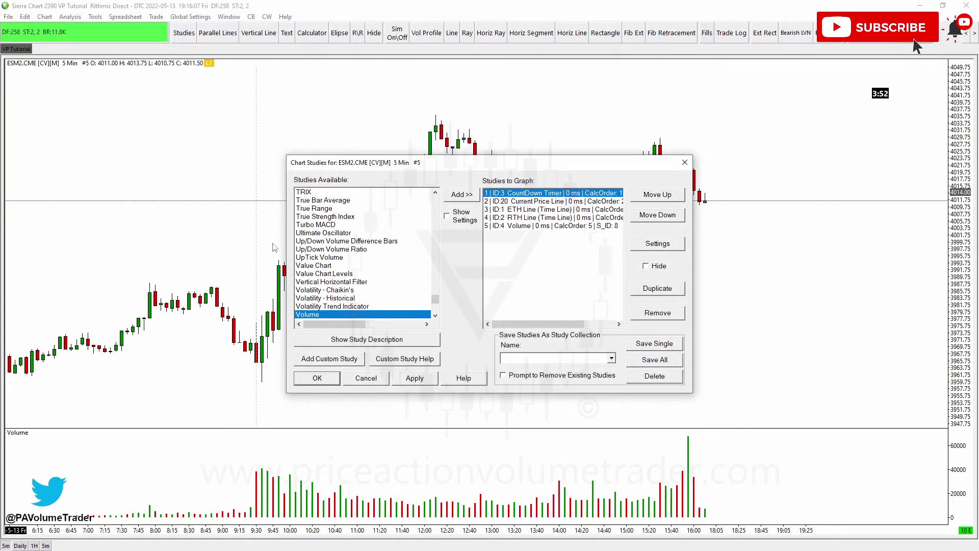
left_click_drag(433, 300, 436, 216)
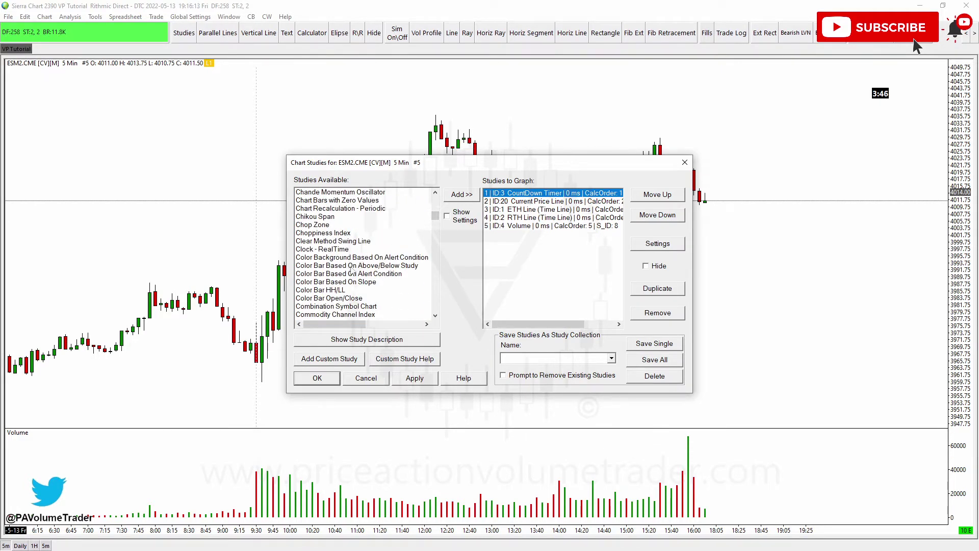
left_click(367, 266)
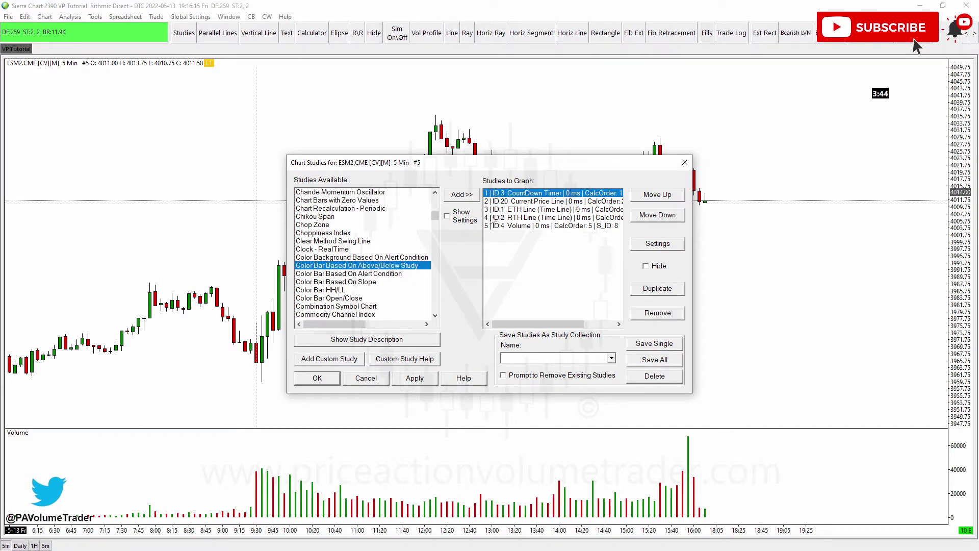
left_click(467, 196)
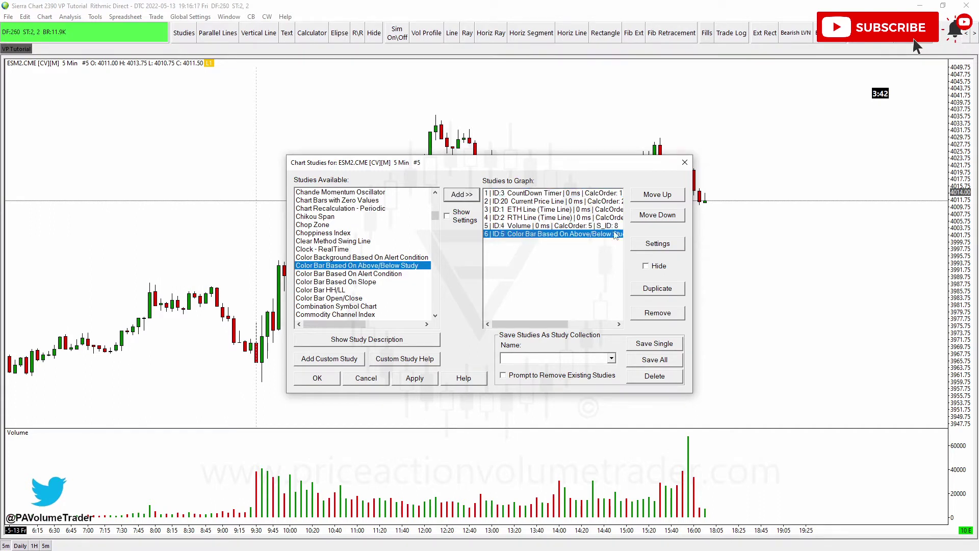
left_click(415, 378)
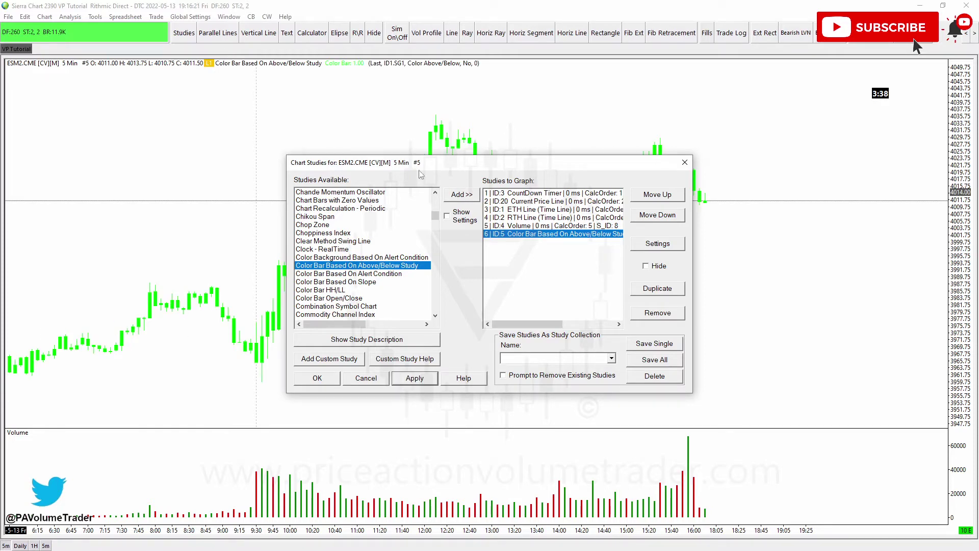
Step: Color the Color Bar subgraph blue and turn off its subgraph name and value, input values and always-show label displays
left_click(658, 245)
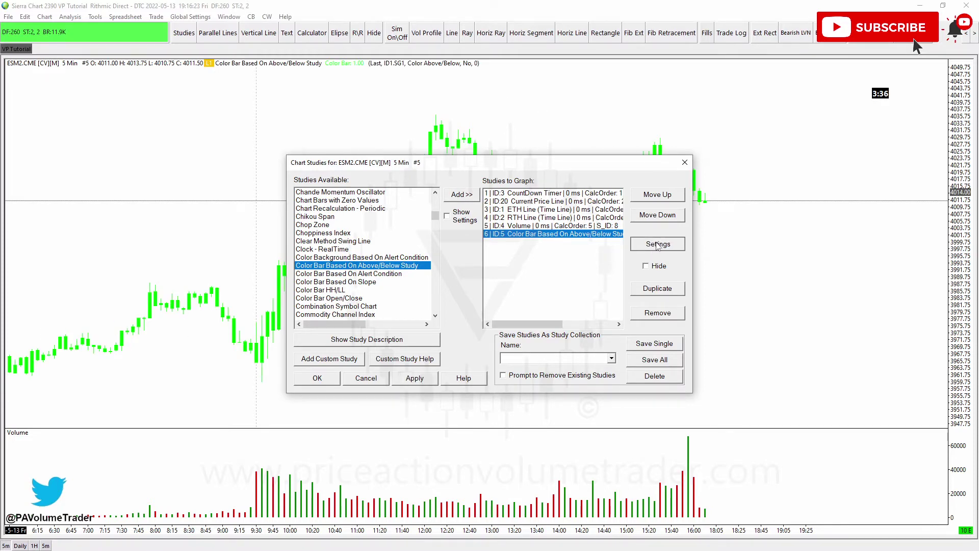
left_click_drag(359, 125, 516, 103)
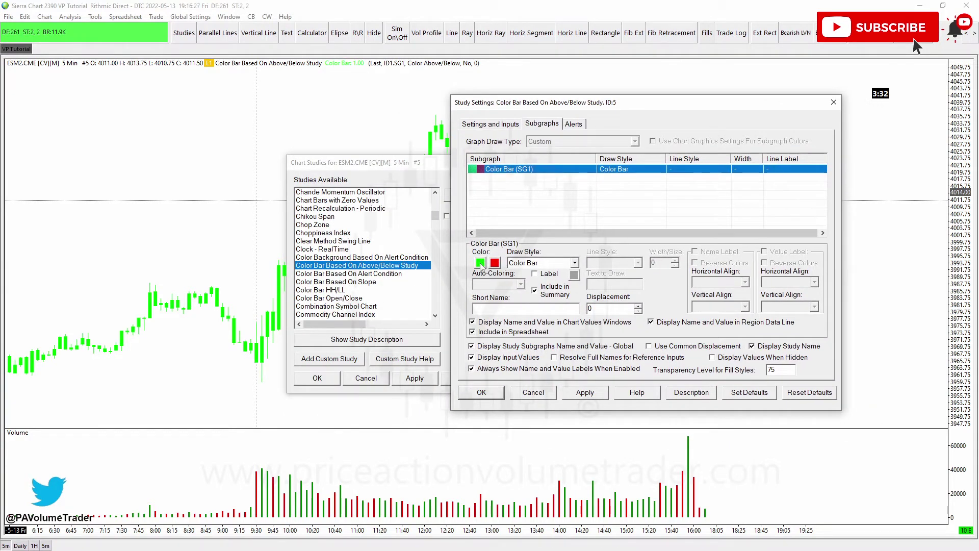
left_click(480, 264)
left_click(595, 236)
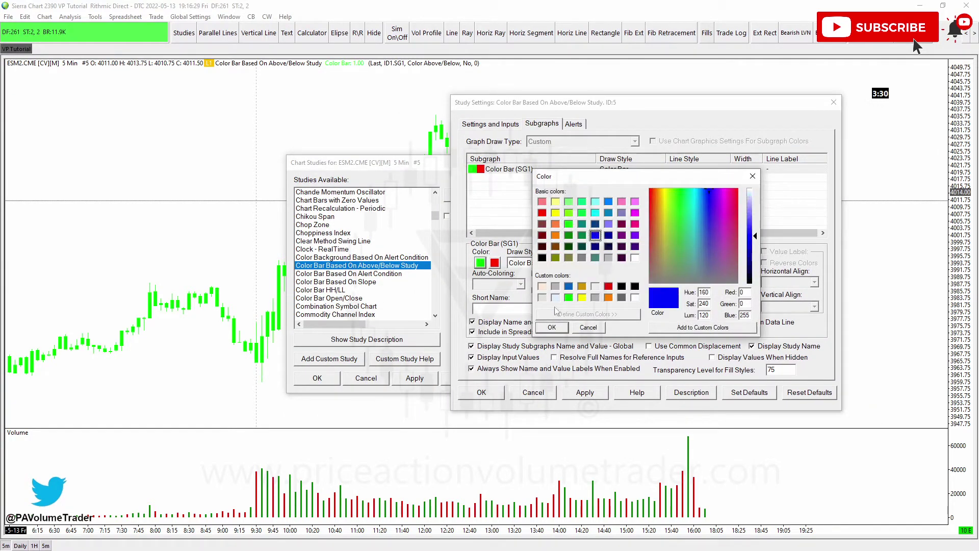
left_click(552, 327)
left_click(583, 395)
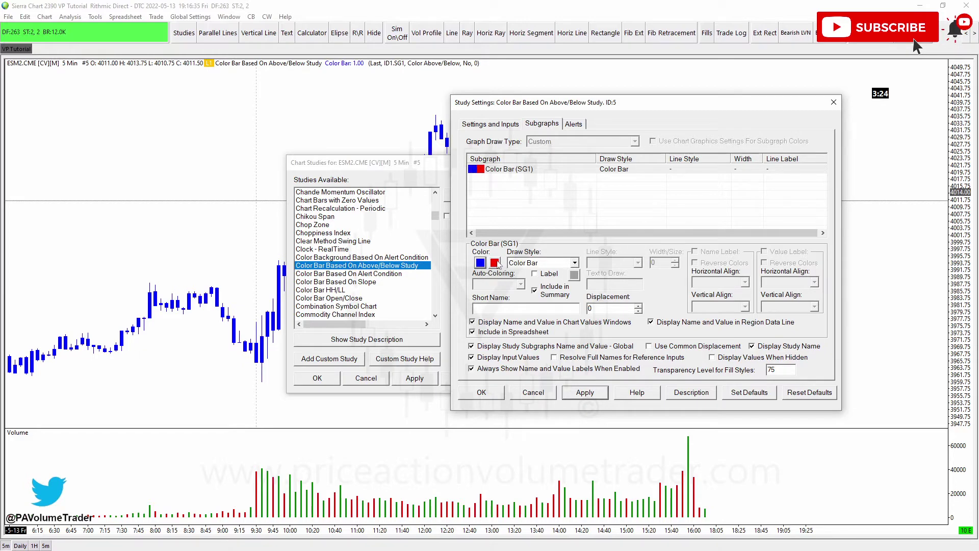
left_click(492, 347)
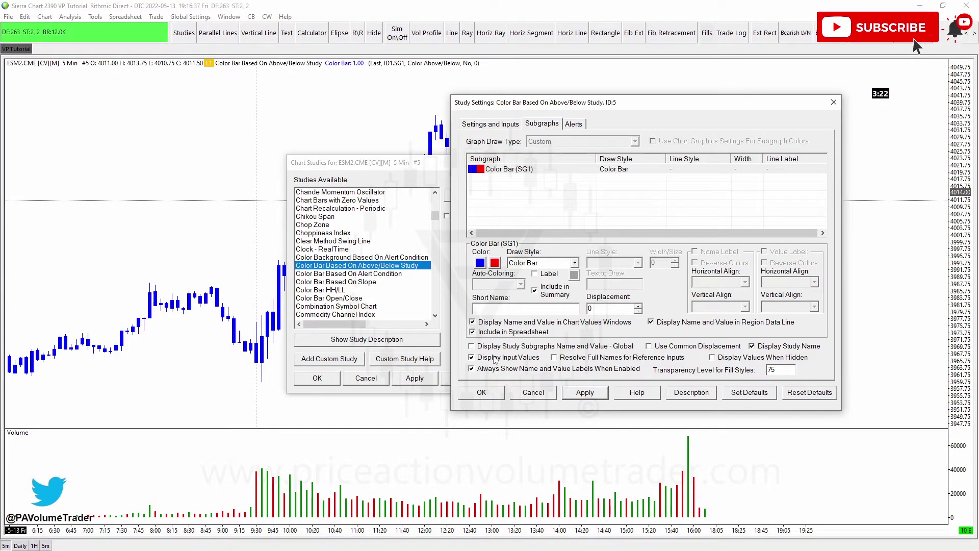
left_click(585, 392)
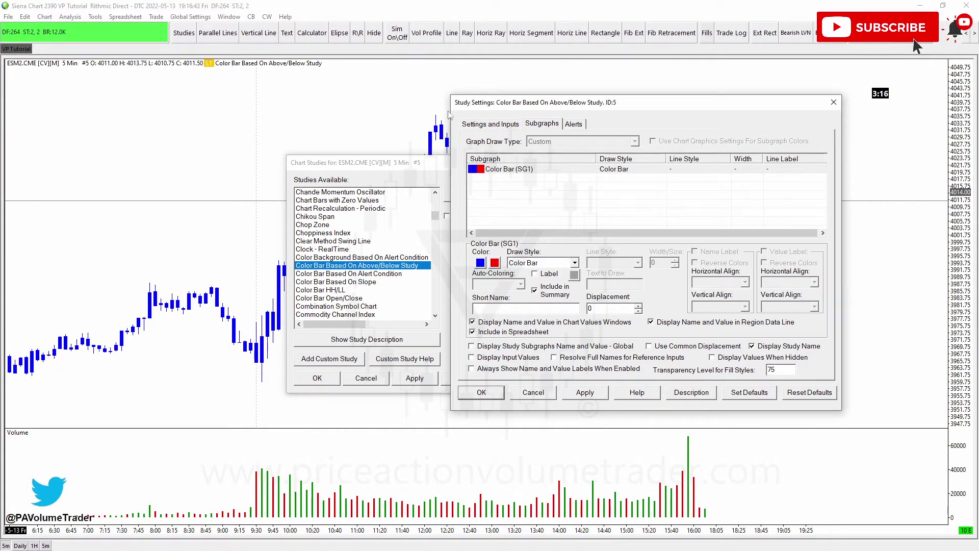
Step: Set the color bar study's Input Data to Volume and apply the change
left_click(493, 125)
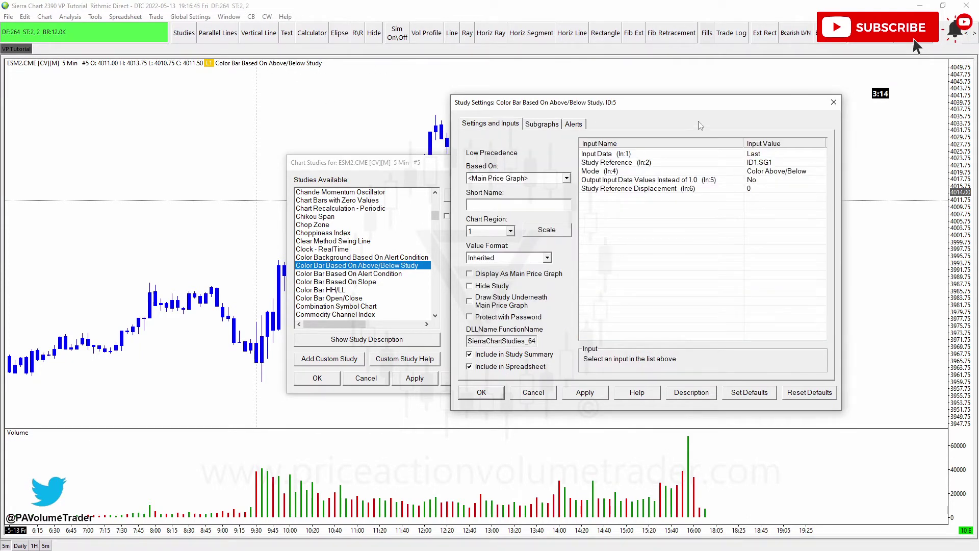
left_click_drag(699, 106, 647, 139)
left_click(707, 183)
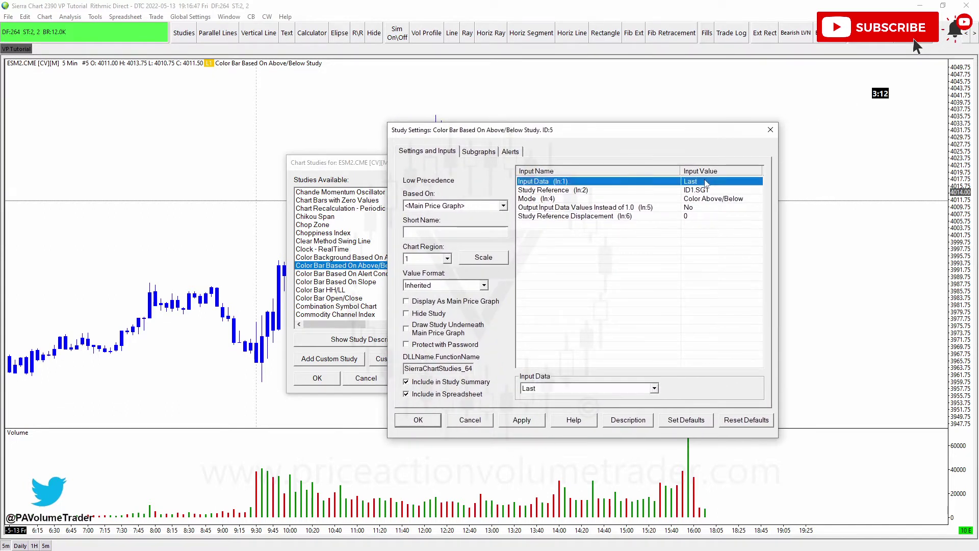
left_click(565, 392)
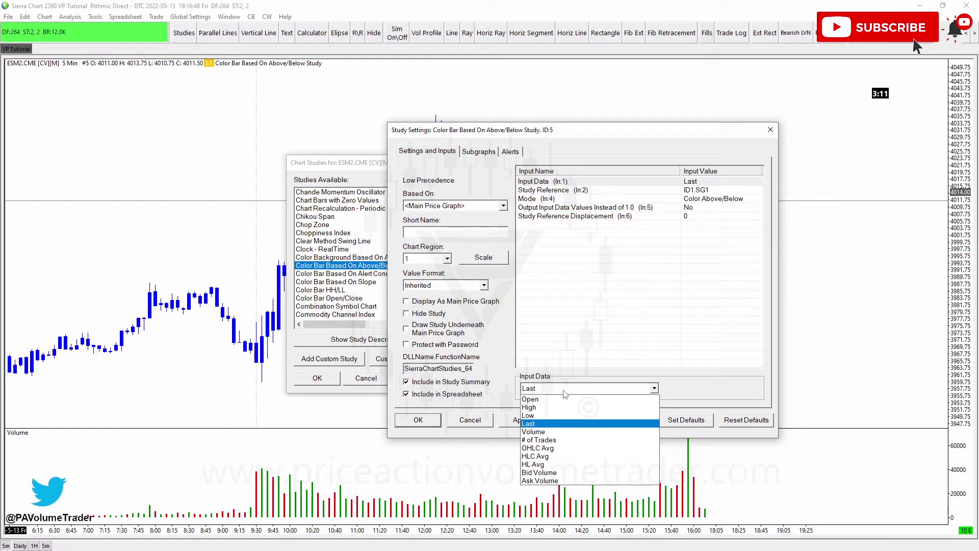
left_click(551, 432)
left_click(525, 421)
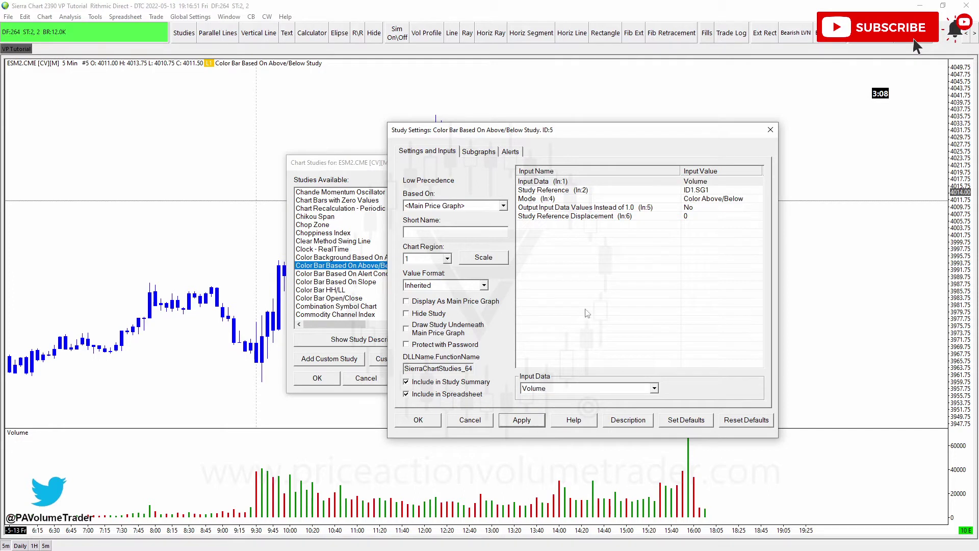
Step: Point the color bar study's Study Reference to Volume (ID:4) with the Volume (SG1) subgraph
left_click(587, 194)
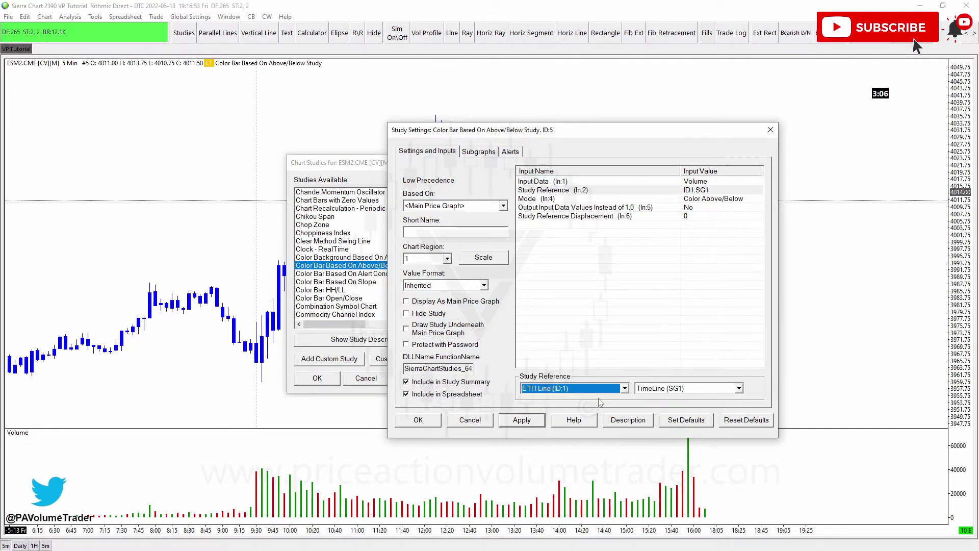
left_click(626, 389)
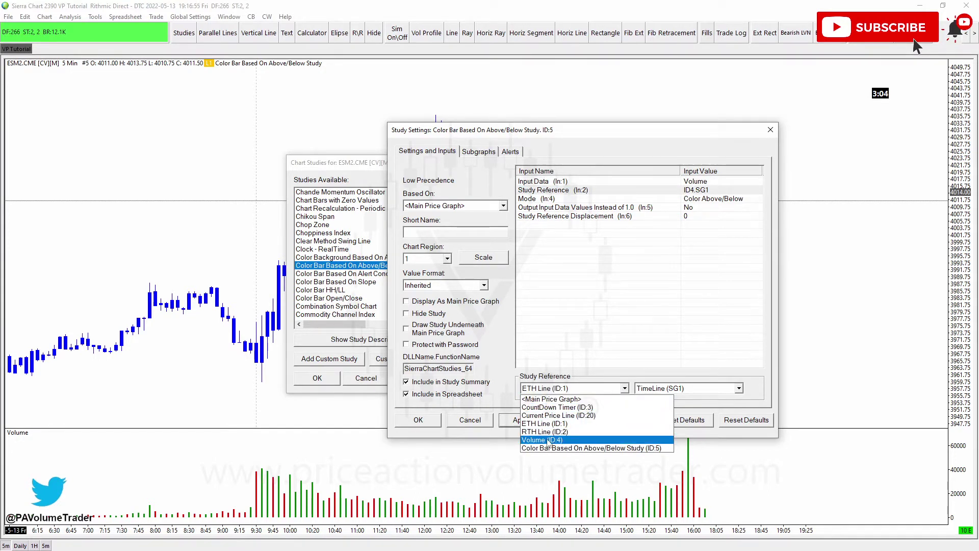
left_click(548, 440)
left_click(671, 389)
left_click(663, 399)
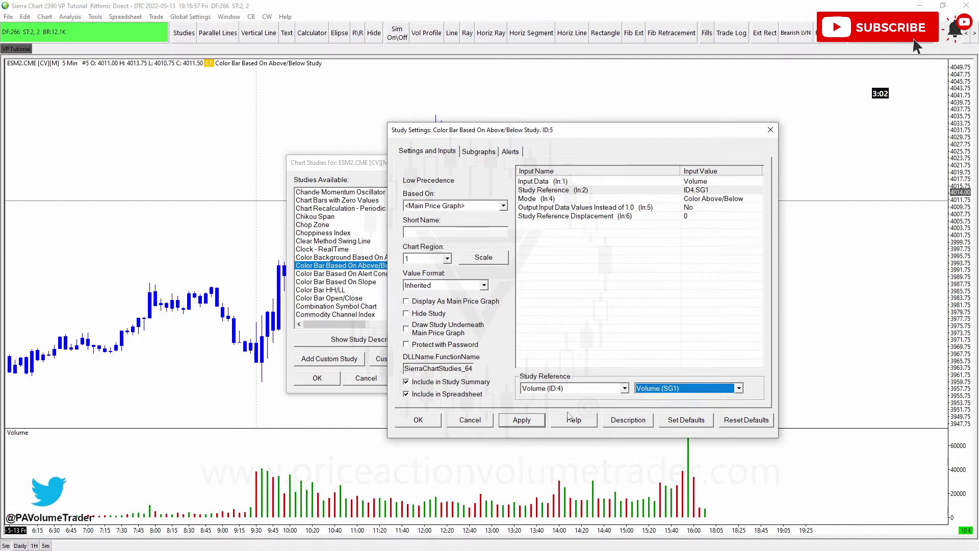
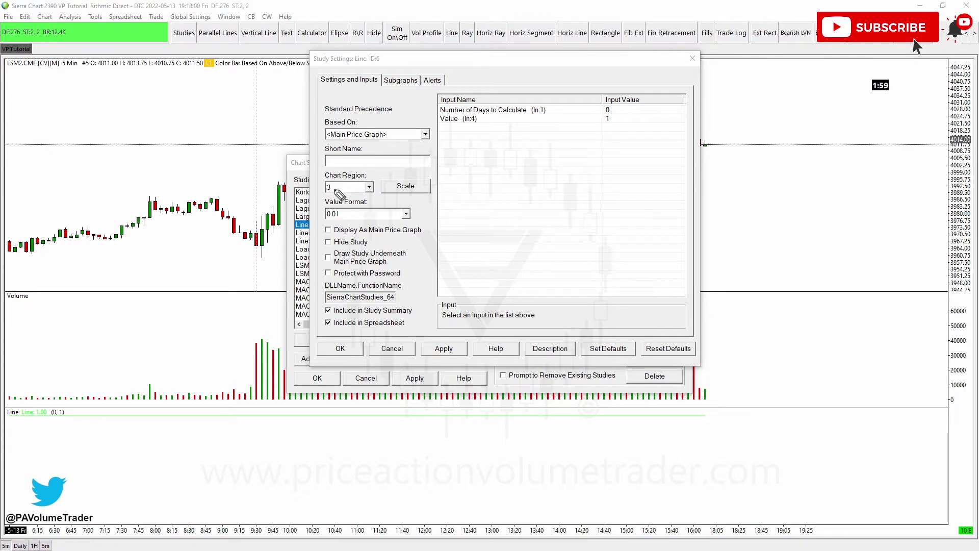
mouse_move(347, 191)
left_mouse_down()
mouse_move(380, 176)
mouse_move(326, 173)
left_mouse_up()
left_click_drag(127, 151, 122, 204)
mouse_move(110, 320)
left_mouse_down()
mouse_move(142, 352)
mouse_move(123, 367)
left_mouse_up()
mouse_move(97, 433)
left_mouse_down()
mouse_move(135, 461)
mouse_move(112, 480)
left_mouse_up()
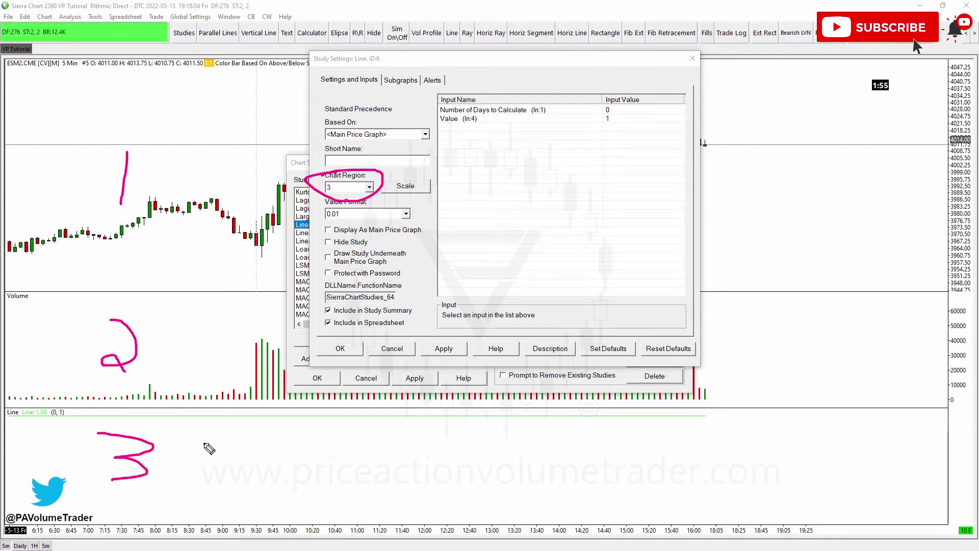
mouse_move(195, 443)
left_mouse_down()
mouse_move(244, 326)
mouse_move(228, 355)
mouse_move(260, 340)
left_mouse_up()
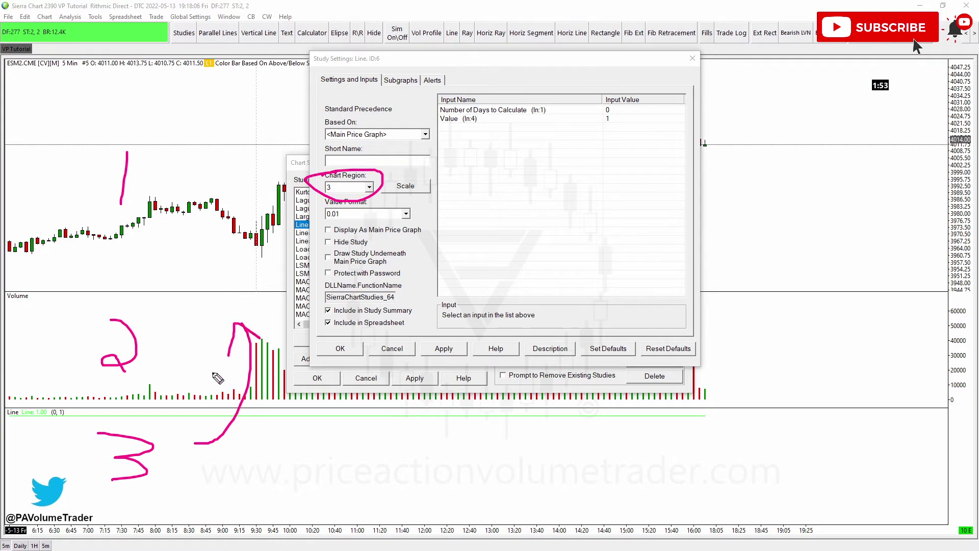
mouse_move(168, 374)
left_mouse_down()
mouse_move(311, 374)
mouse_move(255, 357)
mouse_move(252, 370)
left_mouse_up()
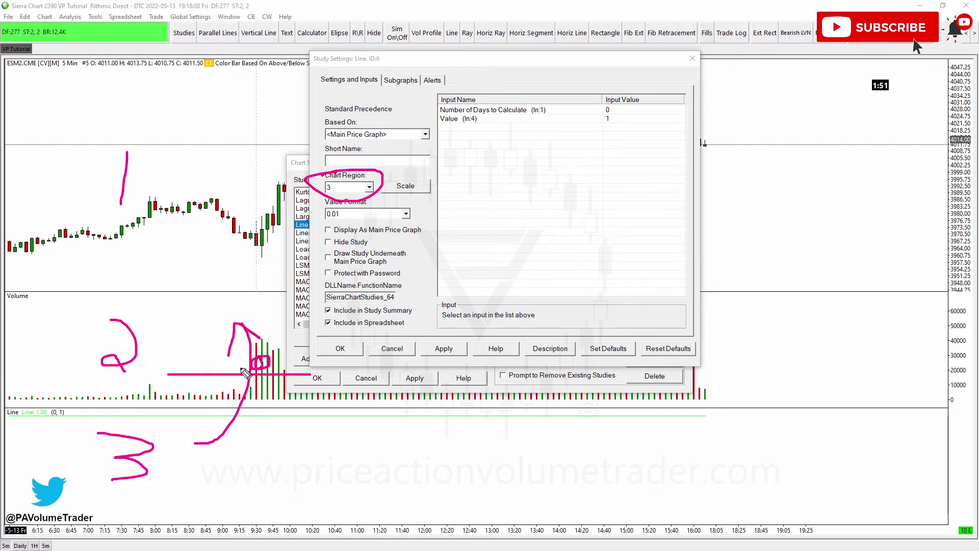
left_click(394, 350)
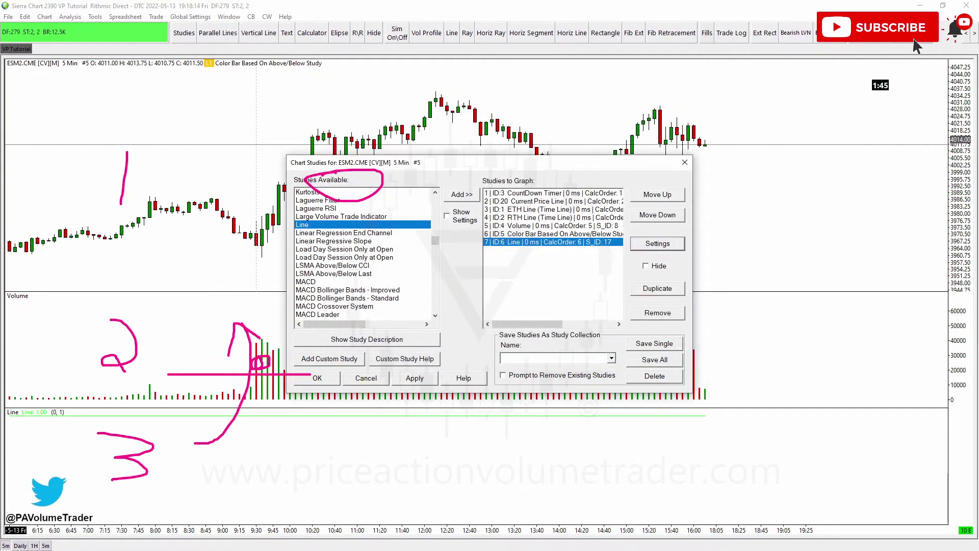
key("ctrl+shift+7")
Step: Place the Line study in chart region 2 and apply the change
left_click(657, 243)
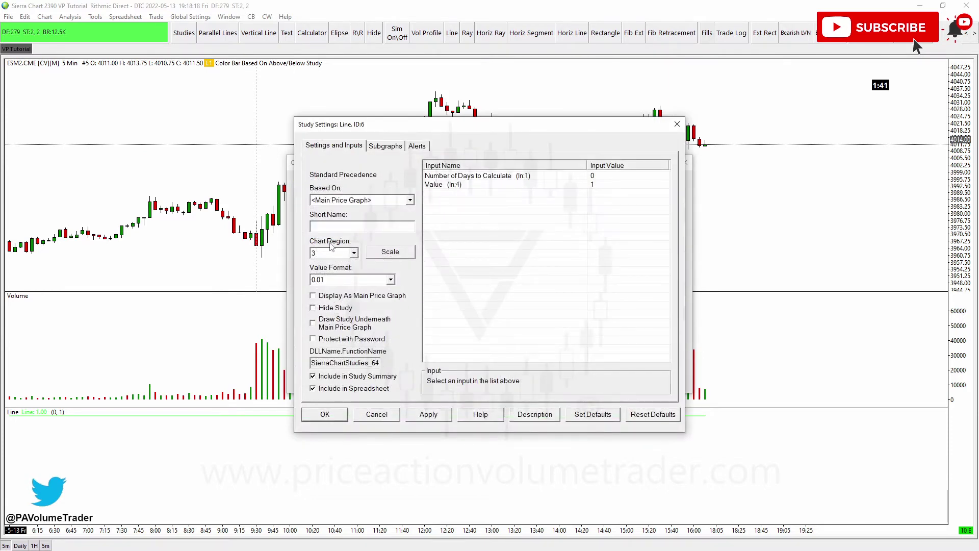
left_click(354, 253)
left_click(332, 269)
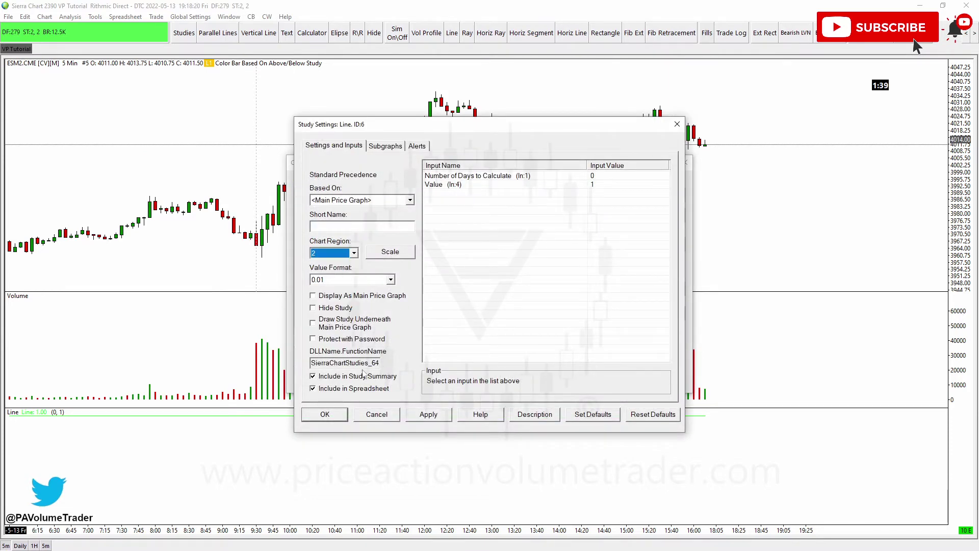
left_click(428, 415)
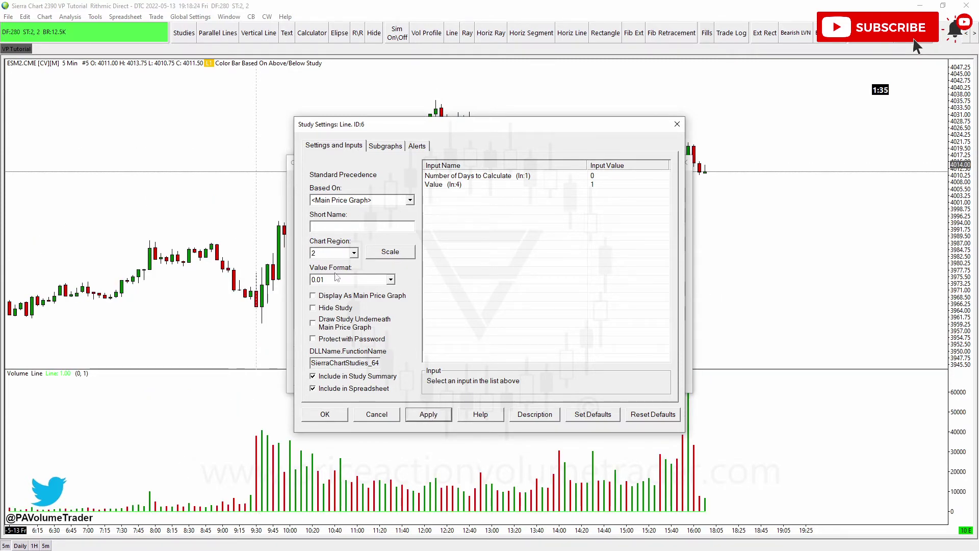
Step: Color the Line study's subgraph dark gray (RGB 102, 100, 100) and apply the change
left_click(385, 146)
left_click(331, 284)
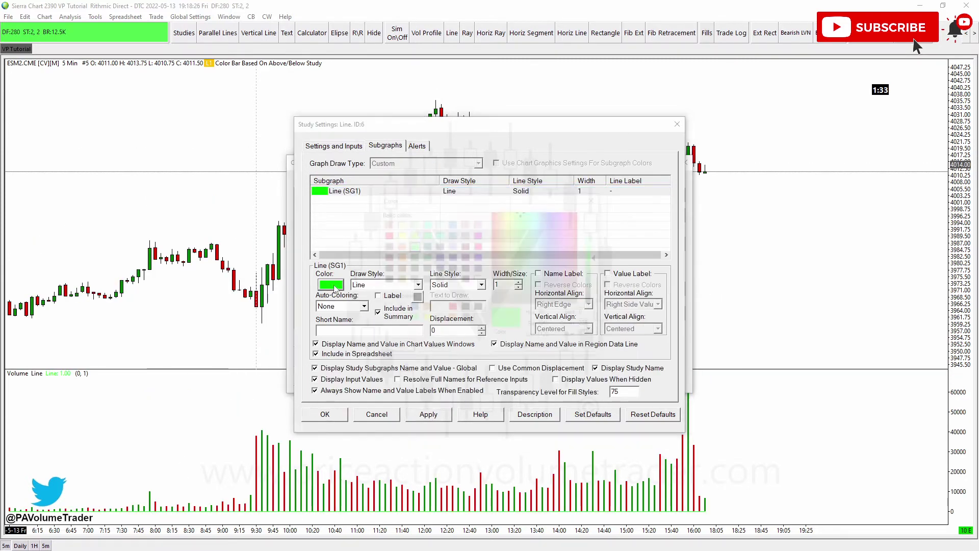
left_click(465, 319)
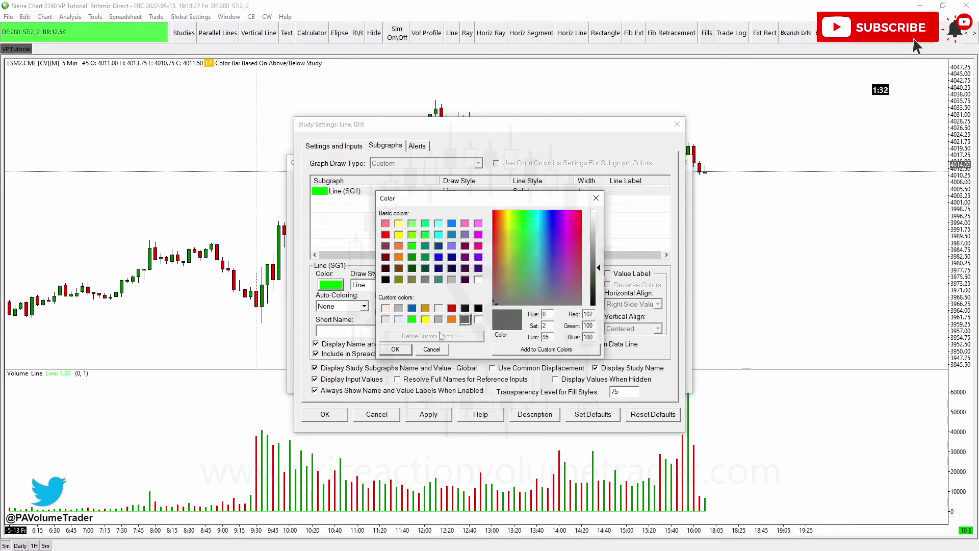
left_click(397, 349)
left_click(436, 417)
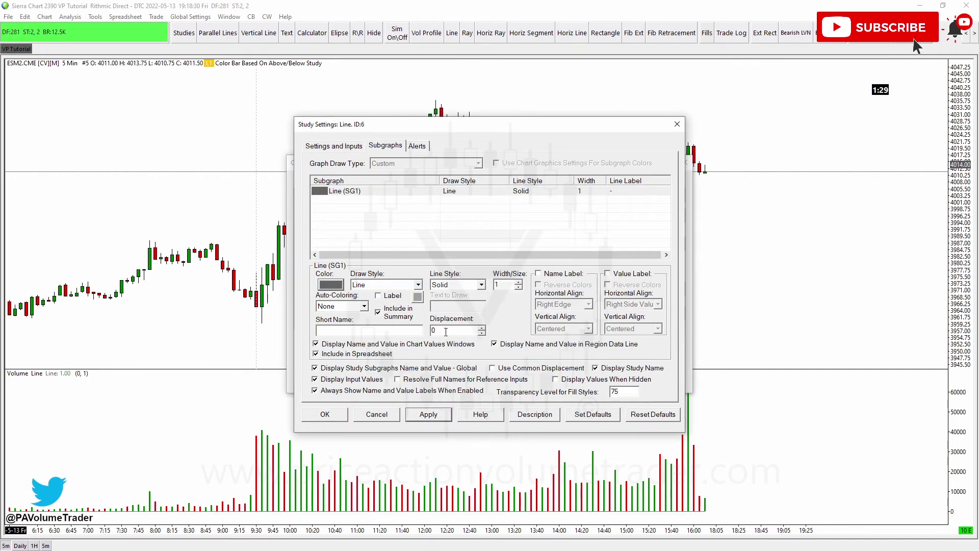
Step: Give the Line study the short name Vol Line, apply it and close the study's settings
left_click(333, 147)
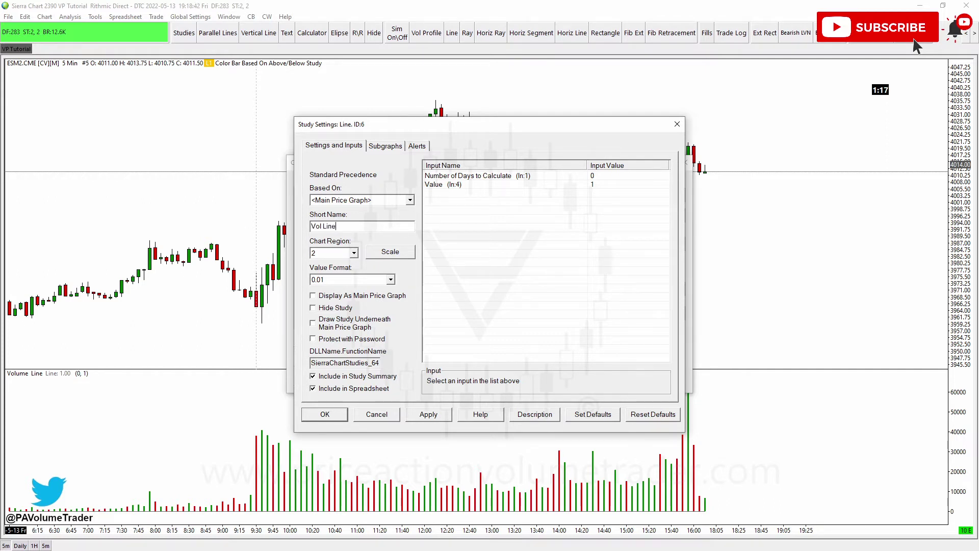
left_click(428, 414)
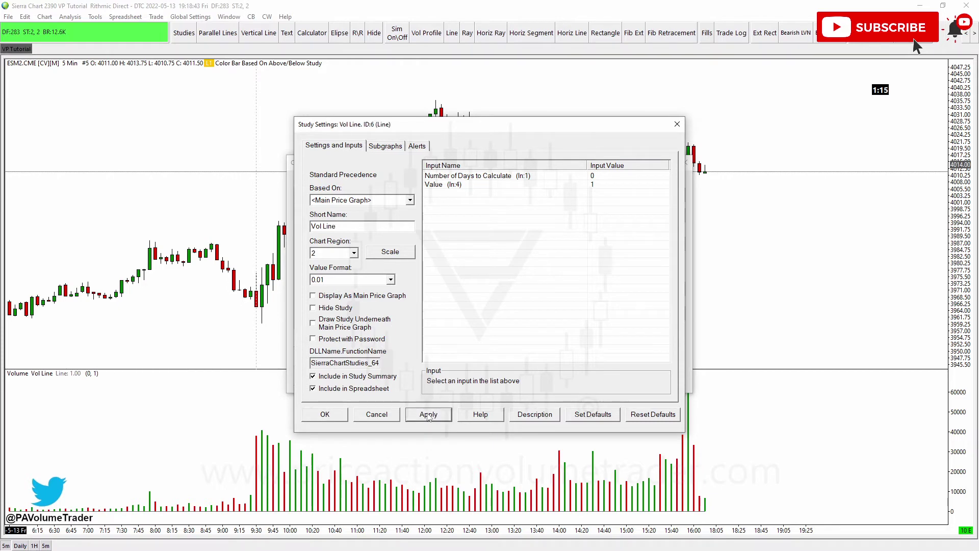
left_click(325, 414)
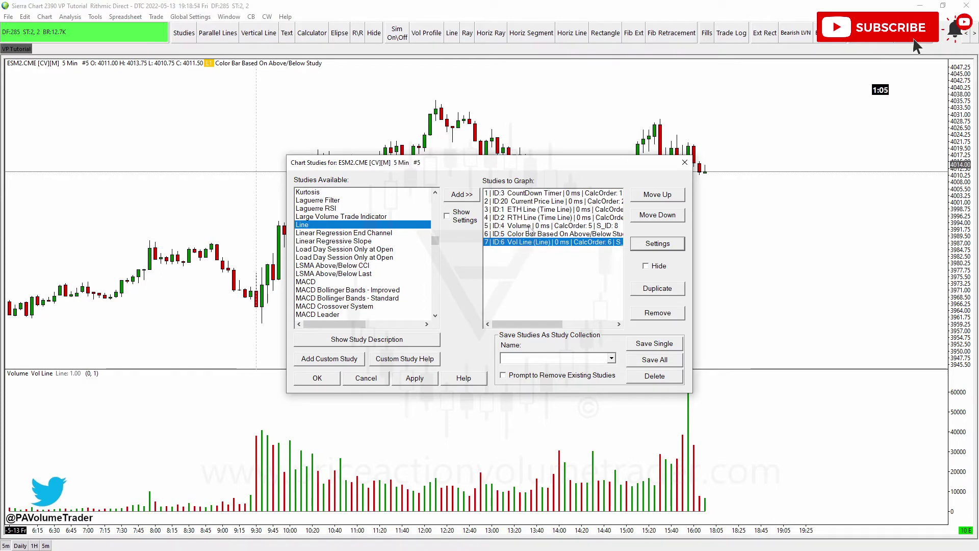
Step: Set the Vol Line study's Value input to 20000, apply it and return to the chart
left_click(664, 243)
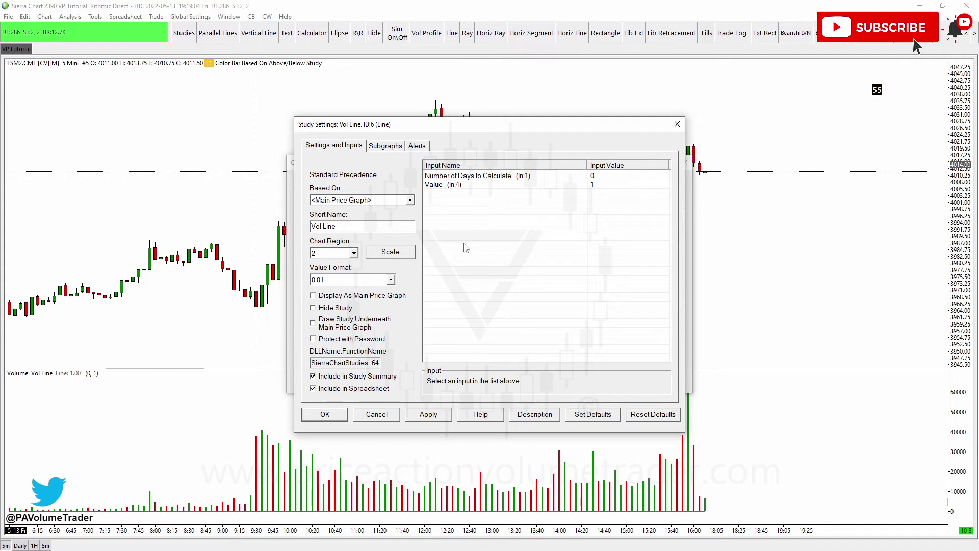
left_click(494, 186)
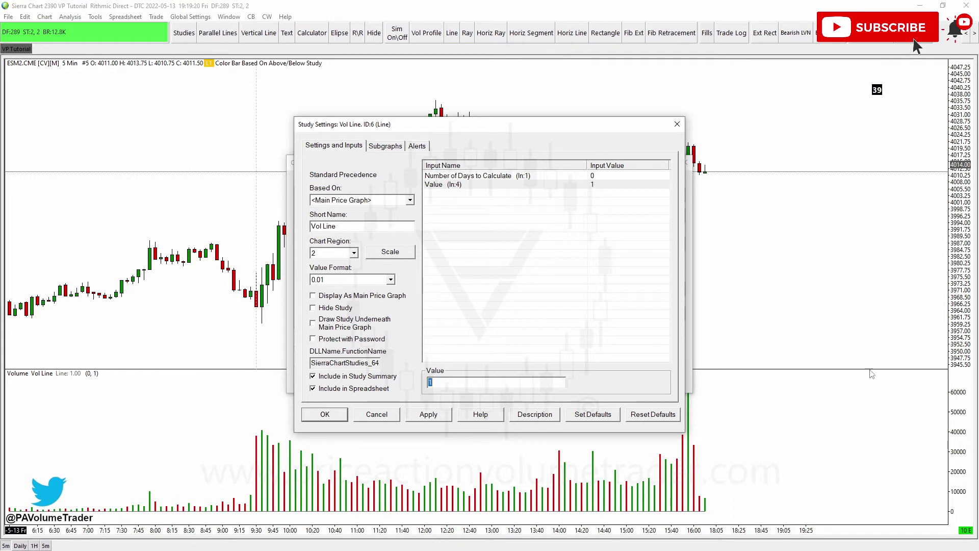
type("20000")
left_click(439, 417)
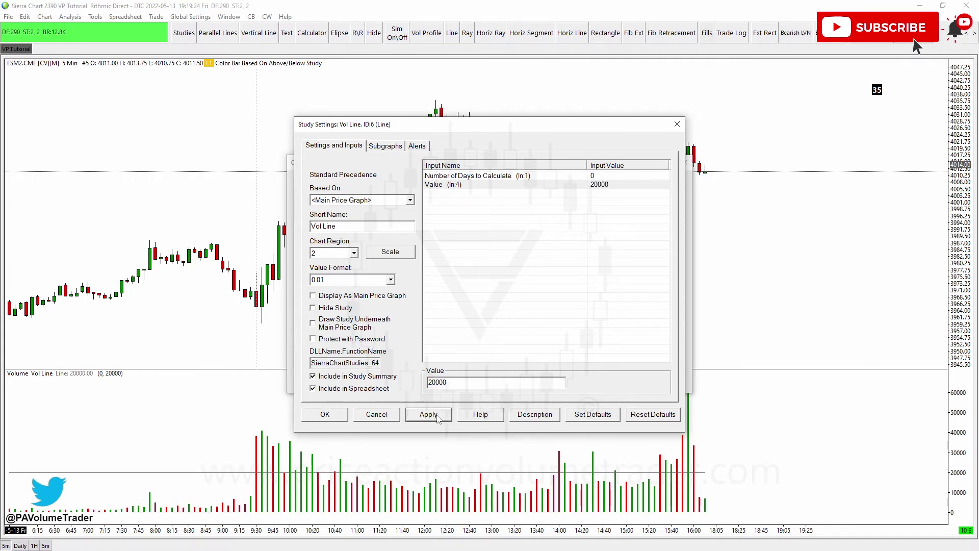
left_click(336, 416)
left_click(326, 377)
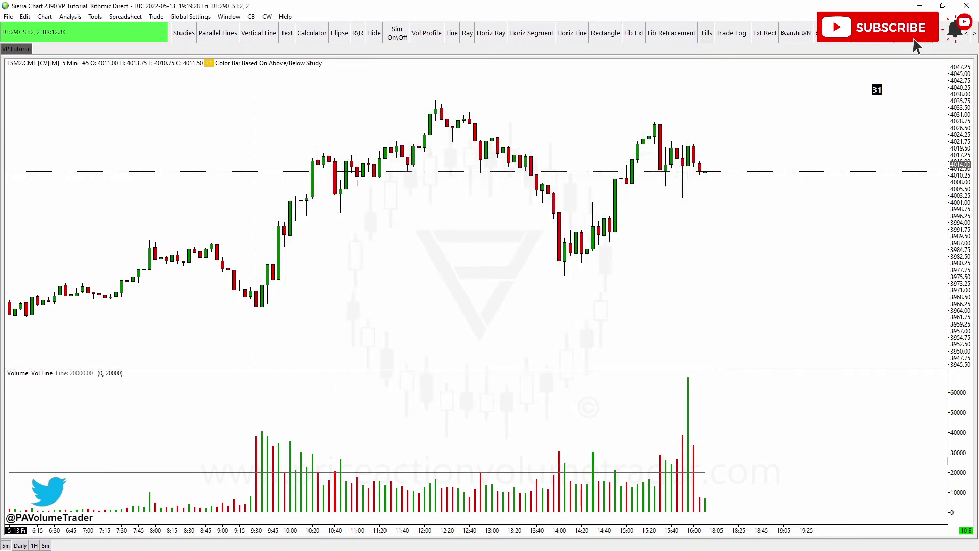
mouse_move(108, 463)
left_mouse_down()
mouse_move(149, 478)
mouse_move(111, 461)
left_mouse_up()
mouse_move(701, 471)
left_mouse_down()
mouse_move(953, 465)
mouse_move(972, 476)
mouse_move(938, 475)
mouse_move(952, 465)
left_mouse_up()
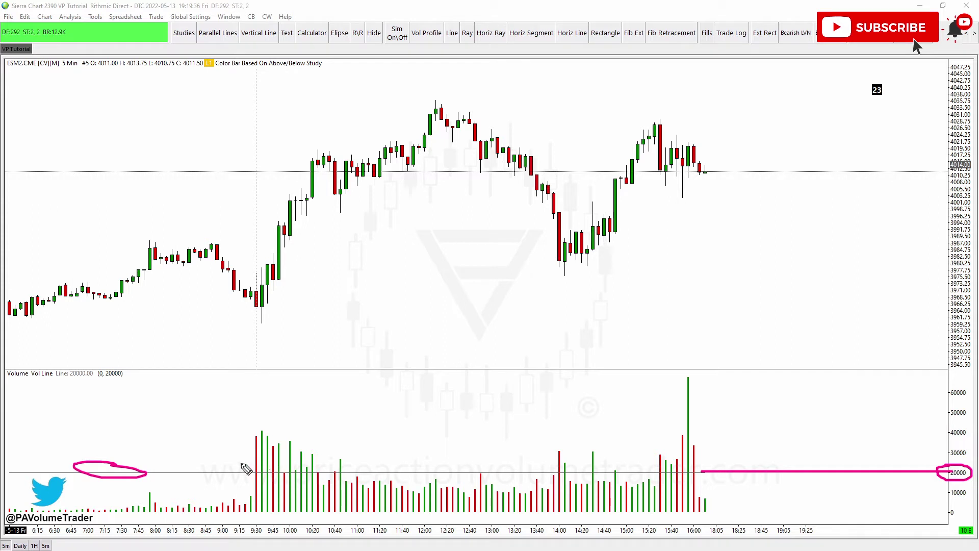
mouse_move(241, 467)
left_mouse_down()
mouse_move(309, 453)
mouse_move(431, 491)
left_mouse_up()
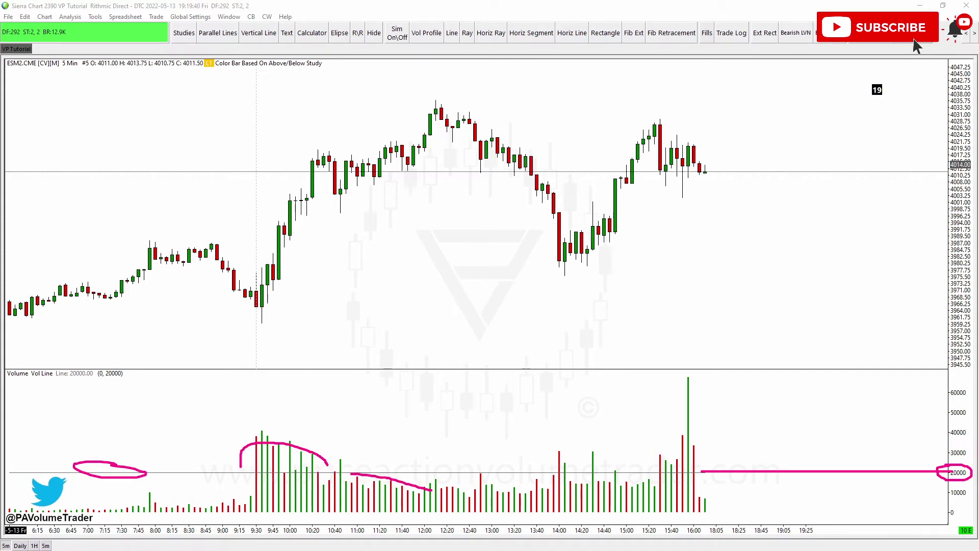
key("Escape")
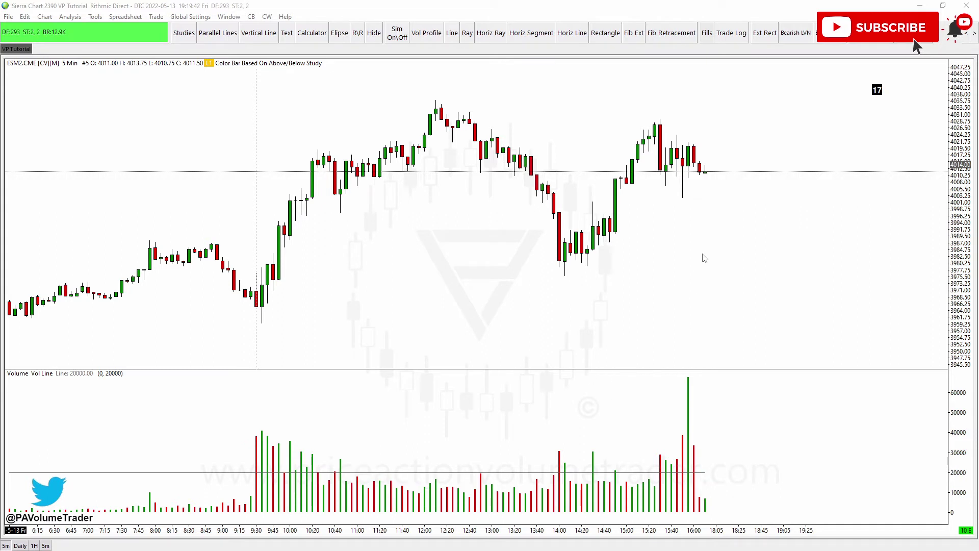
Step: Point the color bar study's Study Reference to Vol Line (ID:6) with the Line (SG1) subgraph, apply it and return to the chart
right_click(815, 215)
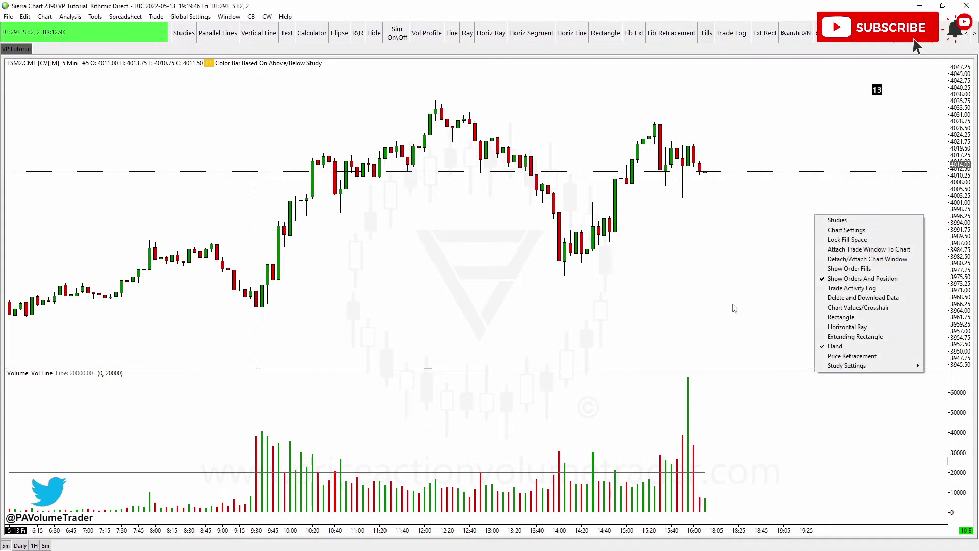
left_click(836, 219)
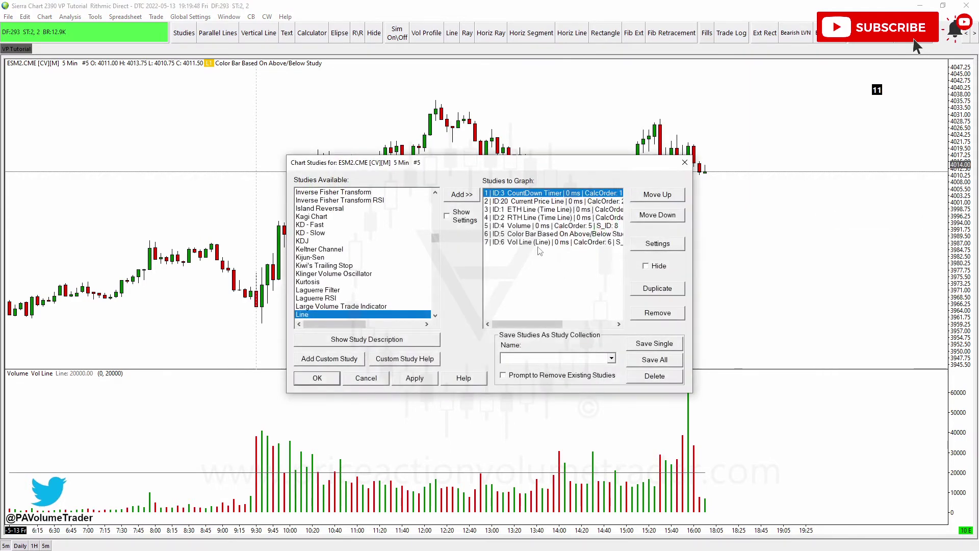
left_click(516, 235)
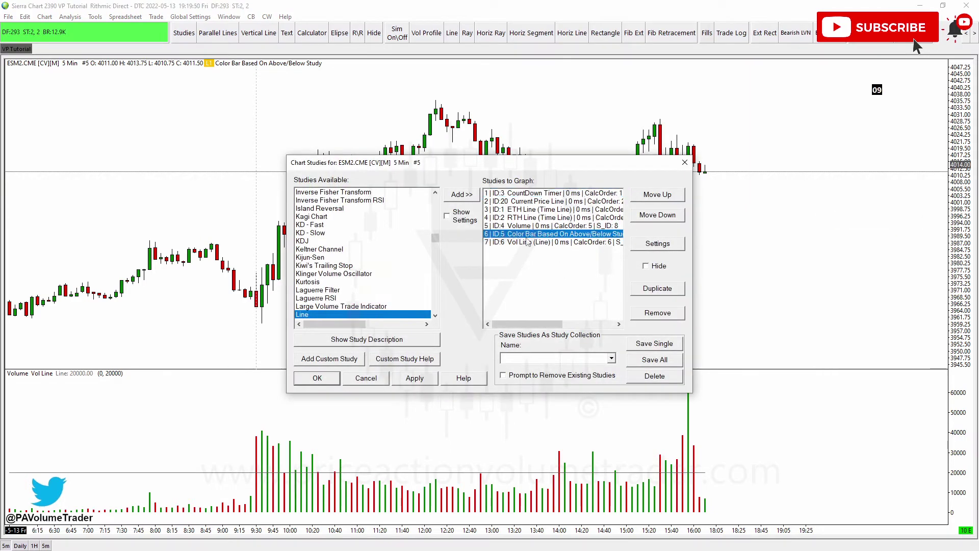
left_click(657, 244)
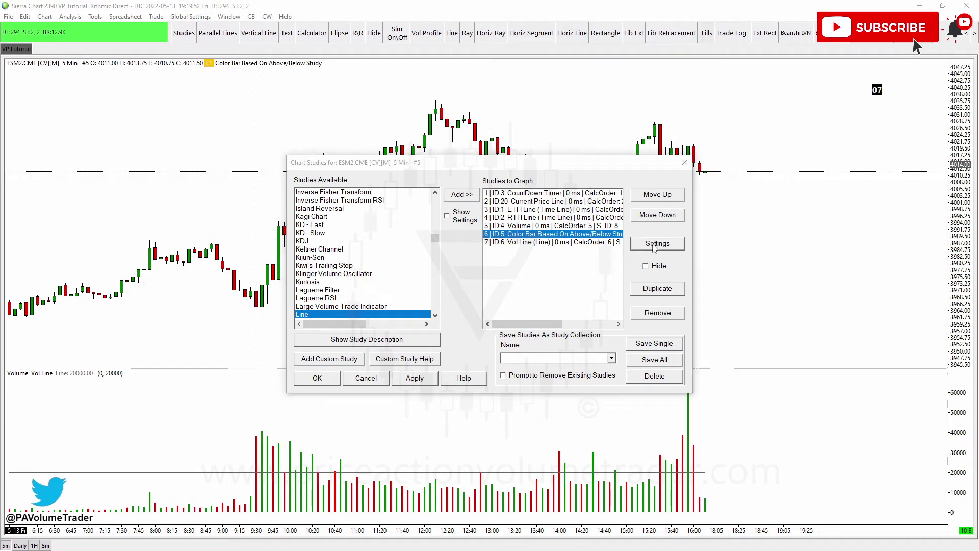
left_click(610, 186)
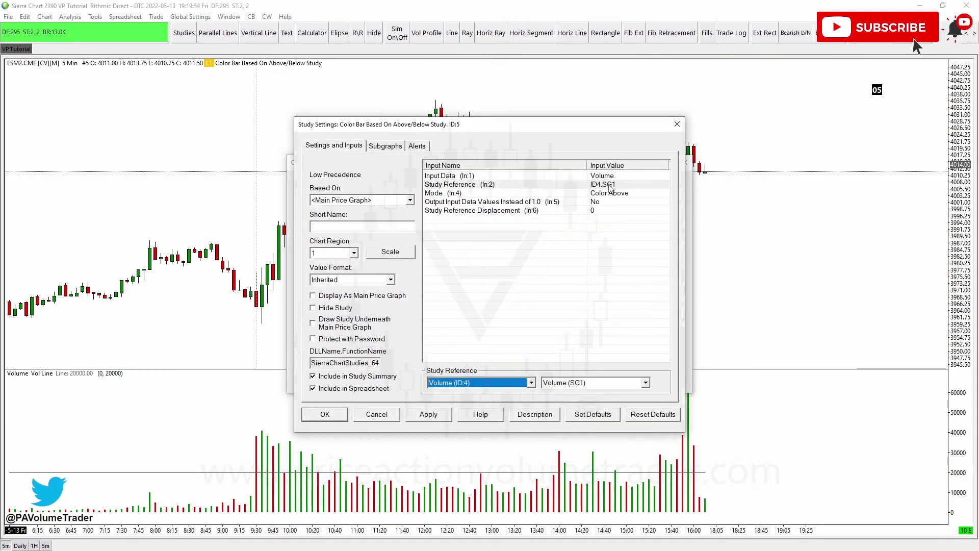
left_click(526, 385)
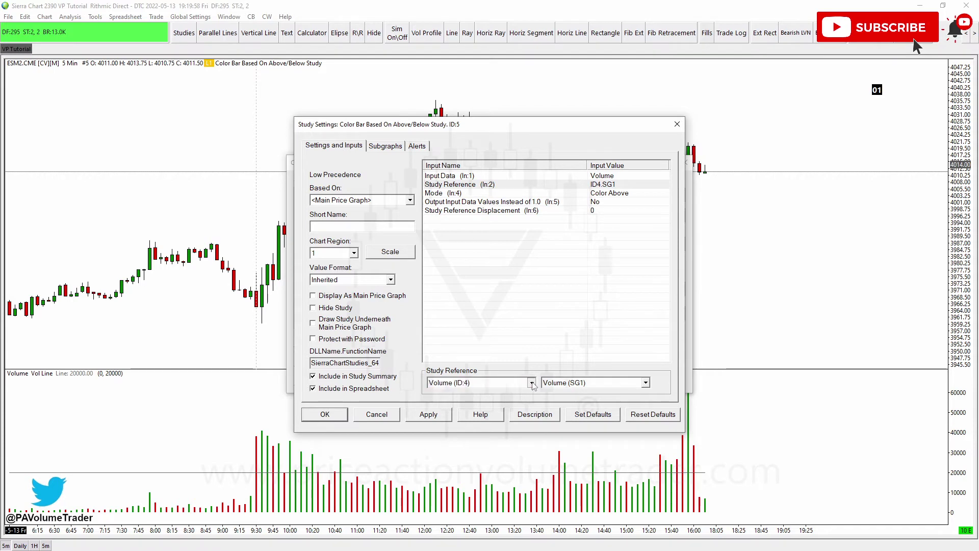
left_click(455, 451)
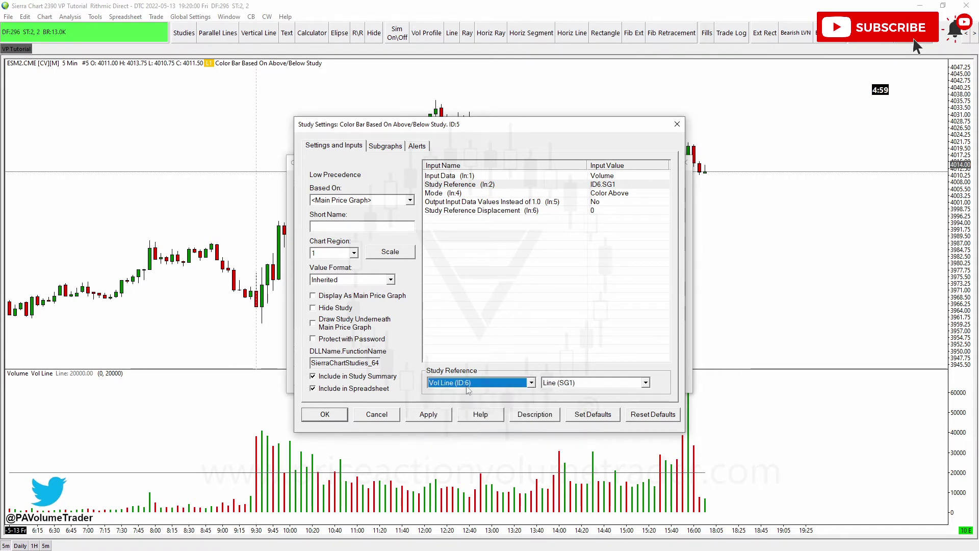
left_click(429, 416)
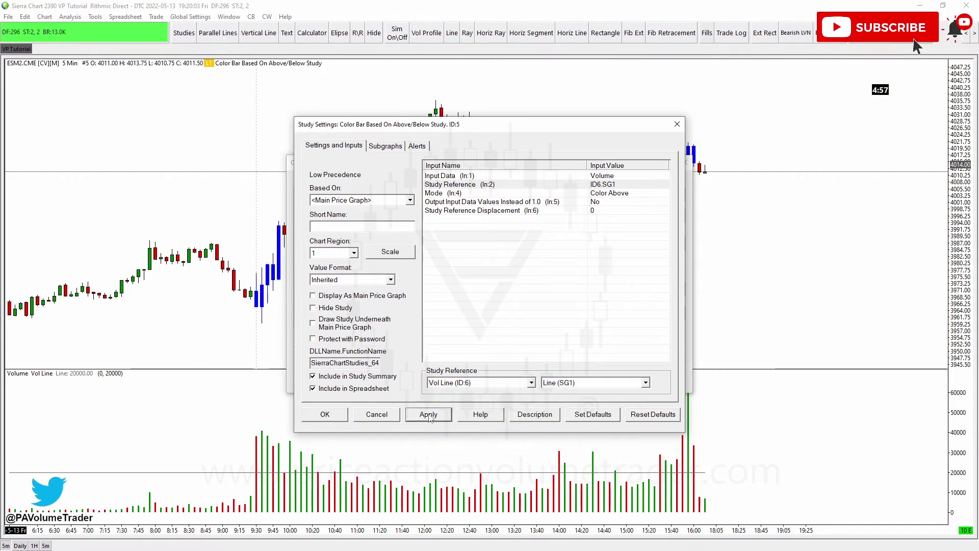
left_click(324, 414)
left_click(317, 380)
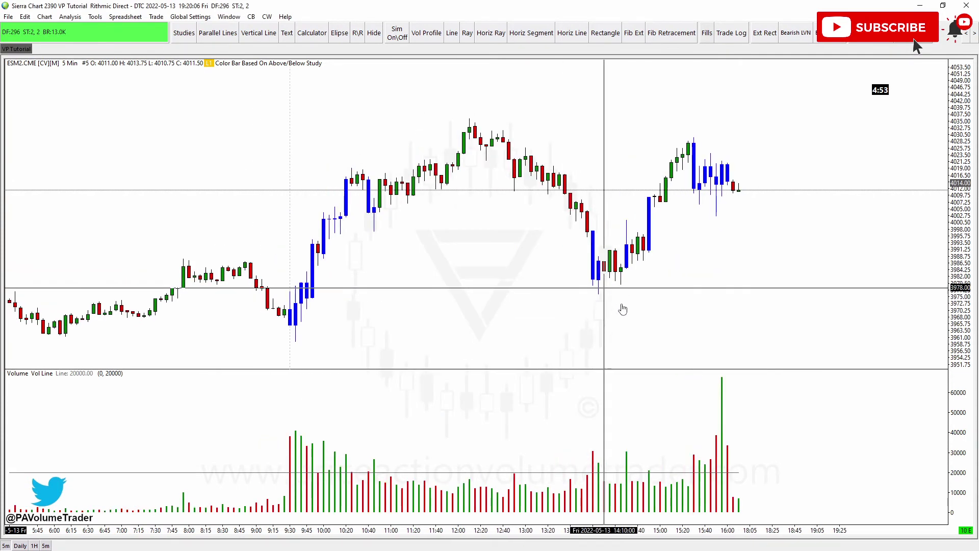
left_click_drag(622, 305, 629, 308)
scroll(627, 308, "up", 1)
left_click_drag(451, 301, 487, 252)
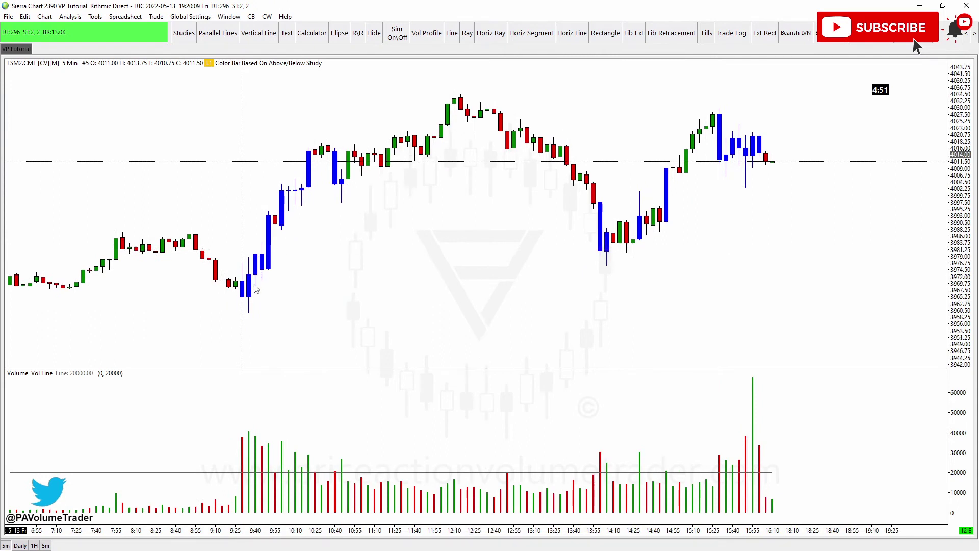
left_click_drag(377, 246, 348, 272)
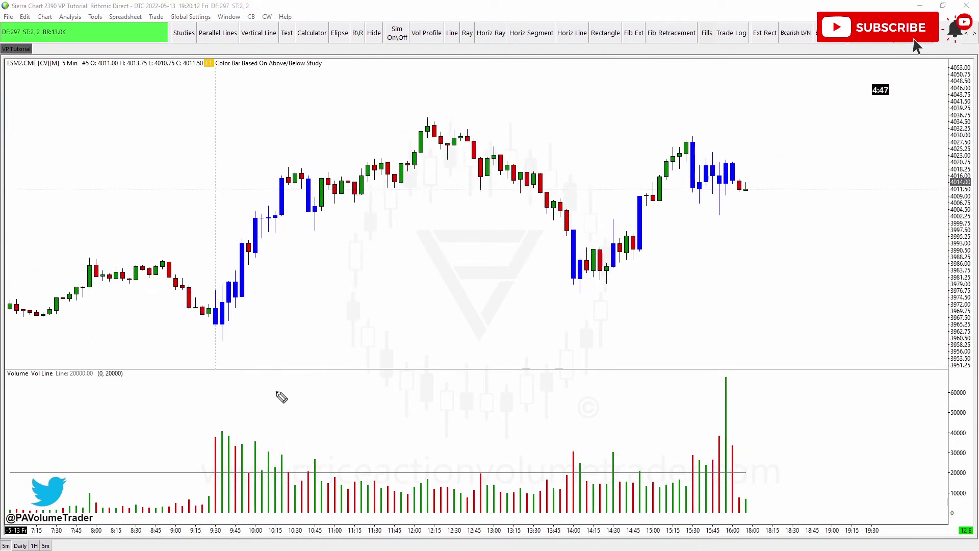
mouse_move(210, 431)
left_mouse_down()
mouse_move(205, 482)
mouse_move(208, 430)
left_mouse_up()
mouse_move(732, 471)
left_mouse_down()
mouse_move(799, 466)
mouse_move(805, 478)
left_mouse_up()
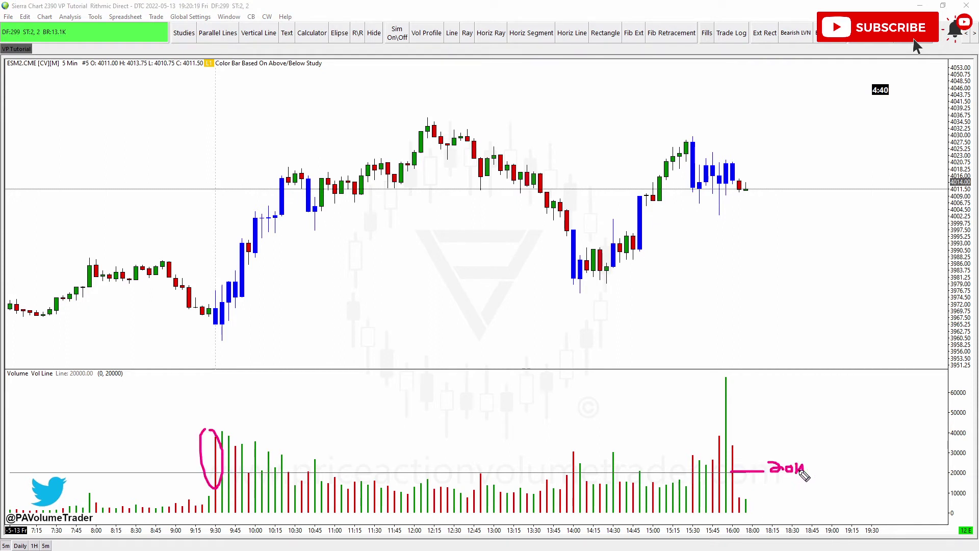
key("Escape")
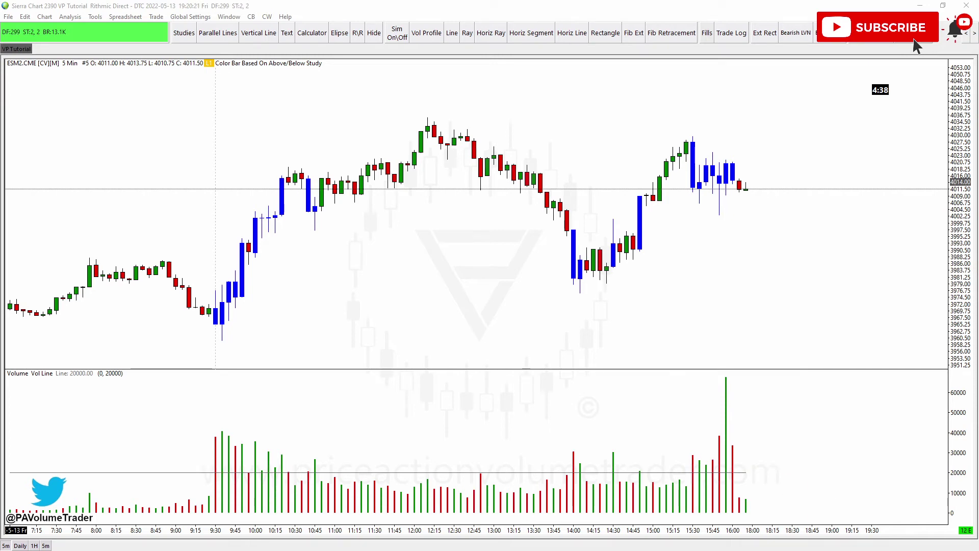
Step: Turn on the value label for the Volume study's Volume (SG1) subgraph
right_click(718, 282)
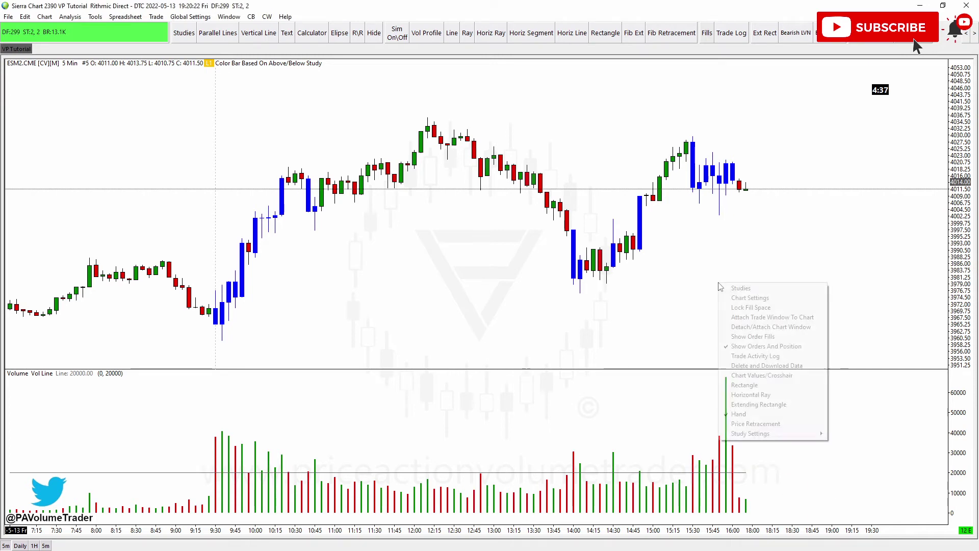
left_click(743, 289)
left_click(555, 226)
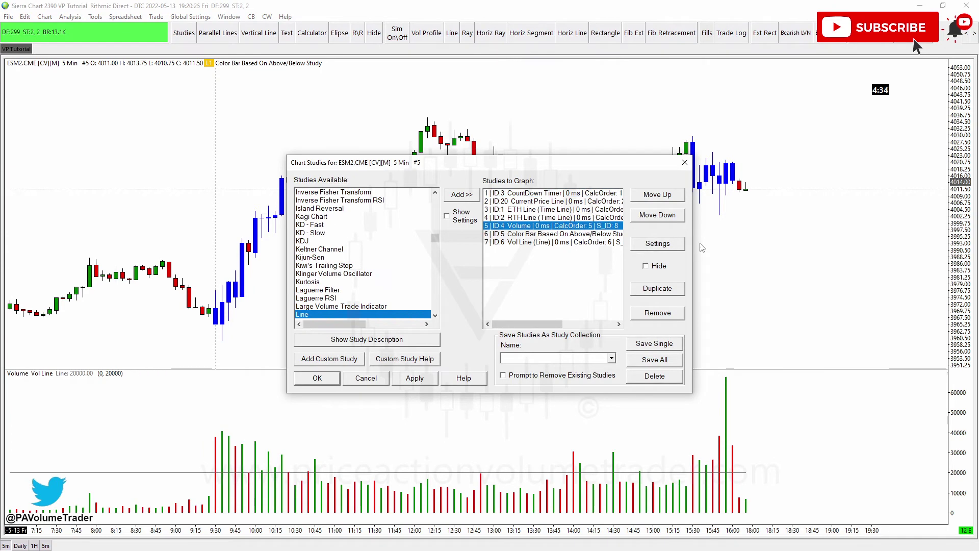
left_click(649, 245)
left_click(383, 146)
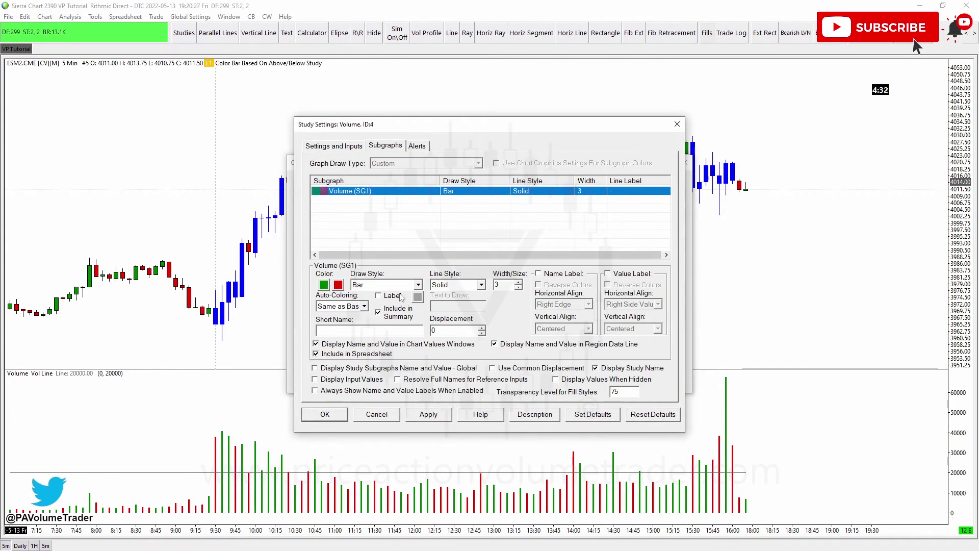
left_click(608, 273)
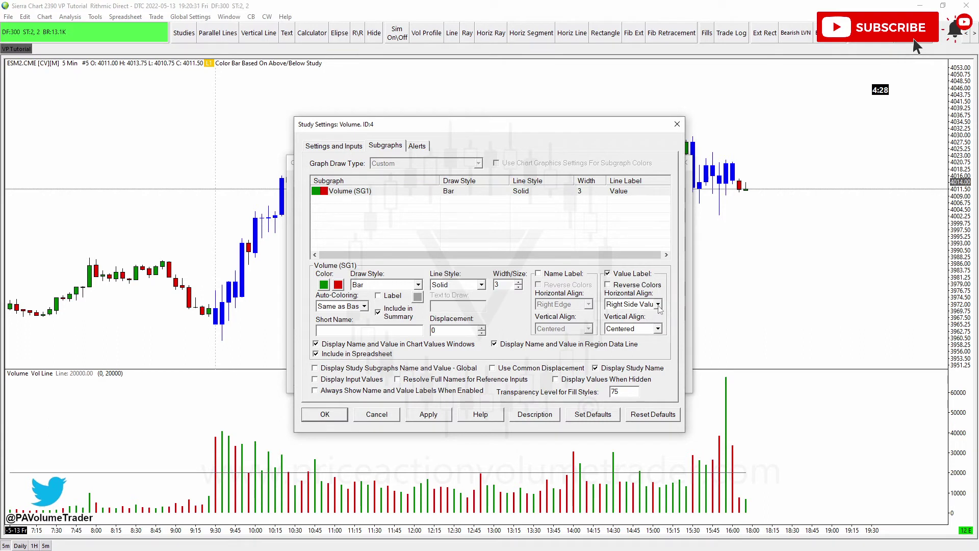
Step: Align the volume value label Above vertically and Right horizontally, apply it and return to the chart
left_click(661, 329)
left_click(637, 345)
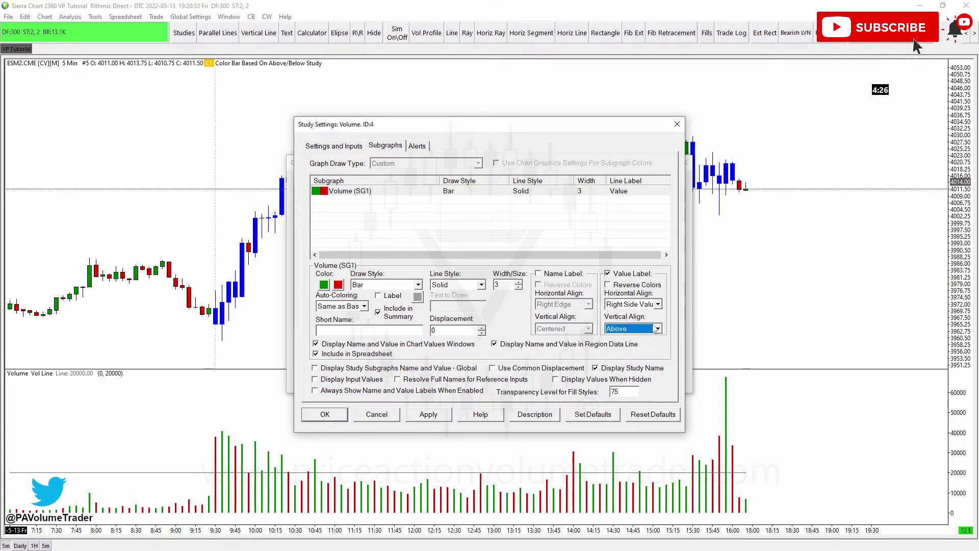
left_click(659, 305)
left_click(630, 337)
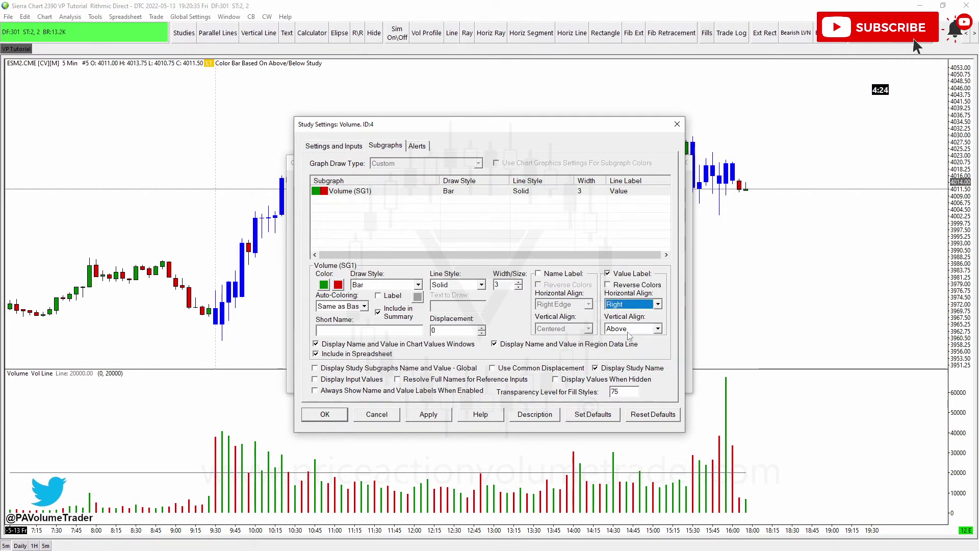
left_click(427, 414)
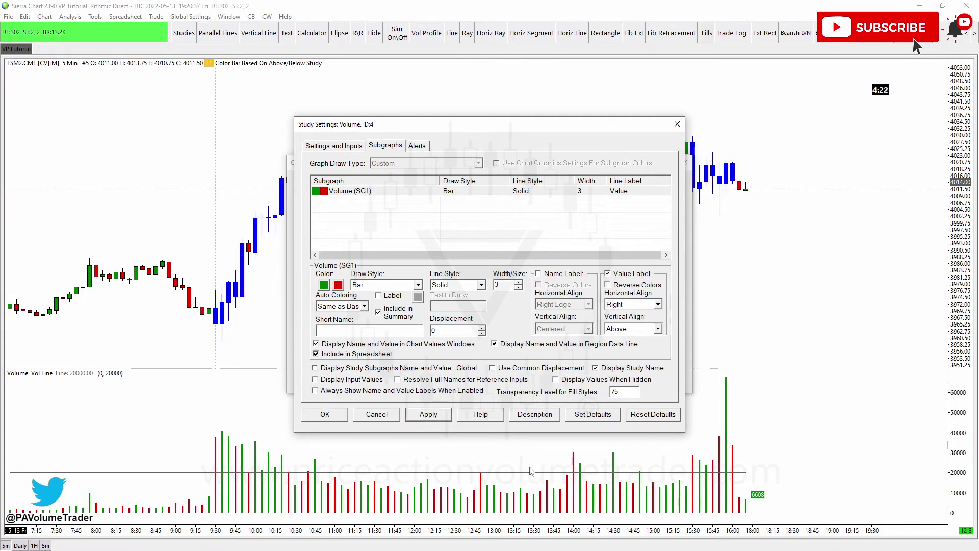
left_click(323, 414)
left_click(314, 376)
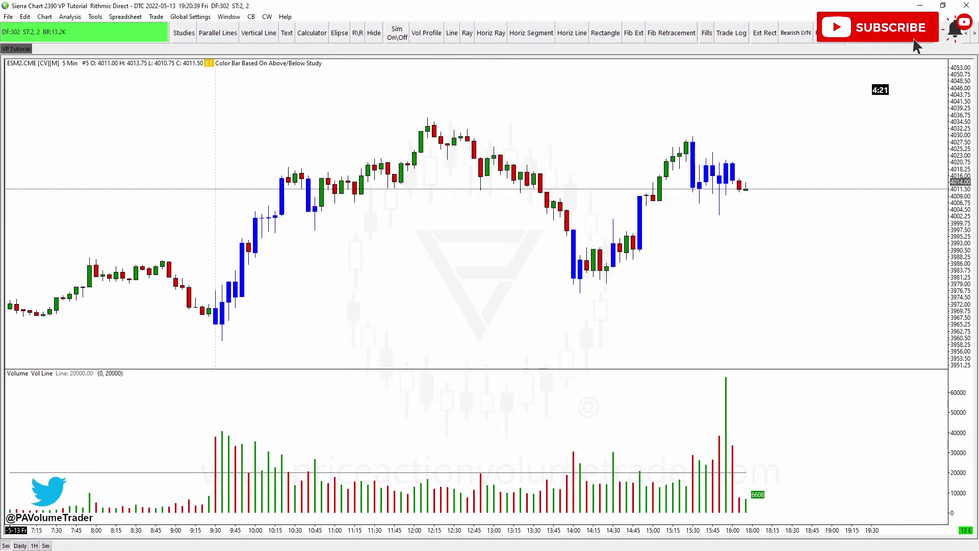
mouse_move(749, 490)
left_mouse_down()
mouse_move(776, 493)
mouse_move(747, 505)
left_mouse_up()
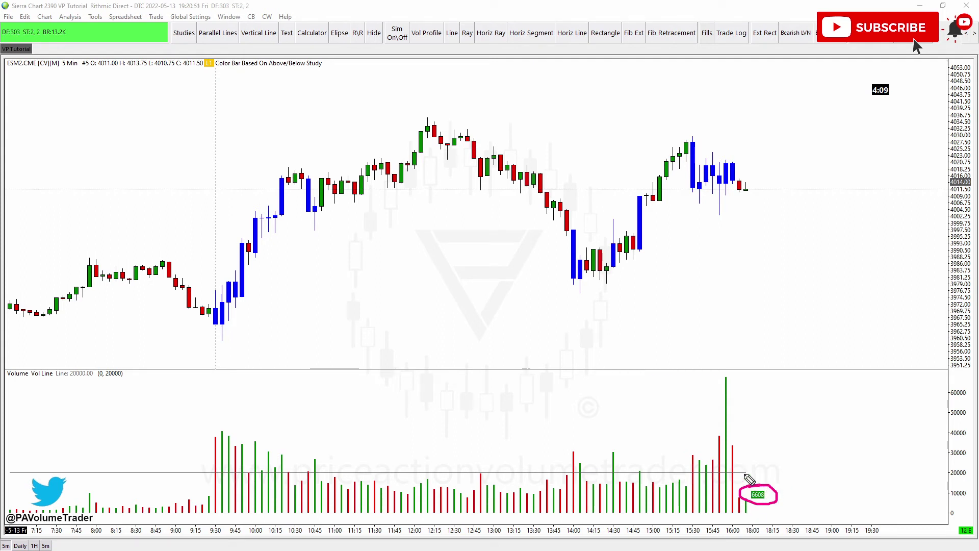
Step: Clear the freehand mark, check the Vol Line study's Value input in its settings and return to the chart
key("ctrl+z")
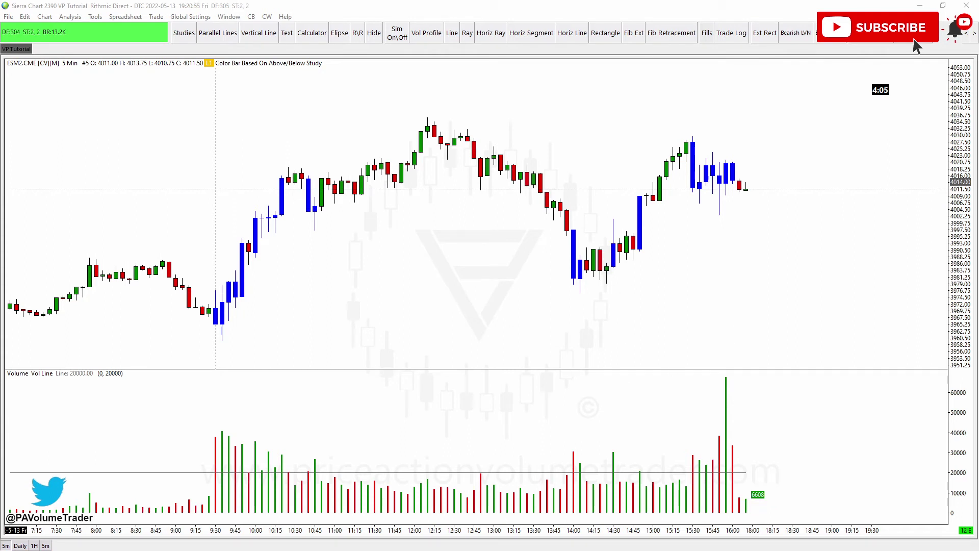
left_click_drag(675, 273, 759, 277)
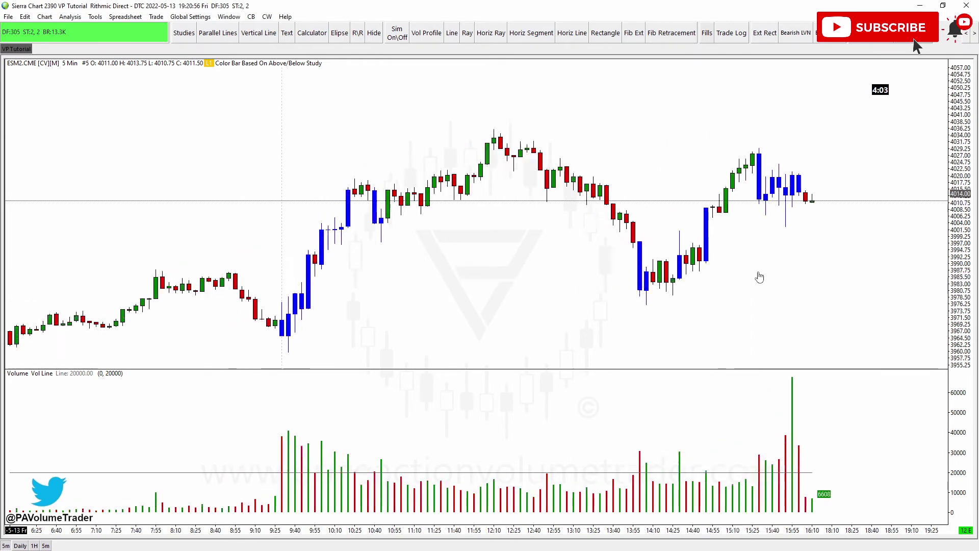
right_click(798, 253)
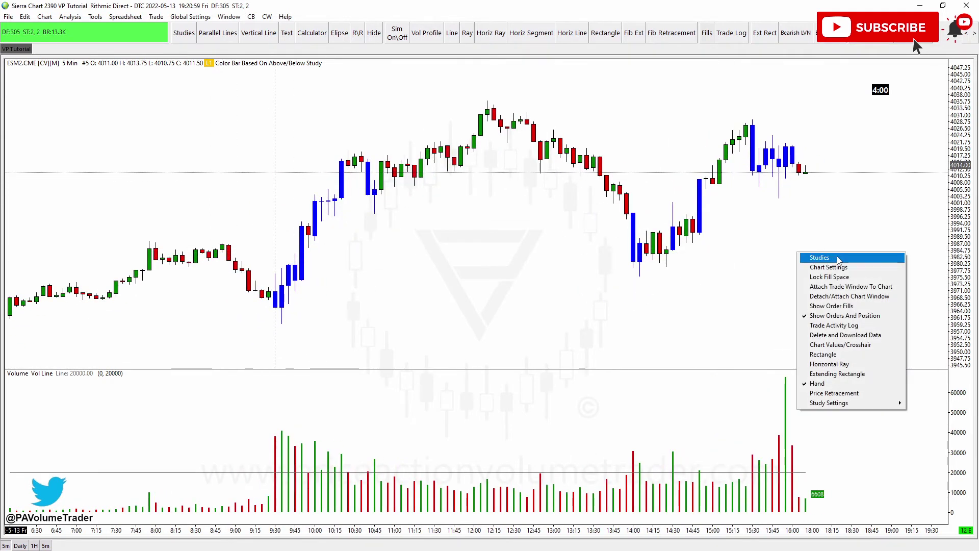
left_click(838, 259)
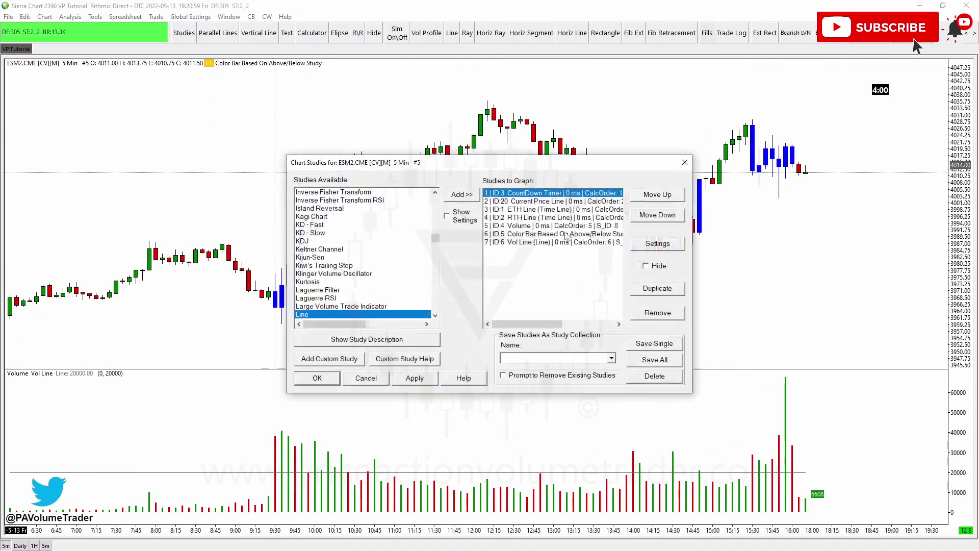
left_click(528, 243)
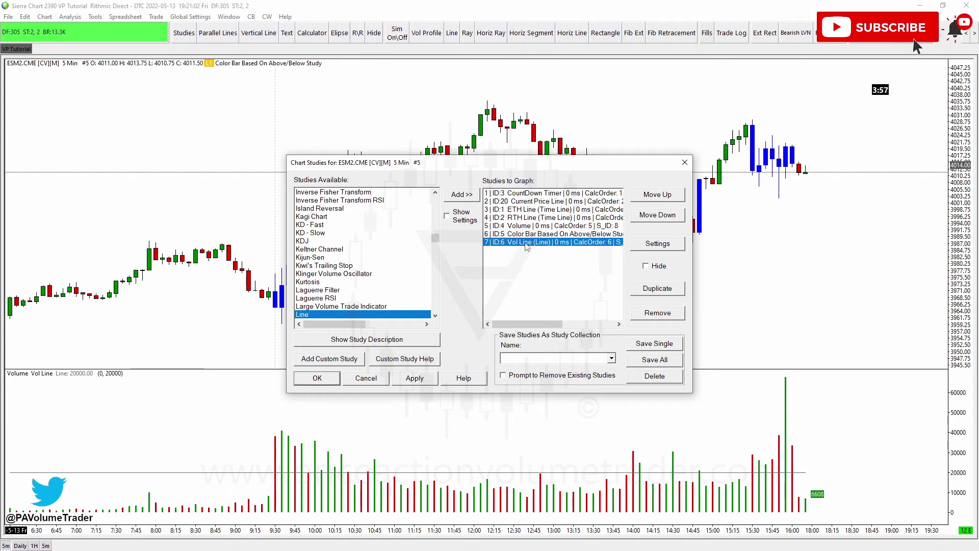
left_click(658, 243)
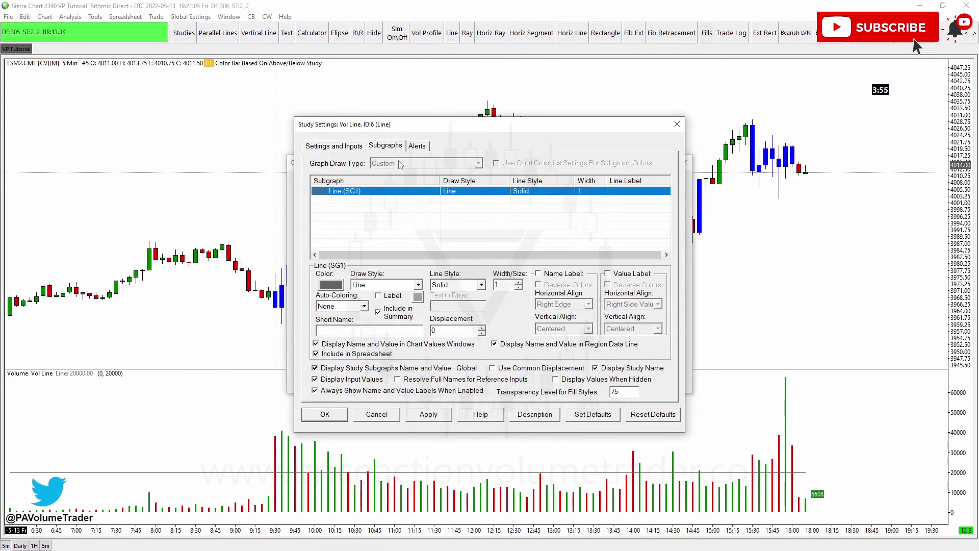
left_click(342, 149)
left_click(597, 185)
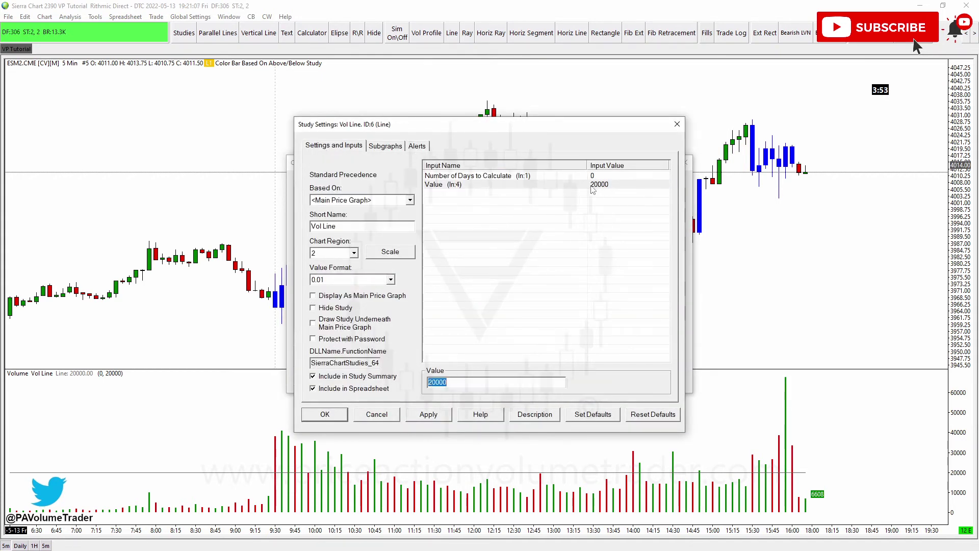
left_click(335, 416)
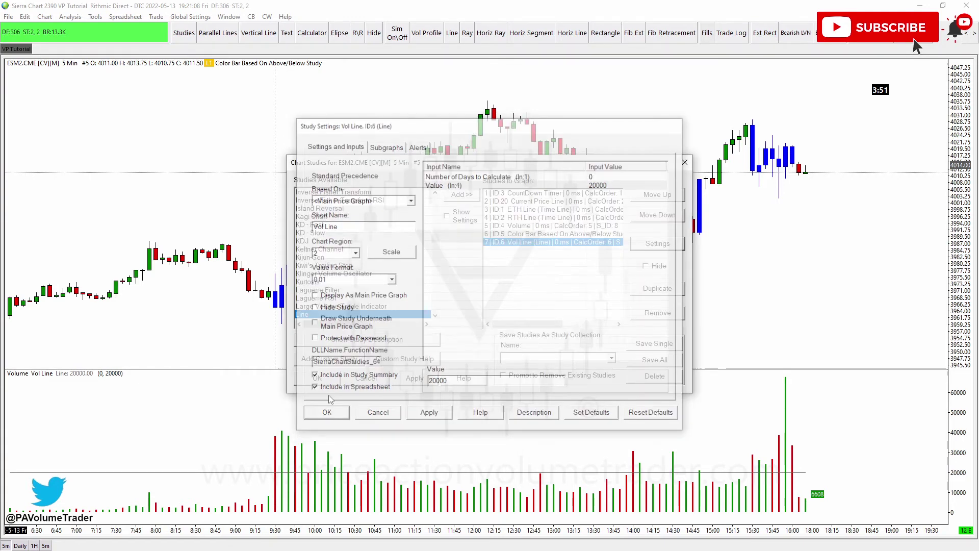
left_click(316, 378)
Step: Examine the overnight session bars between 5-12 and 5-13 against the Vol Line in the Volume region
left_click_drag(131, 308, 864, 308)
left_click_drag(36, 204, 217, 207)
scroll(216, 210, "up", 10)
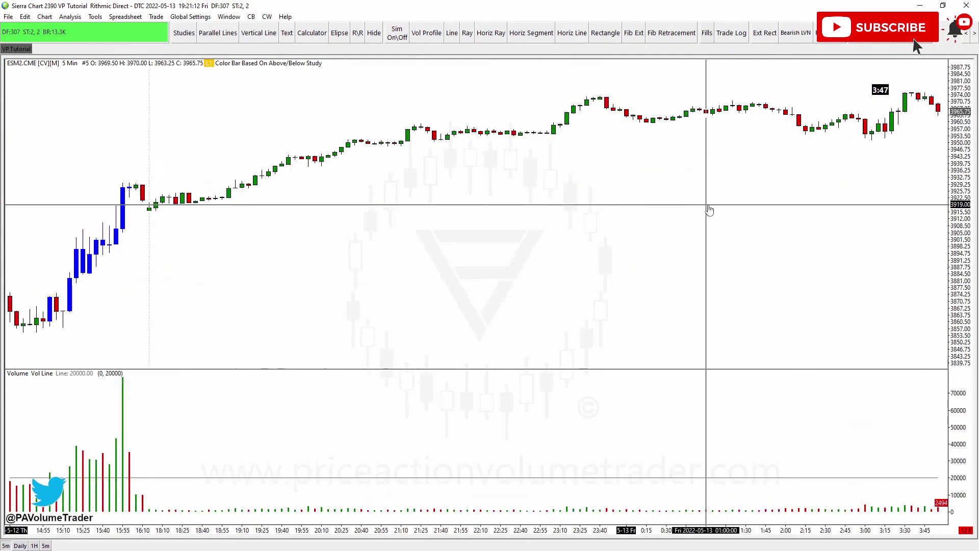
scroll(564, 238, "down", 3)
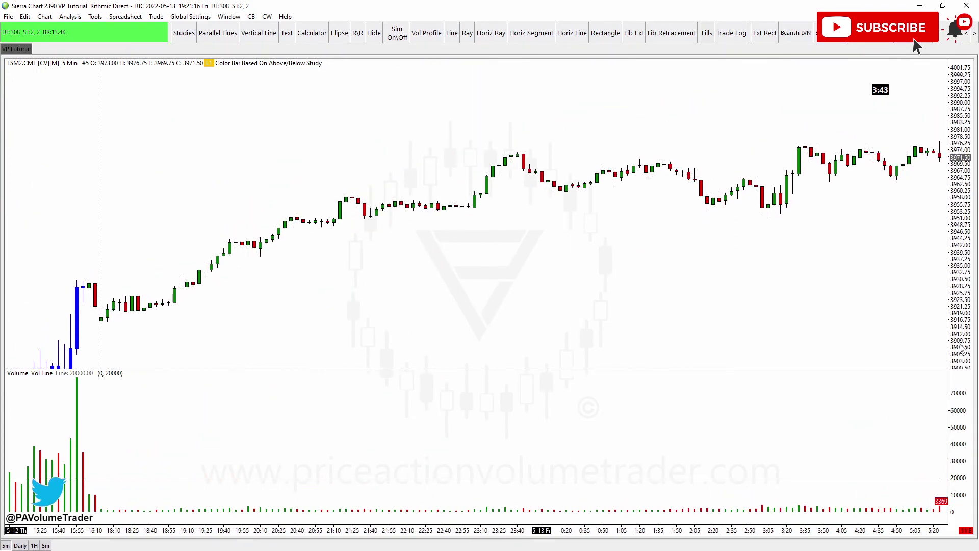
scroll(505, 290, "down", 3)
left_click_drag(505, 289, 498, 289)
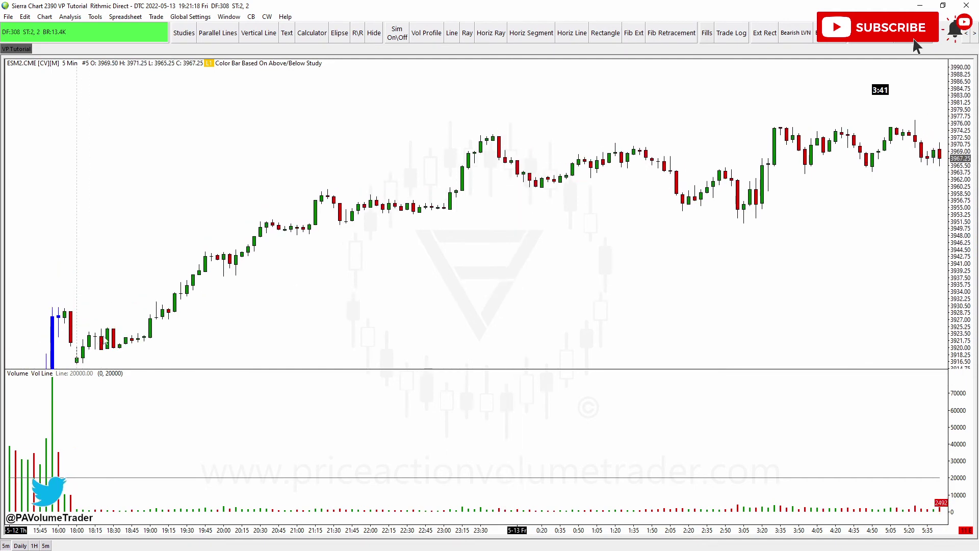
left_click_drag(379, 240, 398, 229)
left_click_drag(442, 251, 419, 257)
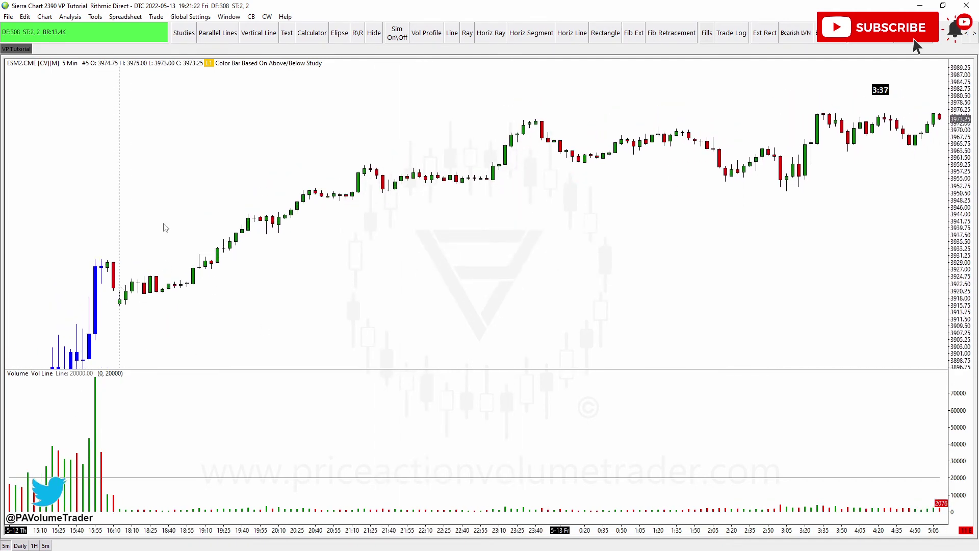
Step: Mark the blue bar clusters of the 5-12 day session and their volume bars freehand, and clear the marks
left_click_drag(166, 228, 668, 158)
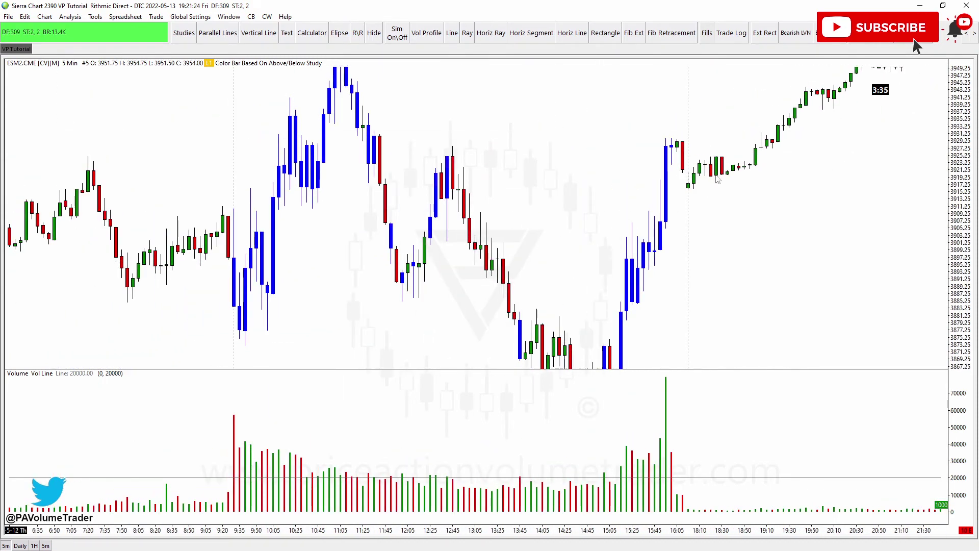
left_click_drag(958, 315, 958, 372)
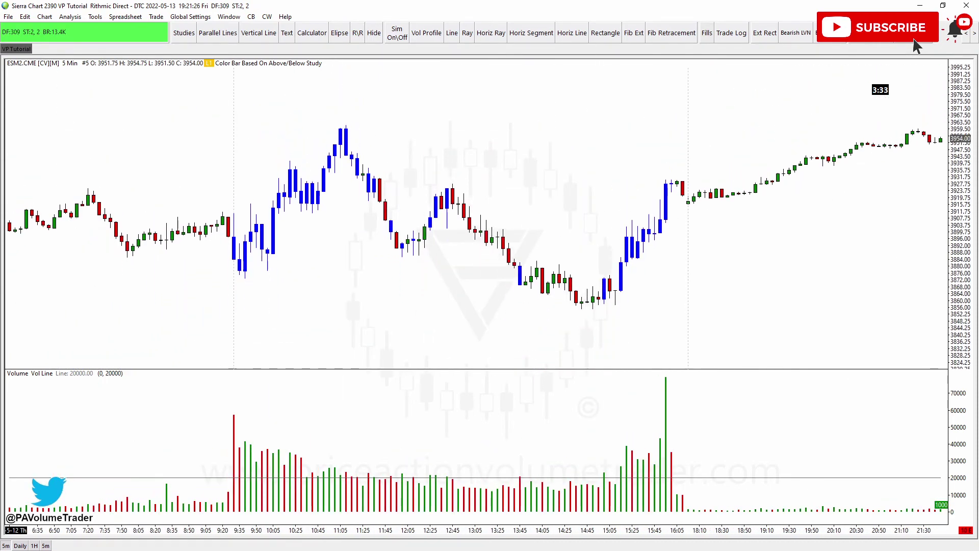
mouse_move(247, 220)
left_mouse_down()
mouse_move(279, 192)
mouse_move(262, 219)
left_mouse_up()
left_click_drag(657, 200, 693, 176)
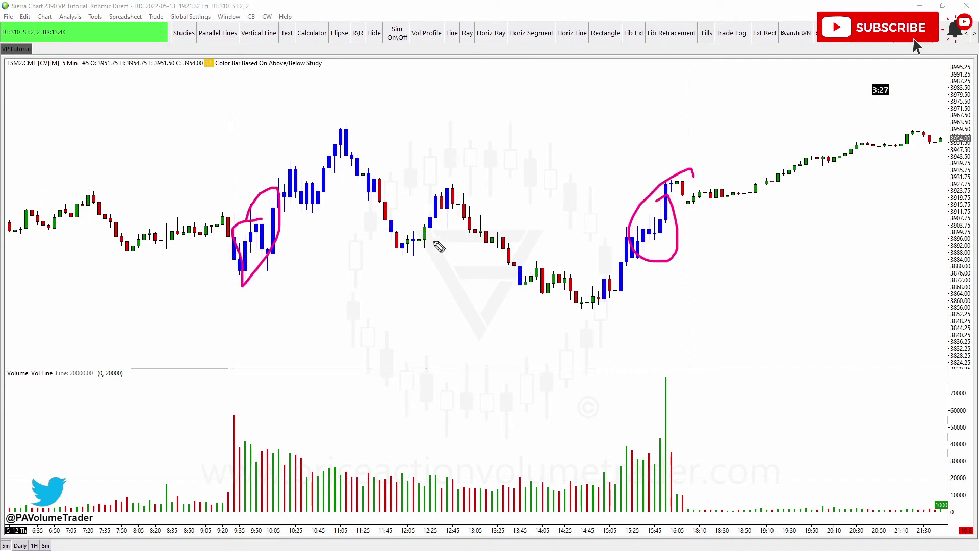
mouse_move(384, 210)
left_mouse_down()
mouse_move(414, 236)
mouse_move(379, 215)
left_mouse_up()
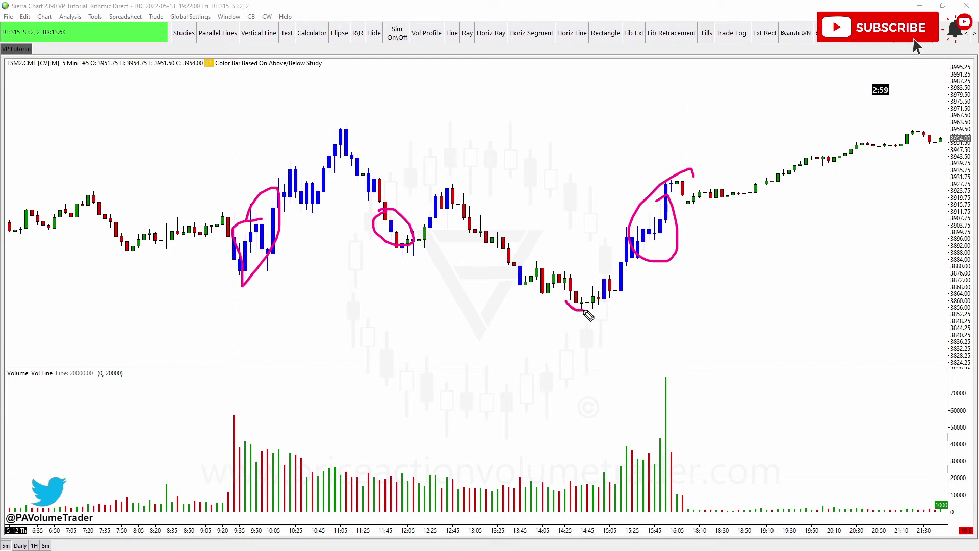
mouse_move(594, 311)
left_mouse_down()
mouse_move(611, 289)
mouse_move(619, 305)
left_mouse_up()
mouse_move(622, 303)
left_mouse_down()
mouse_move(628, 261)
mouse_move(622, 306)
left_mouse_up()
left_click_drag(635, 394, 636, 437)
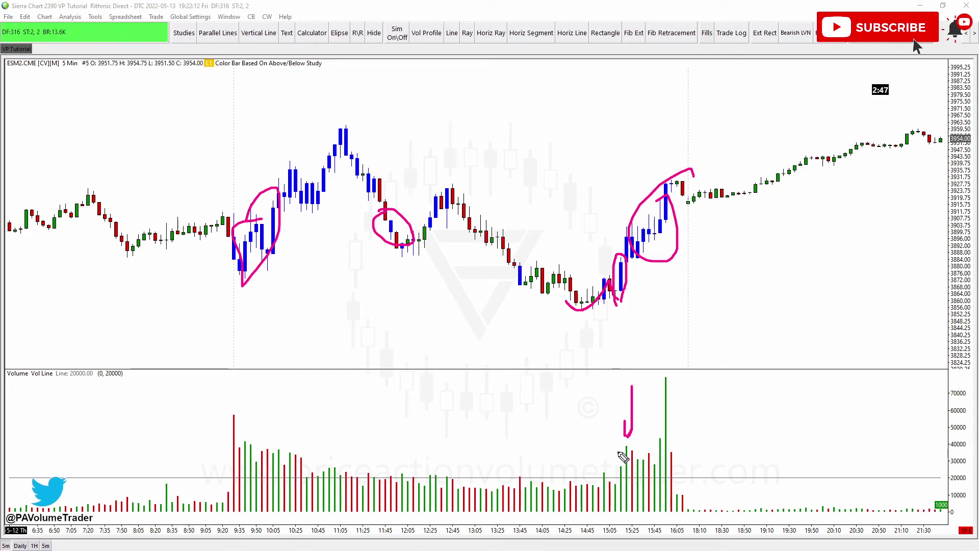
left_click_drag(625, 455, 631, 289)
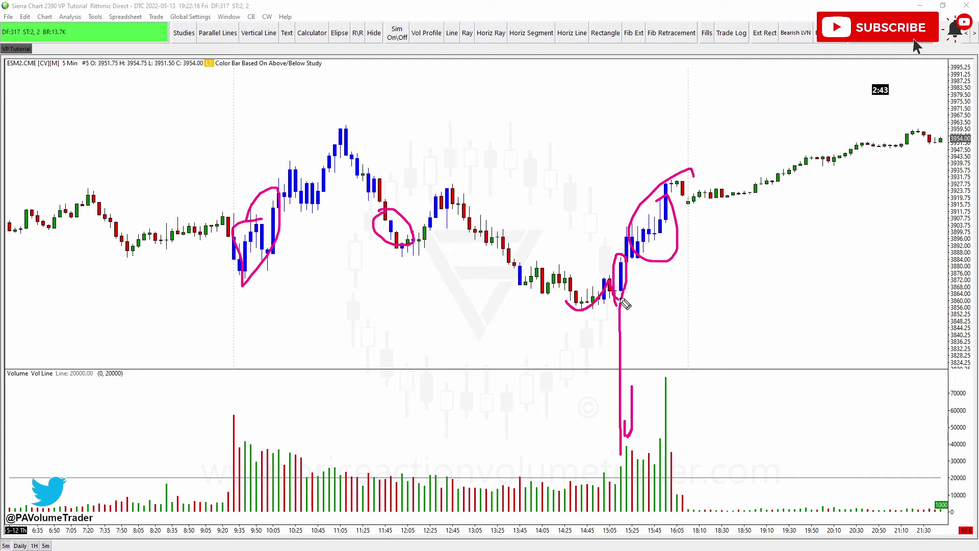
left_click_drag(626, 311, 676, 220)
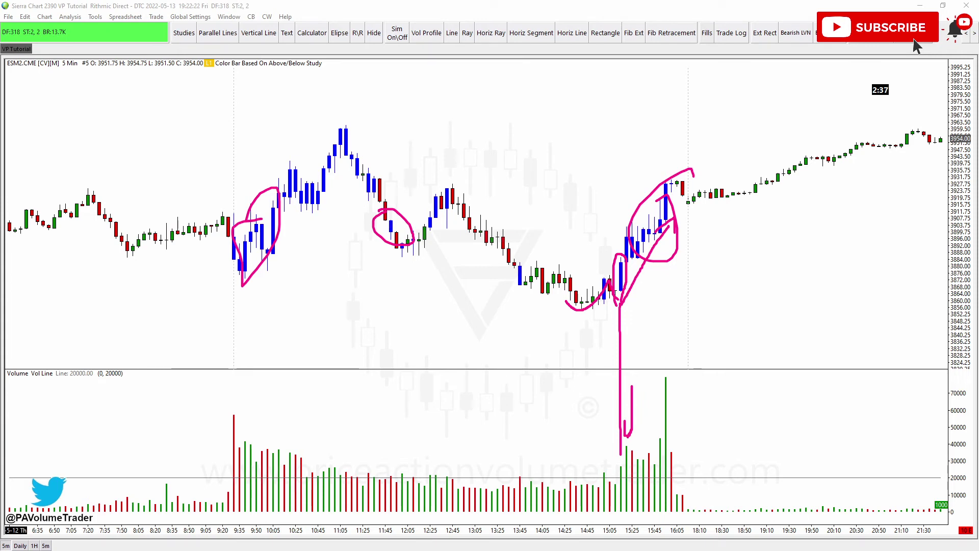
key("Escape")
Step: Stretch the Volume region's vertical scale to about 3000 for the overnight session's bars and reduce the region's height
left_click_drag(635, 166, 705, 166)
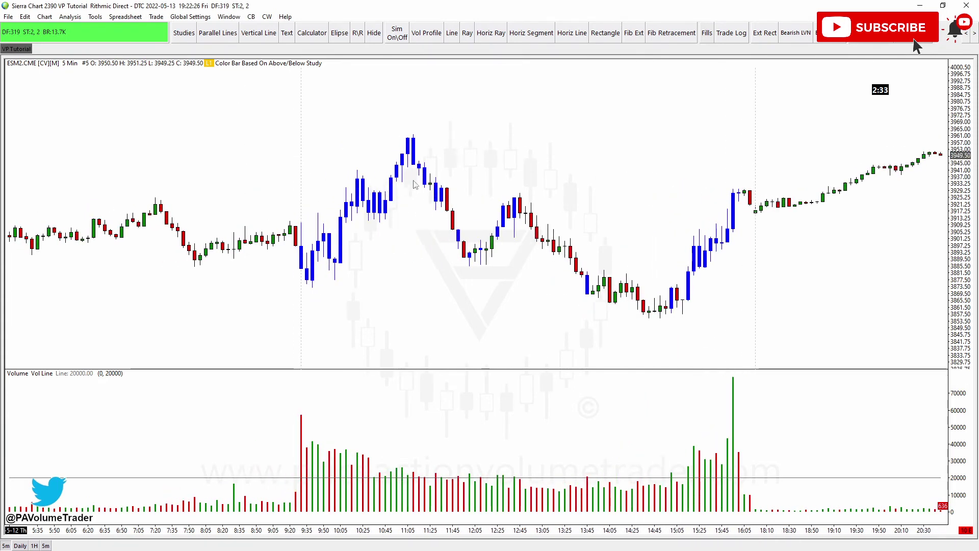
scroll(618, 149, "up", 1)
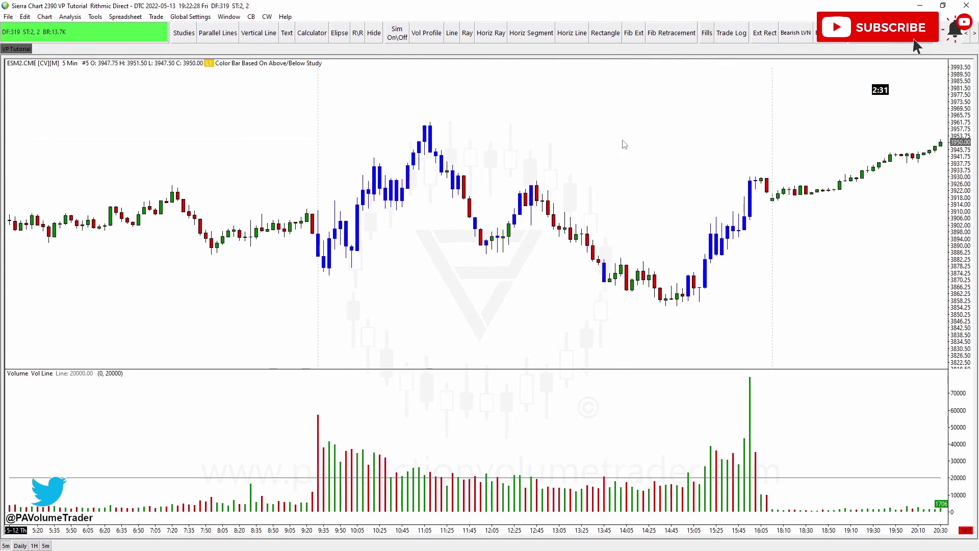
left_click_drag(686, 168, 164, 186)
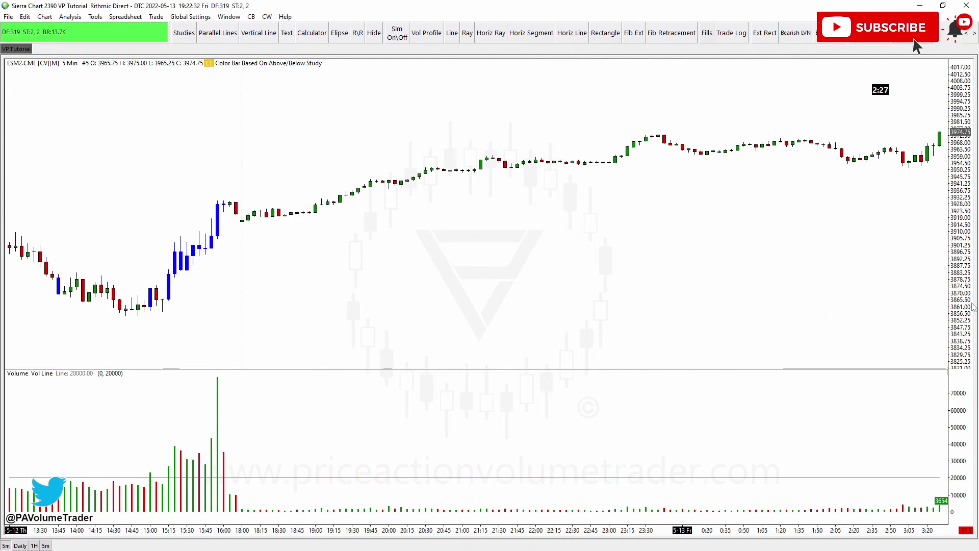
left_click_drag(791, 276, 274, 238)
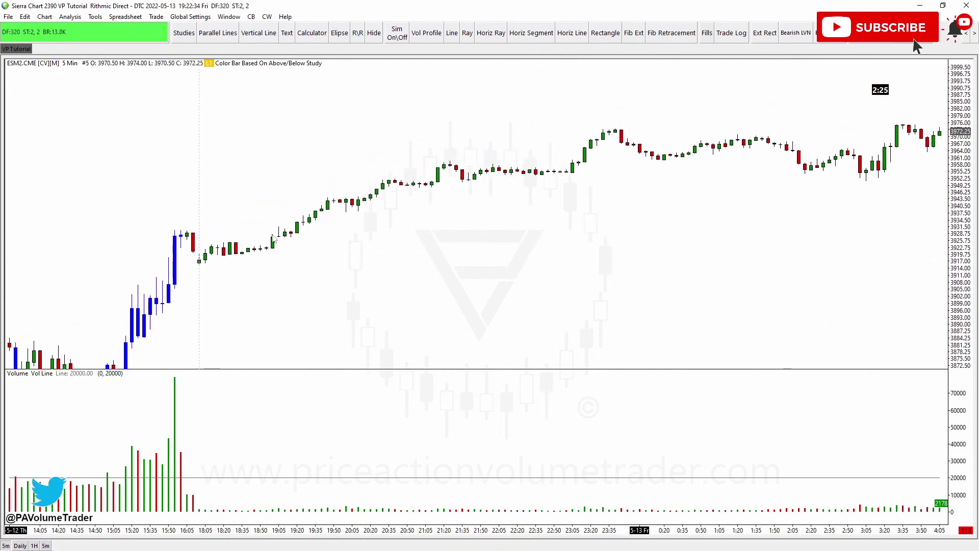
left_click_drag(703, 231, 653, 247)
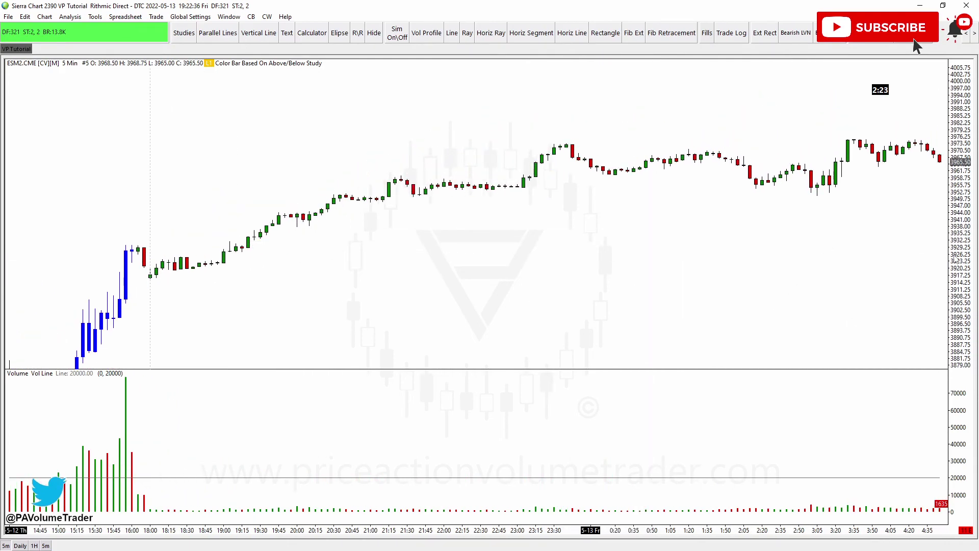
left_click_drag(956, 441, 956, 474)
left_click_drag(866, 471, 848, 345)
left_click_drag(963, 434, 965, 502)
left_click_drag(844, 426, 850, 379)
left_click_drag(965, 438, 965, 472)
left_click_drag(881, 434, 926, 416)
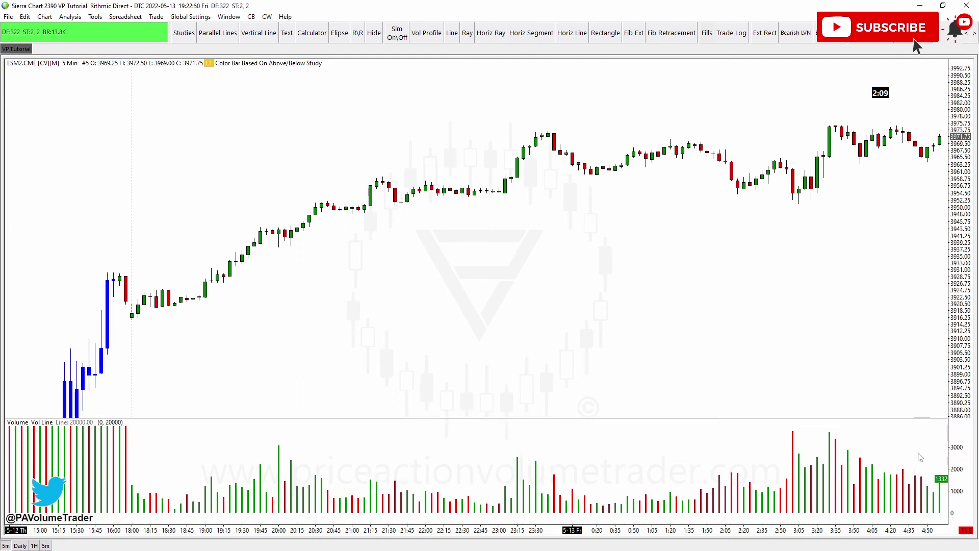
Step: Set the Vol Line study's Value input to 2000, apply it and return to the chart
right_click(614, 252)
left_click(616, 251)
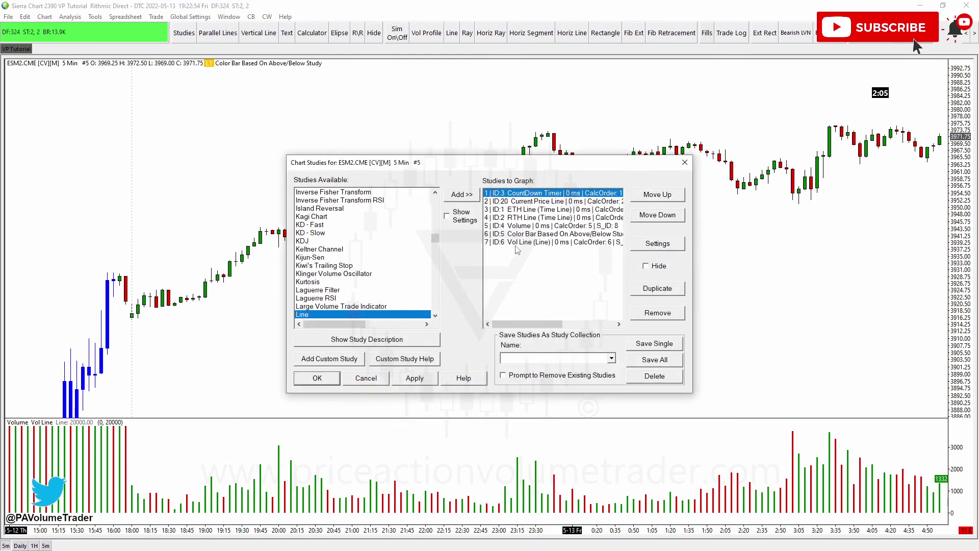
double_click(517, 246)
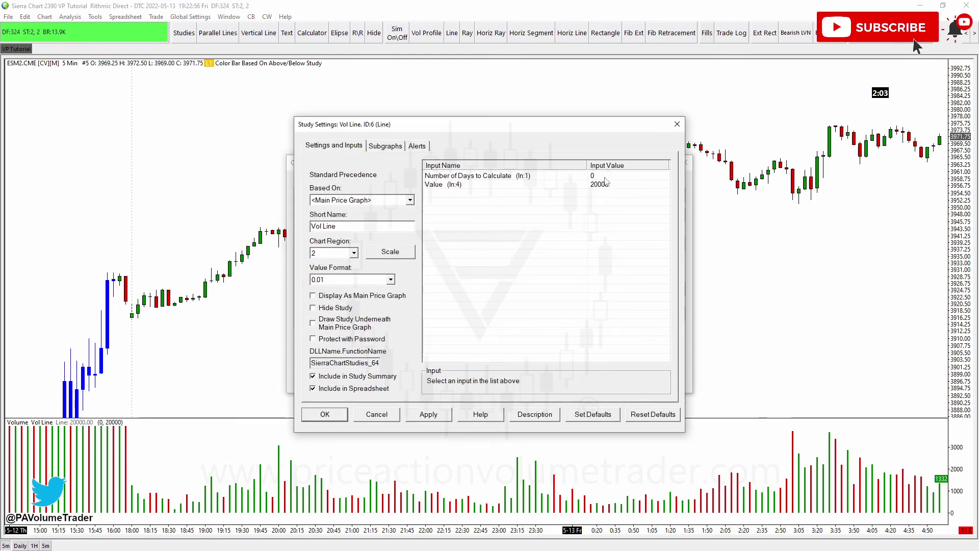
left_click(605, 184)
type("2")
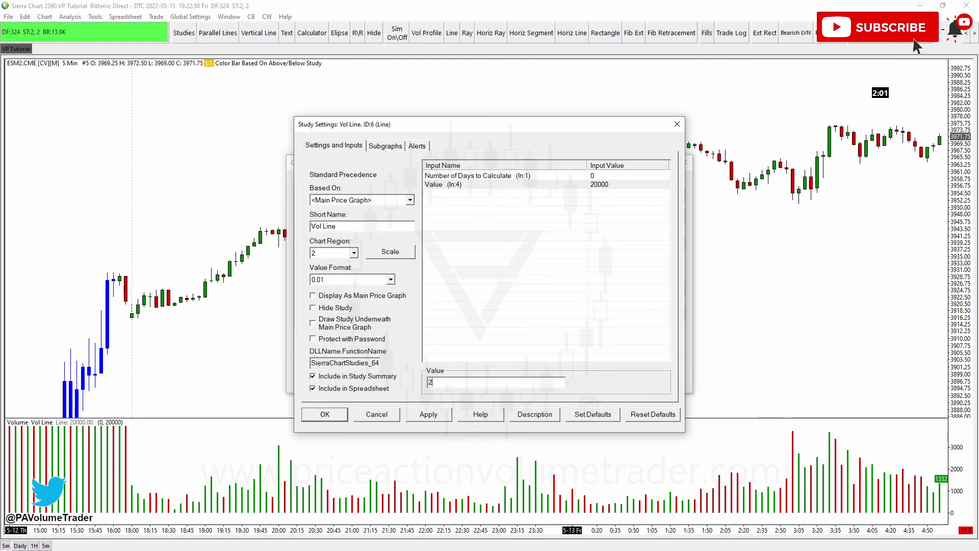
type("000")
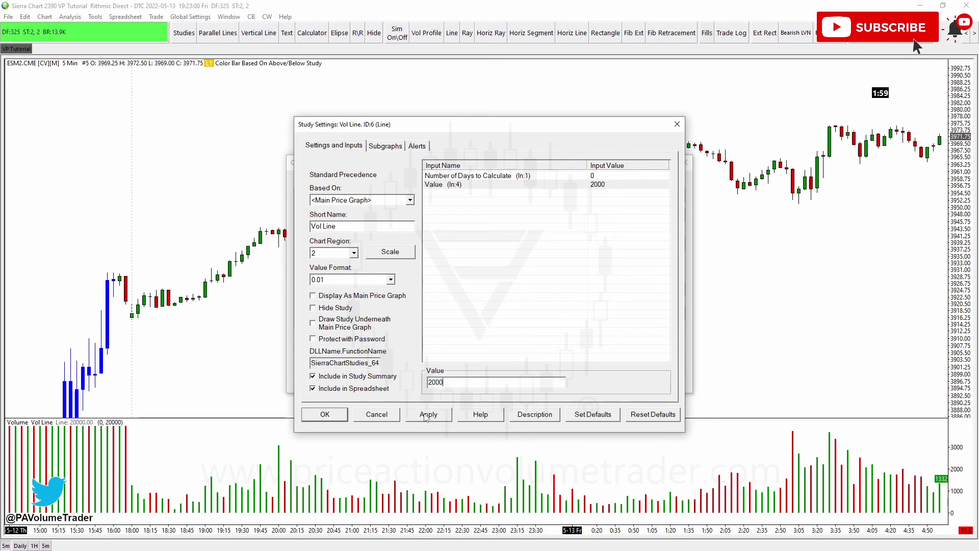
left_click(427, 415)
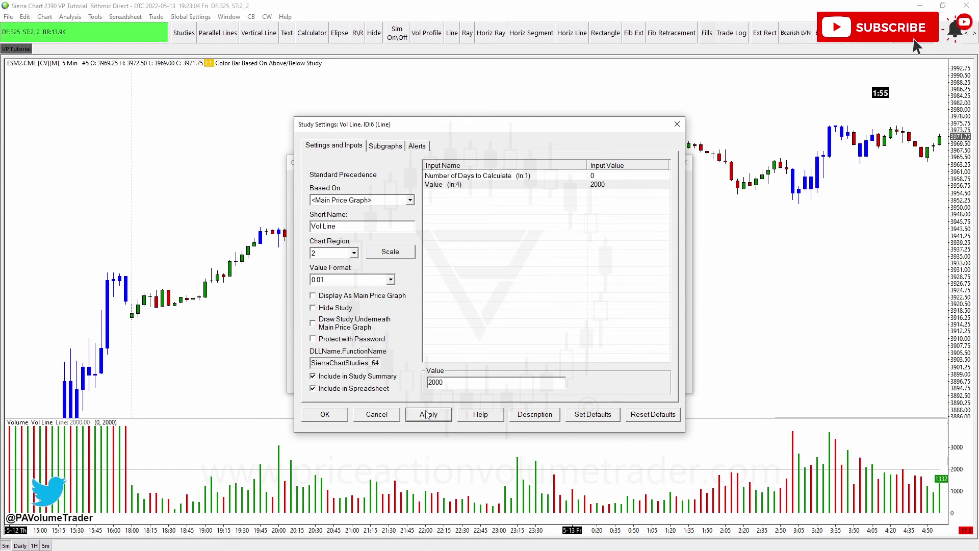
left_click(324, 416)
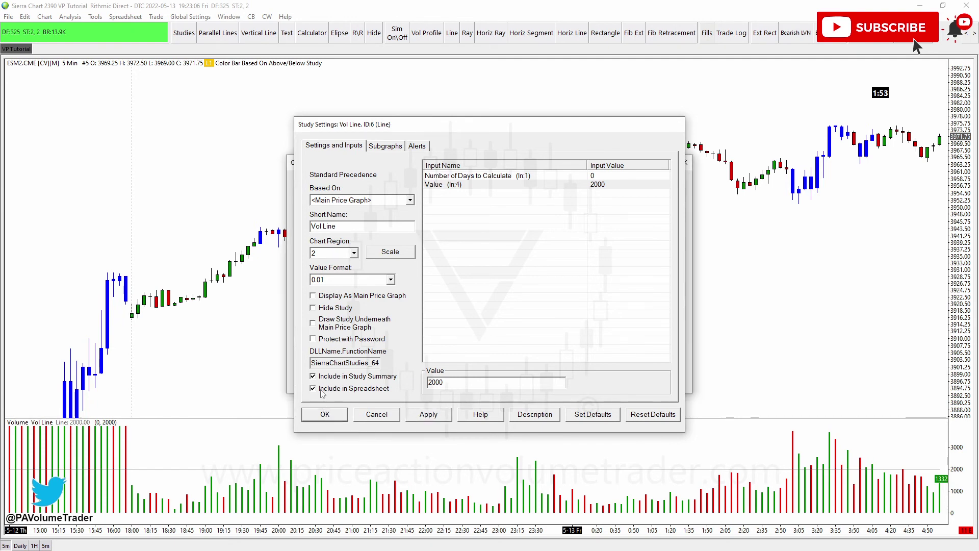
left_click(319, 470)
Step: Compare the bar coloring of the 5-12 day session and the following overnight session against the 2000 volume line
left_click_drag(227, 350, 944, 215)
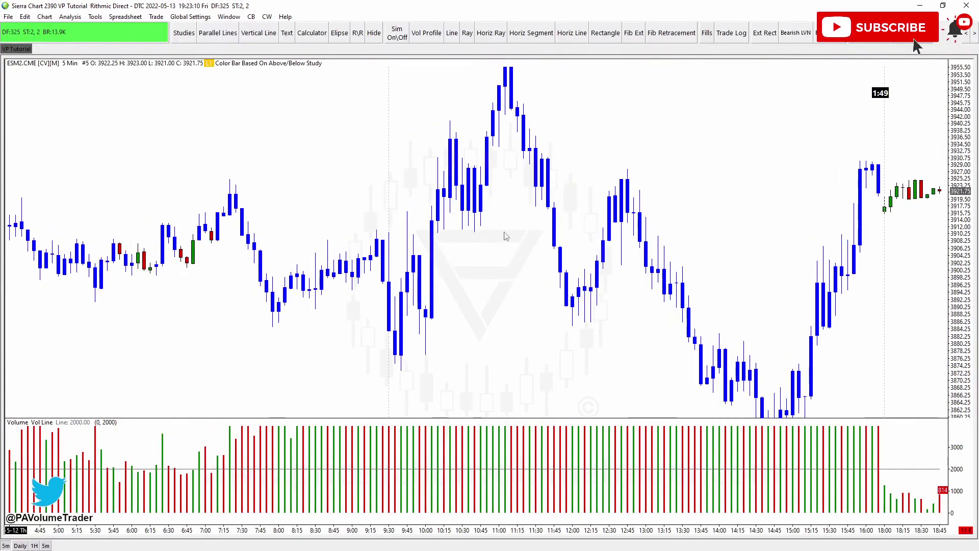
left_click_drag(564, 234, 192, 296)
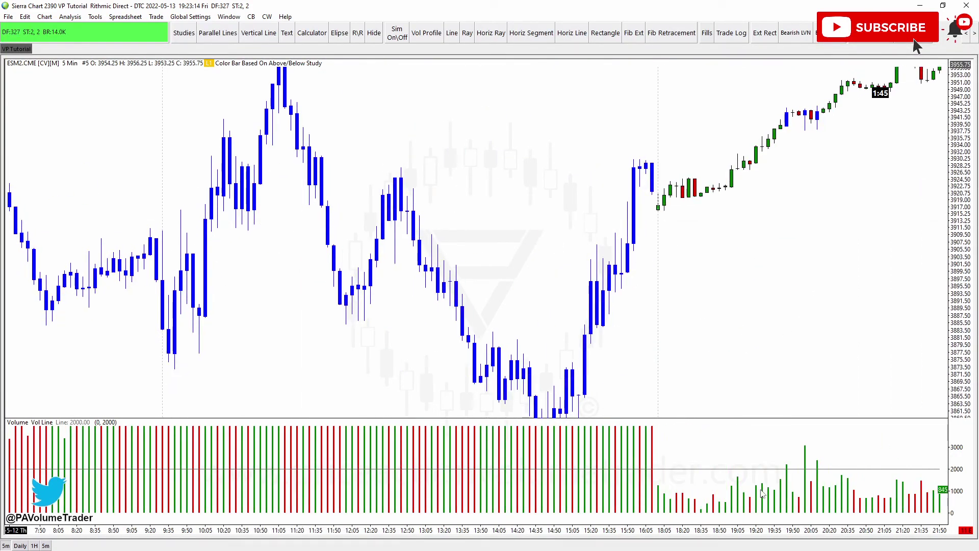
left_click_drag(814, 269, 182, 328)
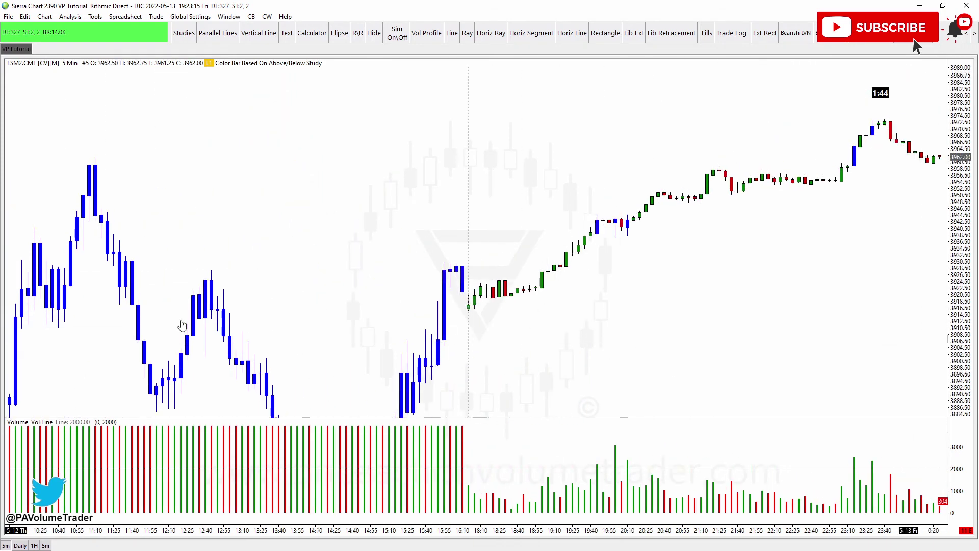
left_click_drag(695, 275, 408, 285)
scroll(525, 277, "down", 1)
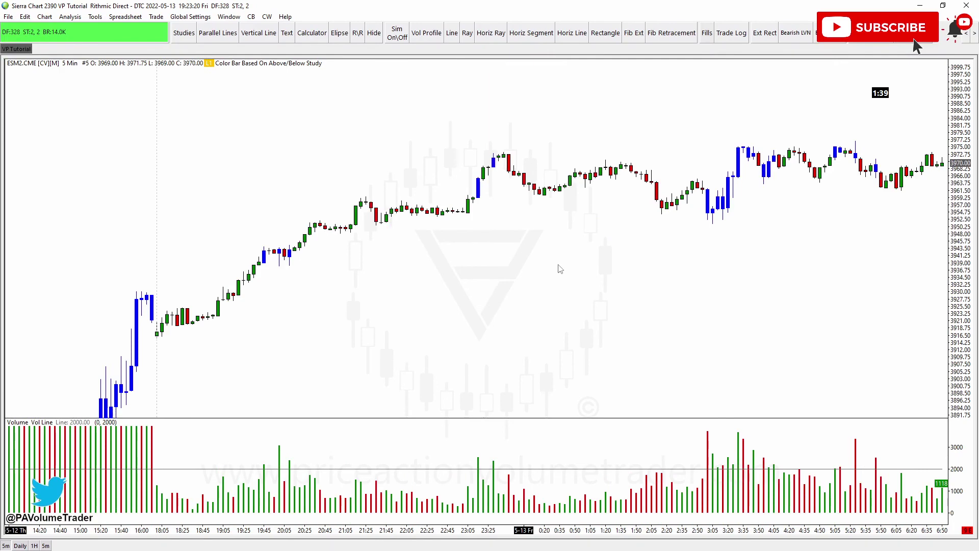
Step: Draw arrows from the overnight volume bars above the 2000 line, around 19:50–20:10 and 23:10, up to their blue price bars
scroll(571, 267, "down", 1)
left_click_drag(714, 267, 610, 273)
scroll(615, 268, "up", 1)
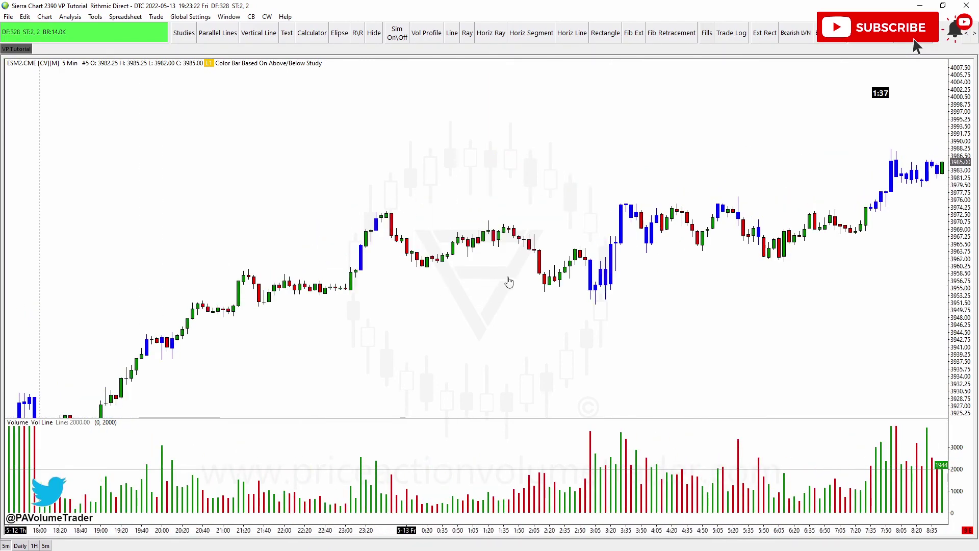
left_click_drag(509, 282, 782, 315)
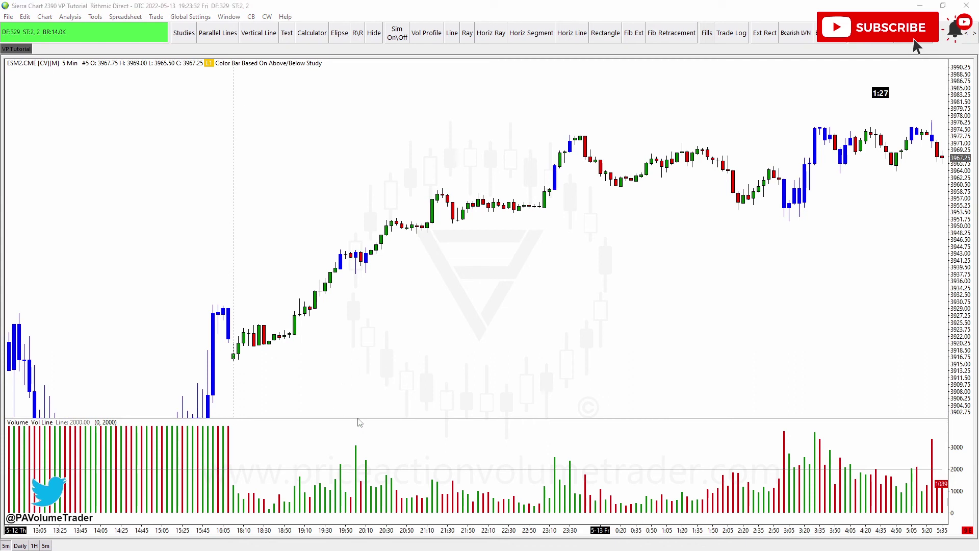
left_click_drag(356, 439, 356, 275)
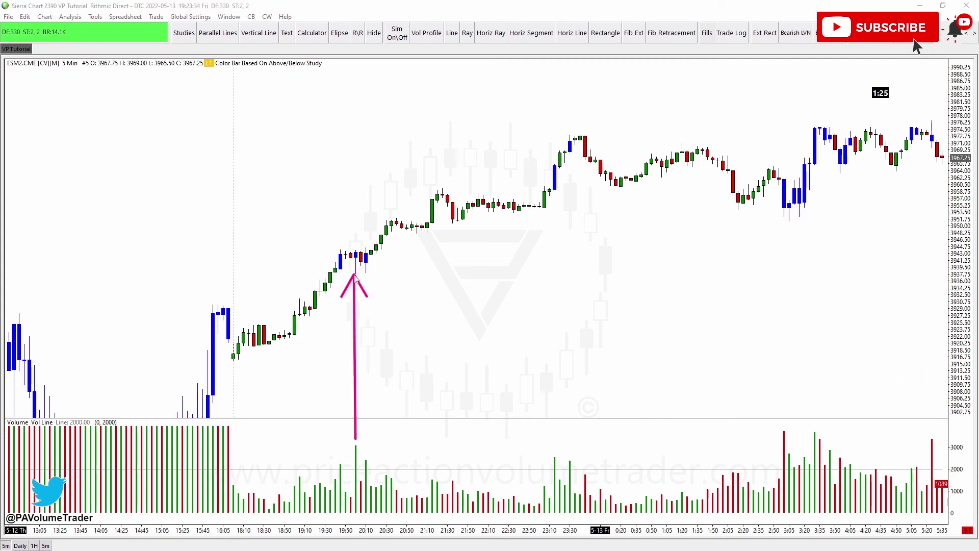
left_click_drag(339, 461, 340, 275)
left_click_drag(366, 454, 366, 276)
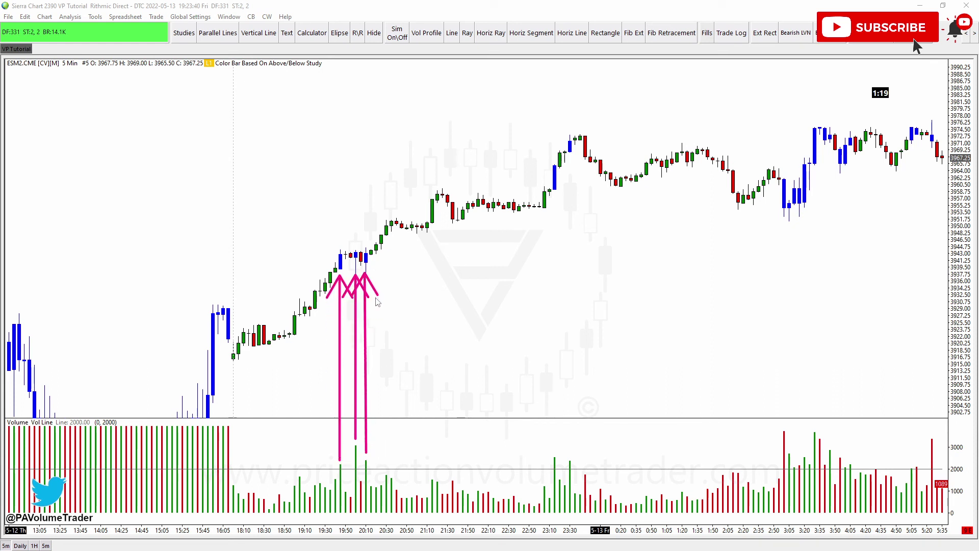
mouse_move(557, 452)
left_mouse_down()
mouse_move(555, 176)
mouse_move(558, 197)
left_mouse_up()
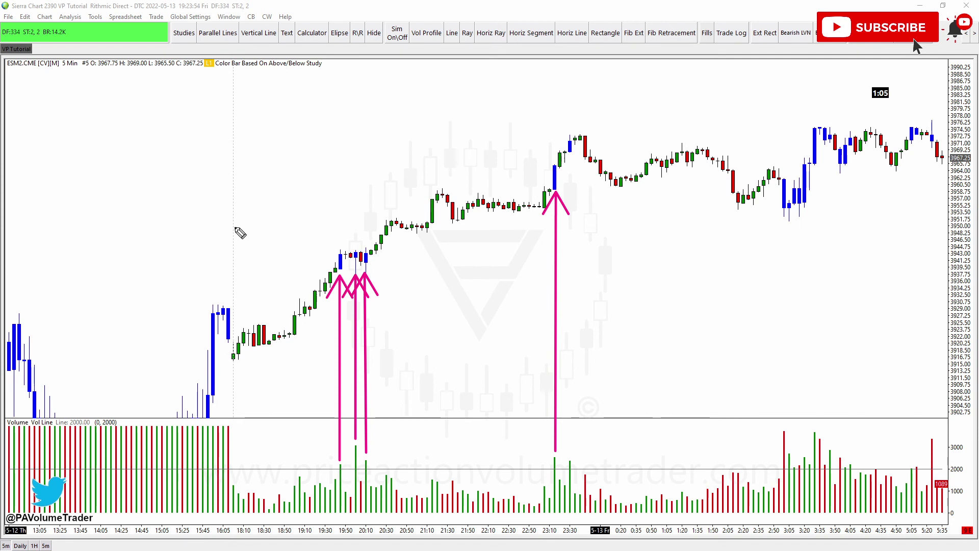
Step: Sketch a volume profile curve with a level line across the overnight session, mark the blue-bar reversal near 3:05, and clear all marks
mouse_move(235, 227)
left_mouse_down()
mouse_move(344, 201)
mouse_move(322, 127)
mouse_move(253, 118)
left_mouse_up()
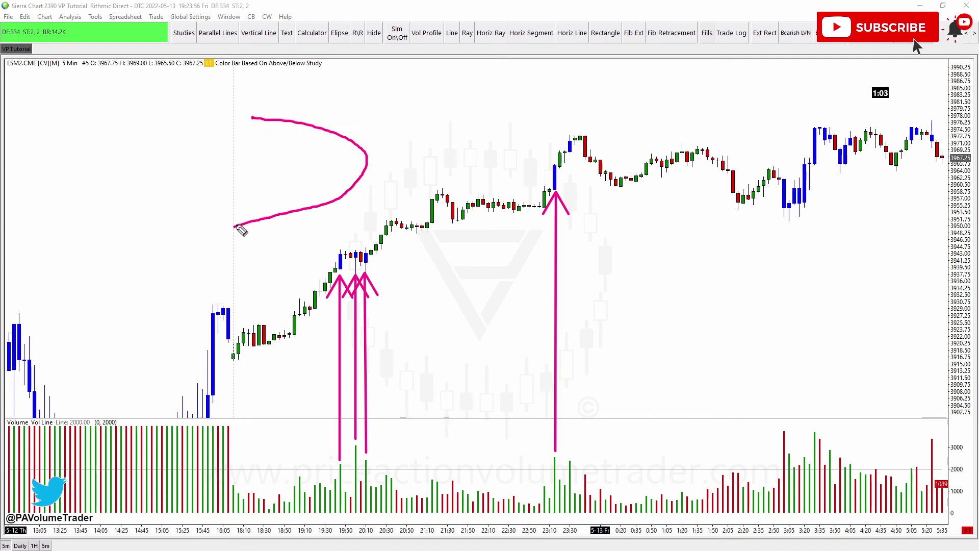
mouse_move(235, 226)
left_mouse_down()
mouse_move(489, 209)
mouse_move(839, 208)
left_mouse_up()
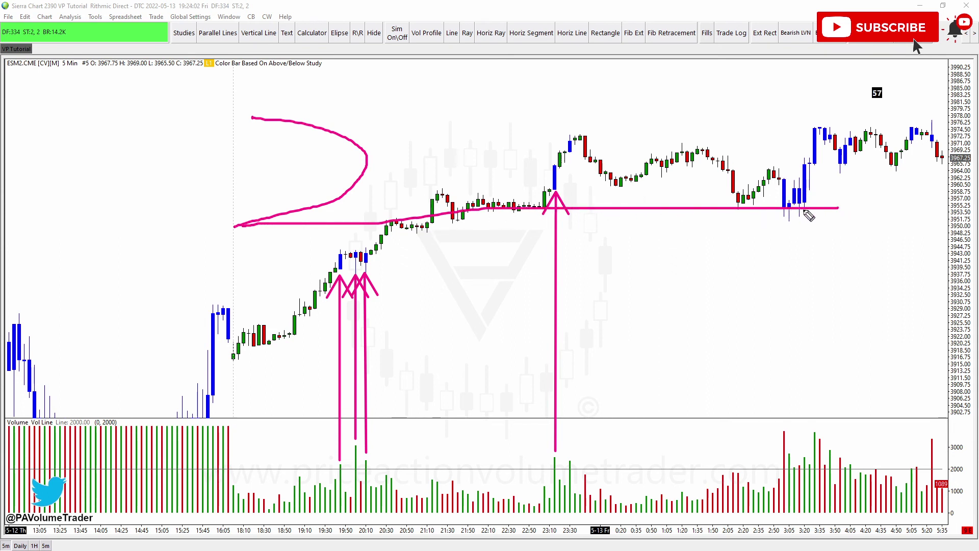
mouse_move(775, 211)
left_mouse_down()
mouse_move(819, 213)
mouse_move(808, 212)
mouse_move(823, 175)
mouse_move(831, 184)
left_mouse_up()
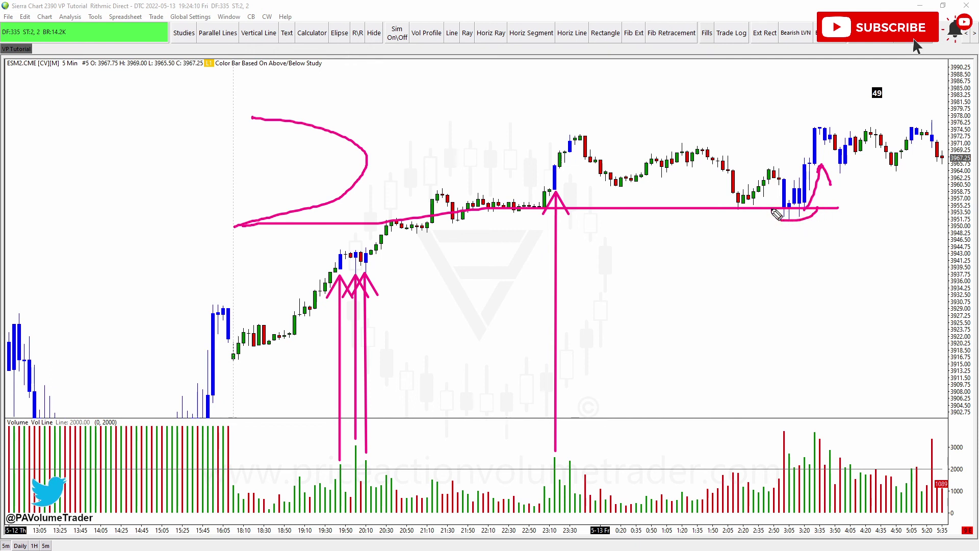
mouse_move(776, 214)
left_mouse_down()
mouse_move(811, 220)
mouse_move(763, 218)
left_mouse_up()
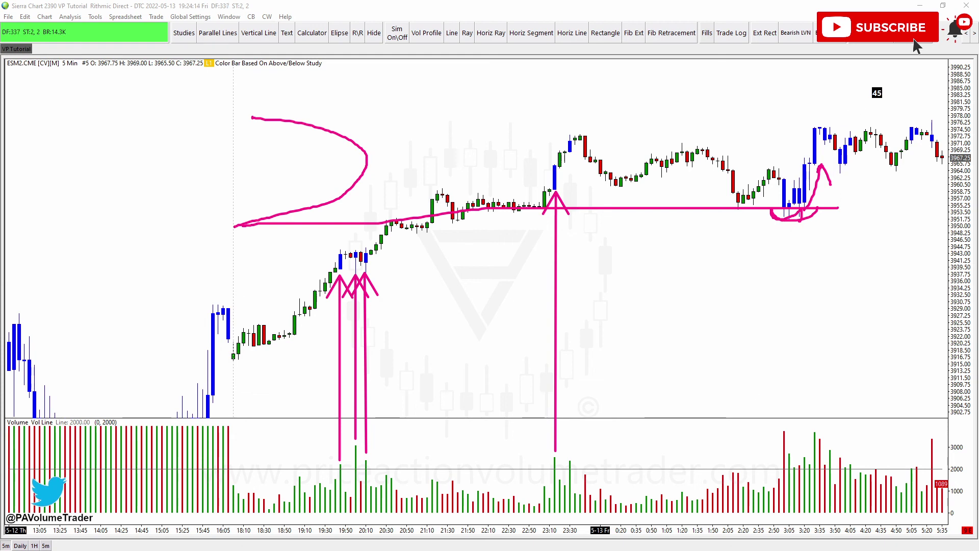
key("Escape")
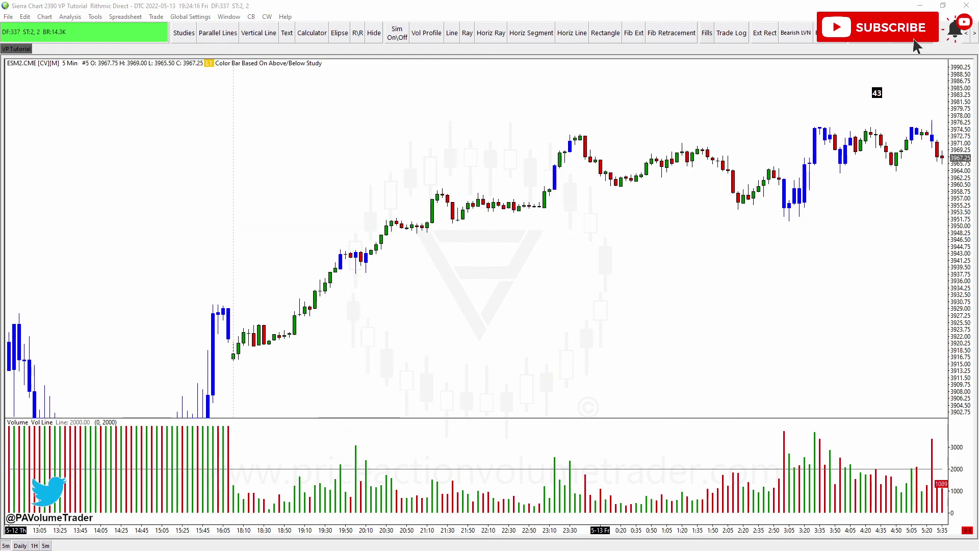
Step: Compare the bar coloring of the 5-13 day session with the preceding overnight session against the 2000 volume line
mouse_move(644, 241)
left_mouse_down()
mouse_move(487, 266)
mouse_move(245, 270)
left_mouse_up()
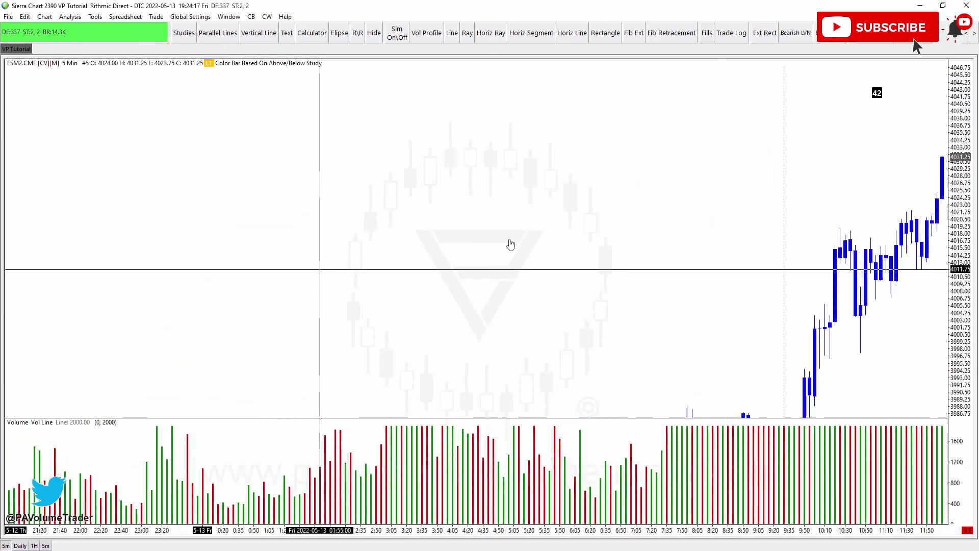
mouse_move(770, 230)
left_mouse_down()
mouse_move(597, 186)
mouse_move(187, 160)
left_mouse_up()
scroll(857, 307, "down", 3)
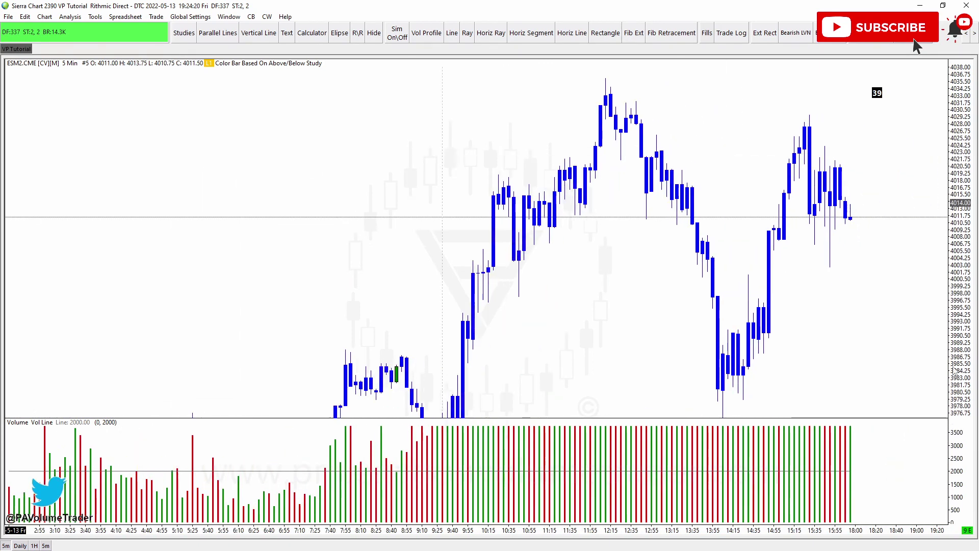
left_click_drag(954, 368, 955, 255)
left_click_drag(663, 376, 685, 267)
left_click_drag(960, 304, 960, 326)
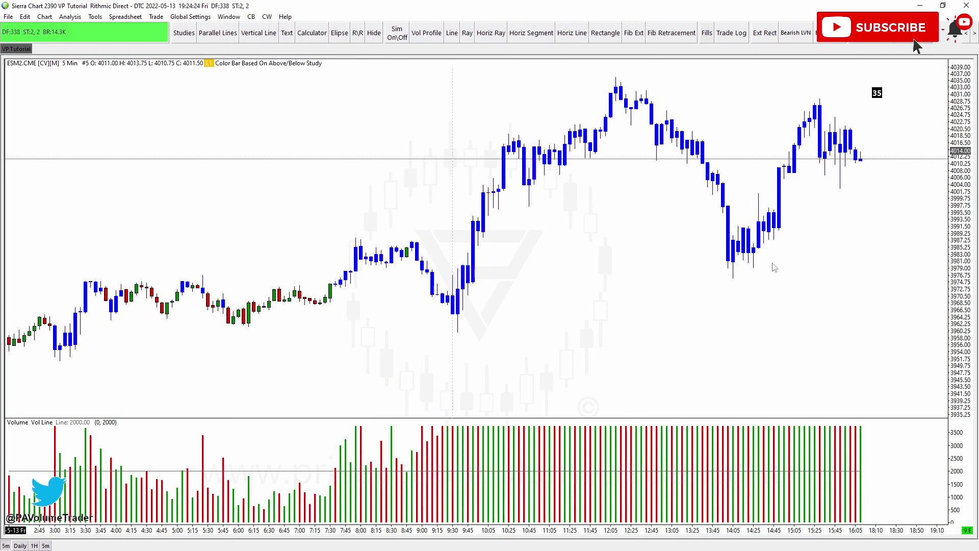
left_click_drag(326, 168, 776, 149)
scroll(466, 211, "down", 2)
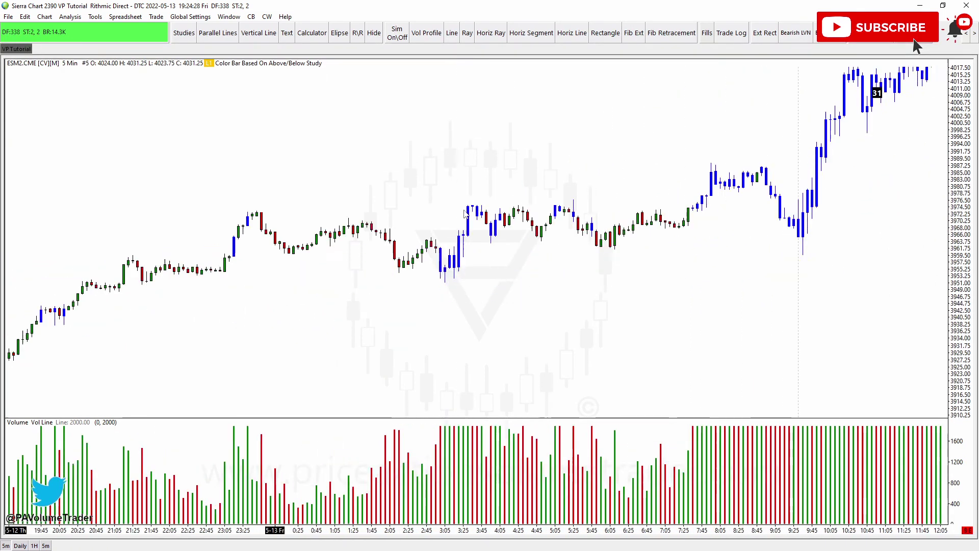
left_click_drag(368, 233, 417, 291)
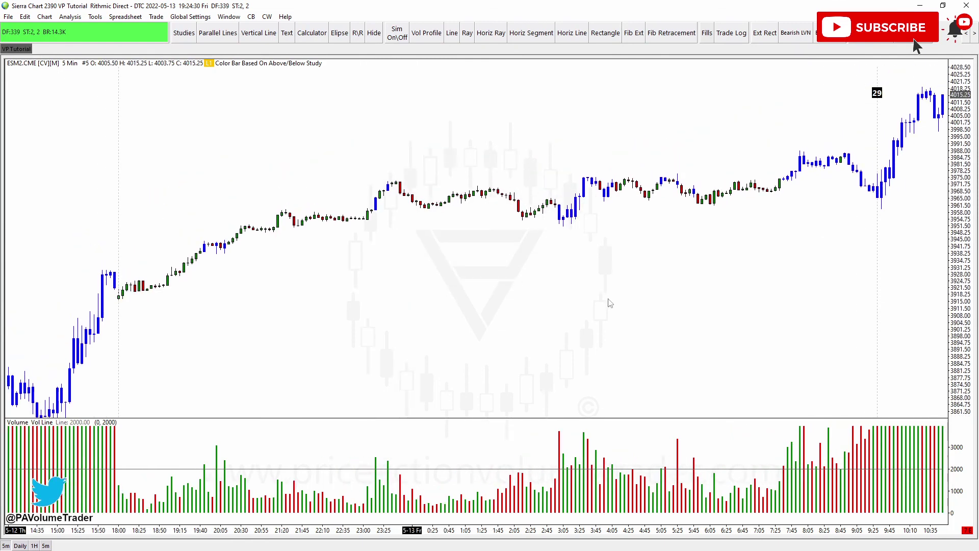
left_click_drag(714, 325, 686, 321)
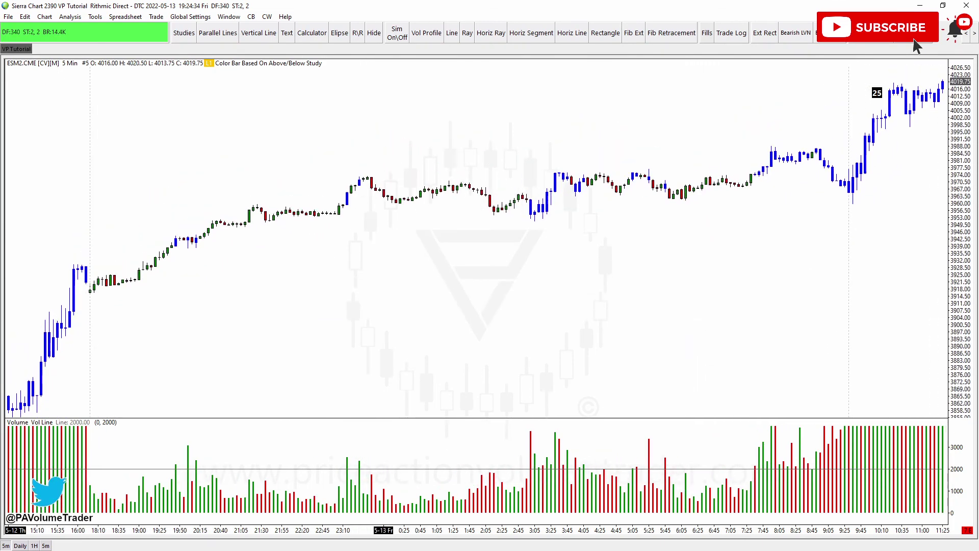
left_click_drag(867, 263, 148, 255)
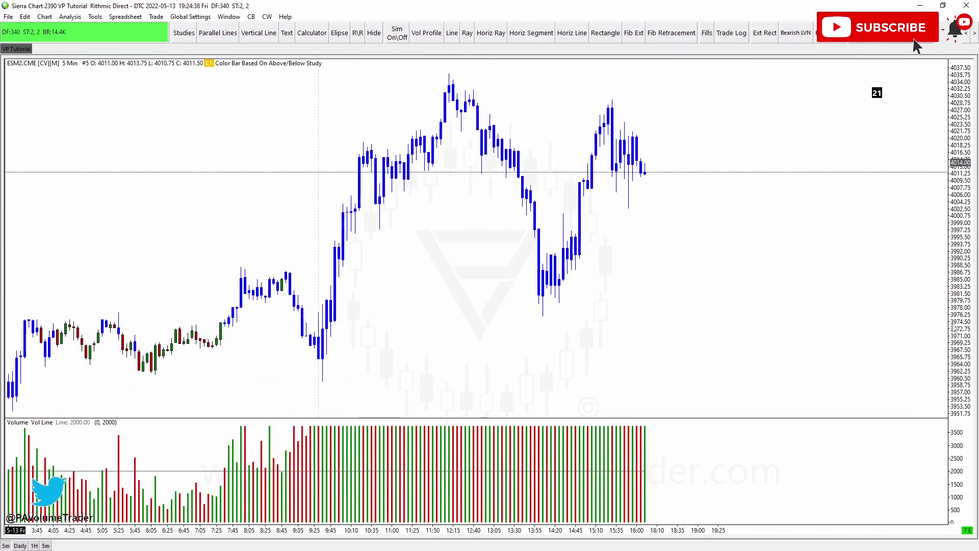
left_click_drag(954, 329, 968, 338)
scroll(711, 298, "up", 5)
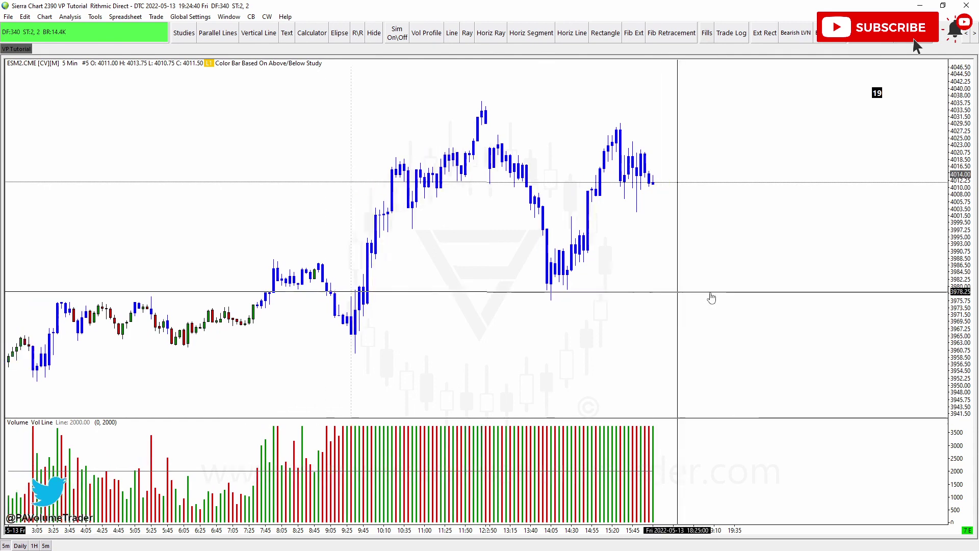